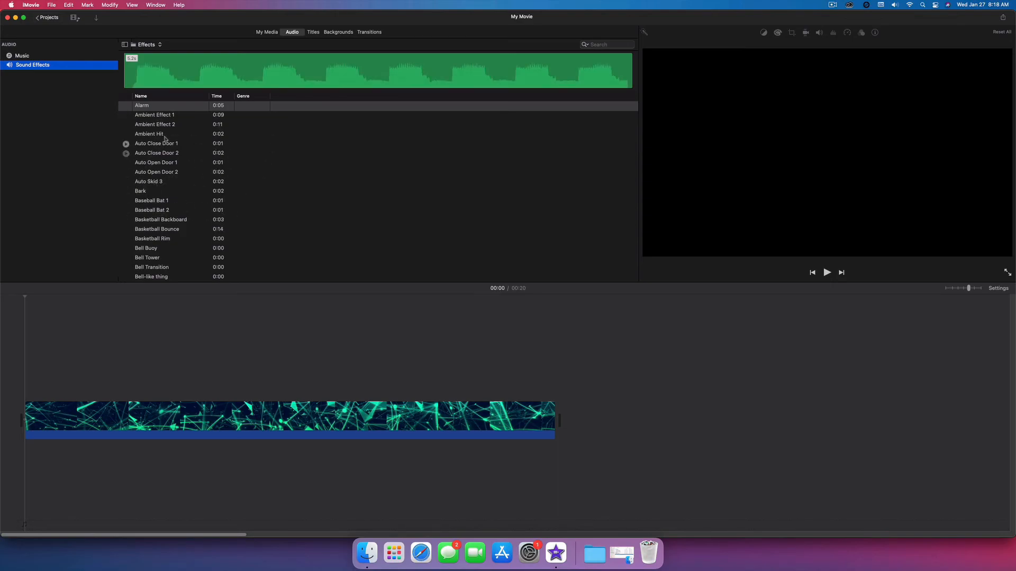
# Step: Look through the sound effects list and the available effect categories
pyautogui.scroll(-2, 247, 182)
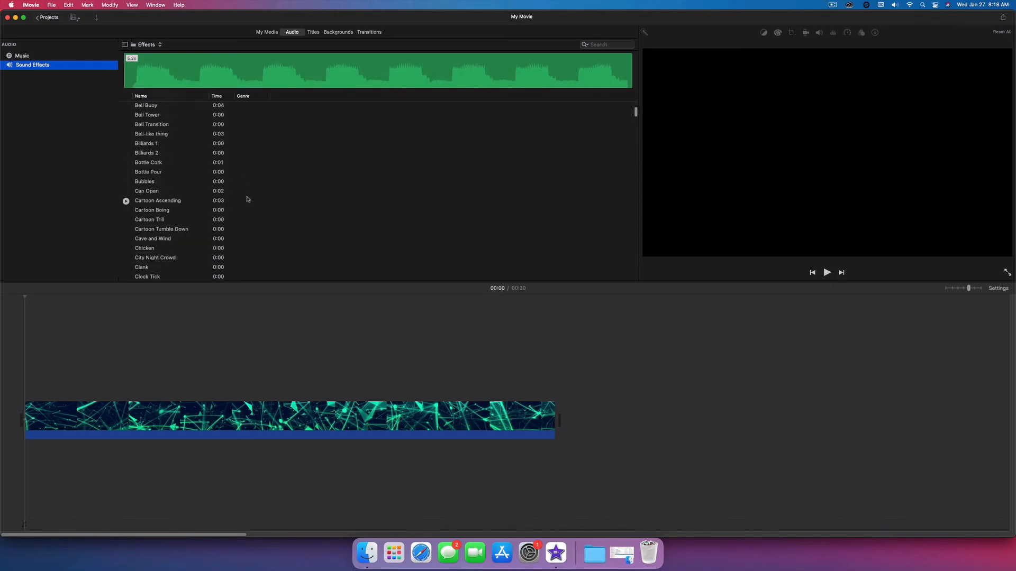
pyautogui.scroll(-6, 245, 197)
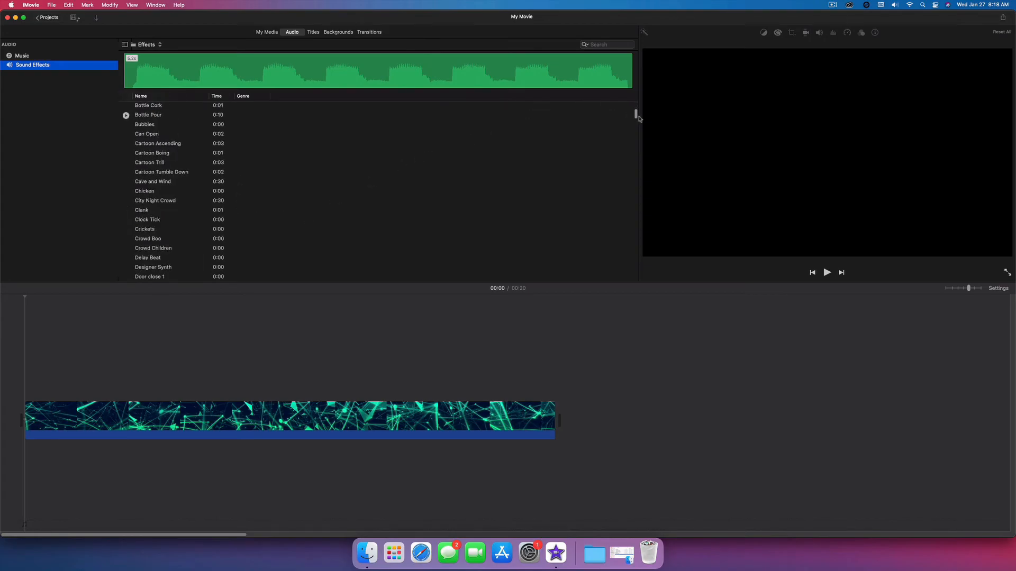
pyautogui.moveTo(638, 117); pyautogui.dragTo(607, 108)
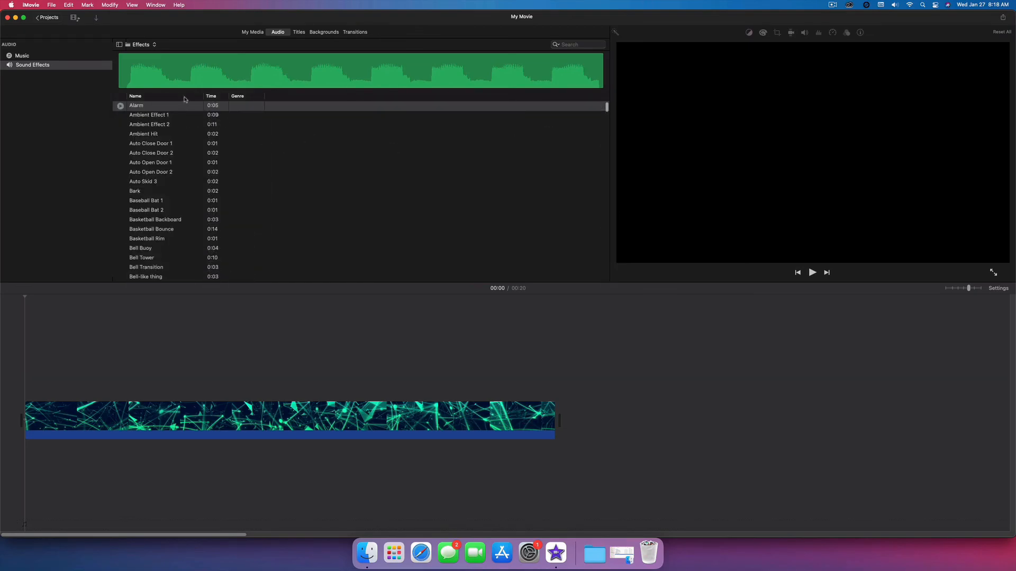
pyautogui.click(143, 45)
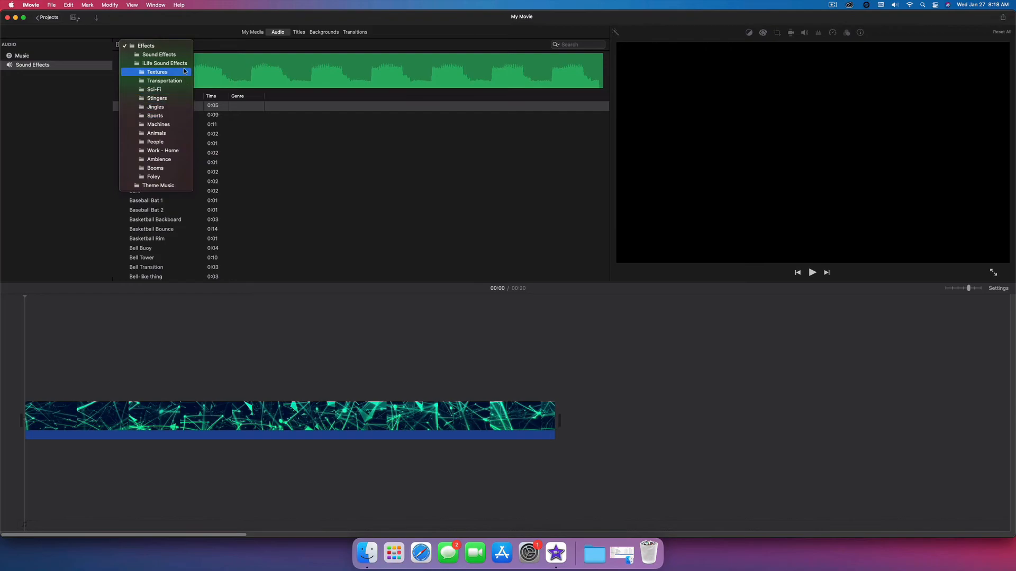
pyautogui.click(148, 29)
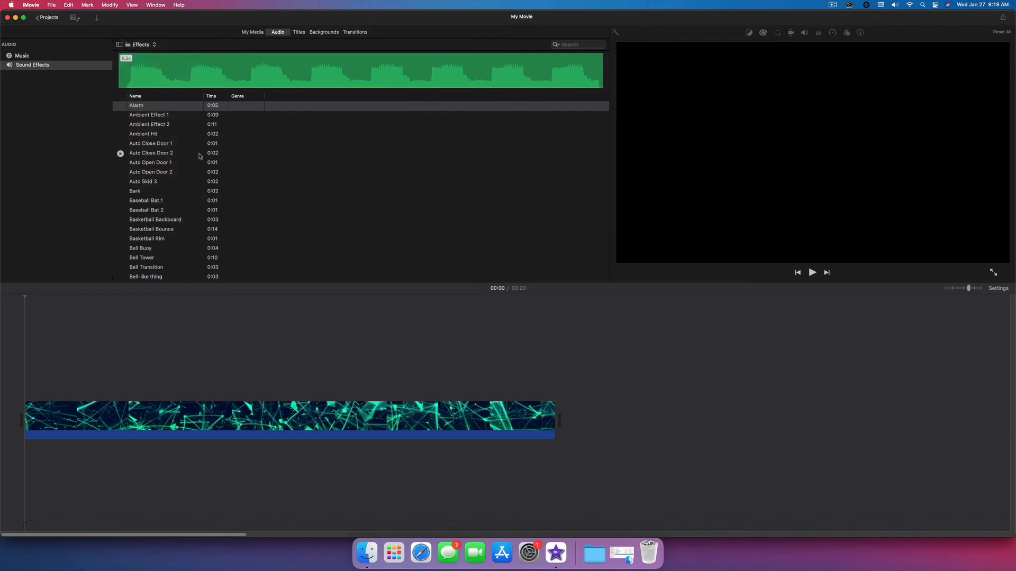
# Step: Filter the sound effects to the Jingles category and browse its tracks
pyautogui.click(145, 45)
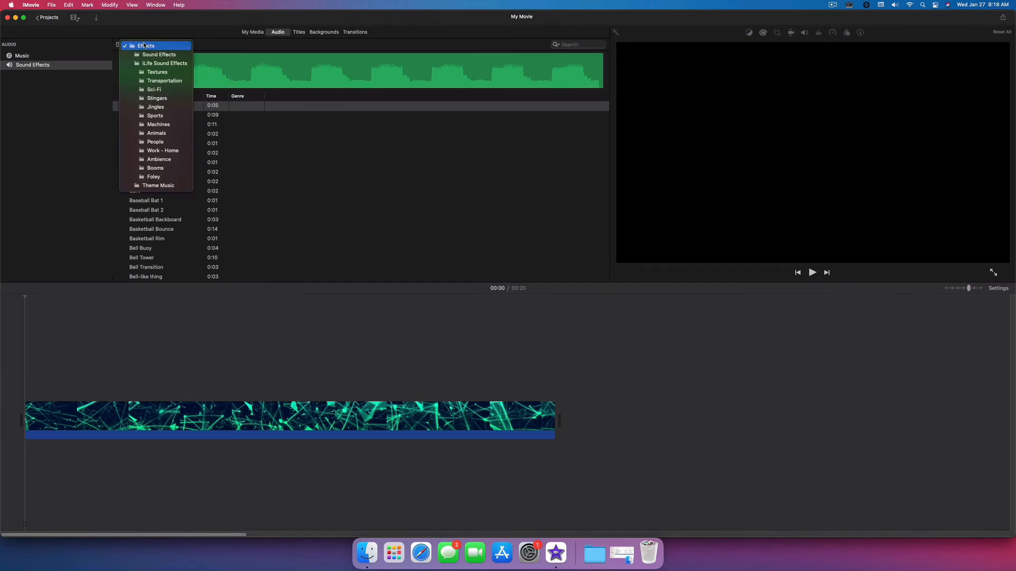
pyautogui.click(161, 107)
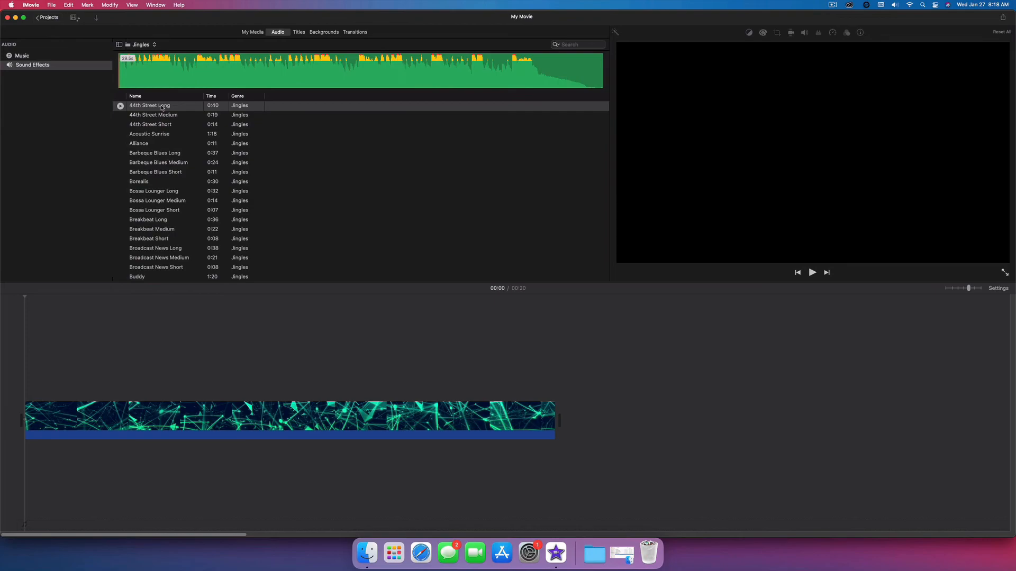
pyautogui.scroll(-20, 233, 207)
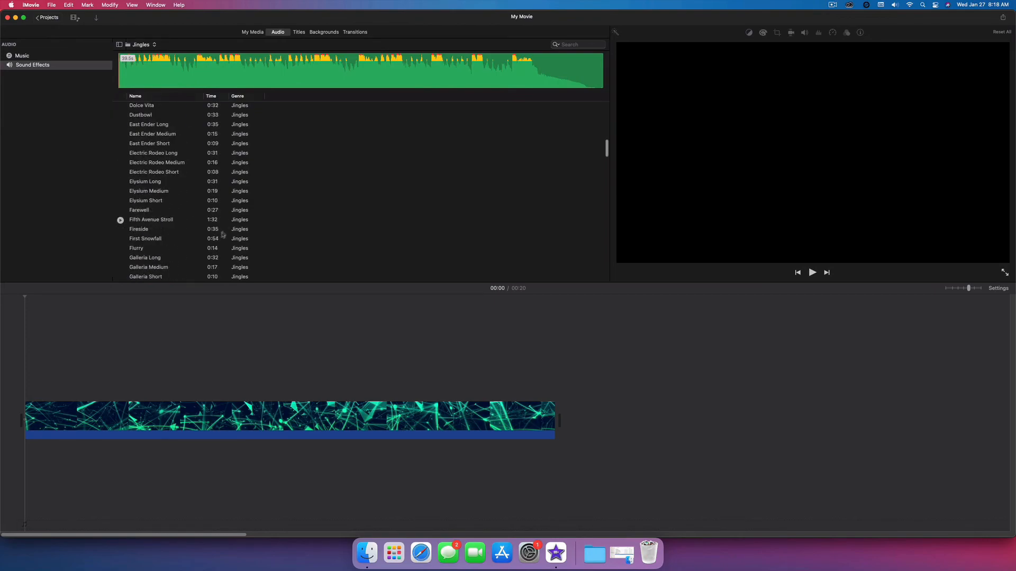
pyautogui.scroll(20, 249, 230)
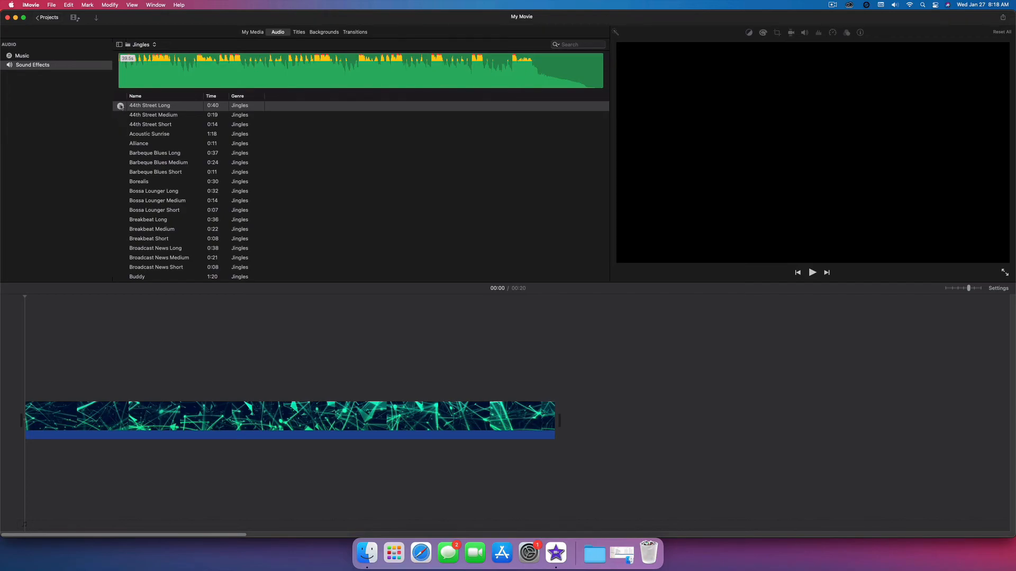
# Step: Preview the 44th Street Long, 44th Street Medium and 44th Street Short jingles
pyautogui.click(121, 105)
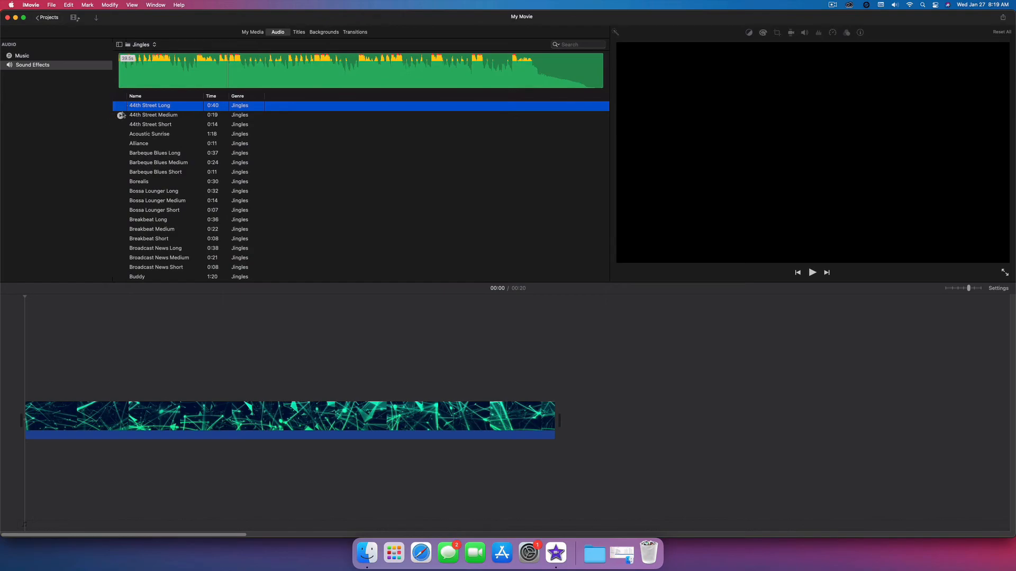
pyautogui.click(121, 116)
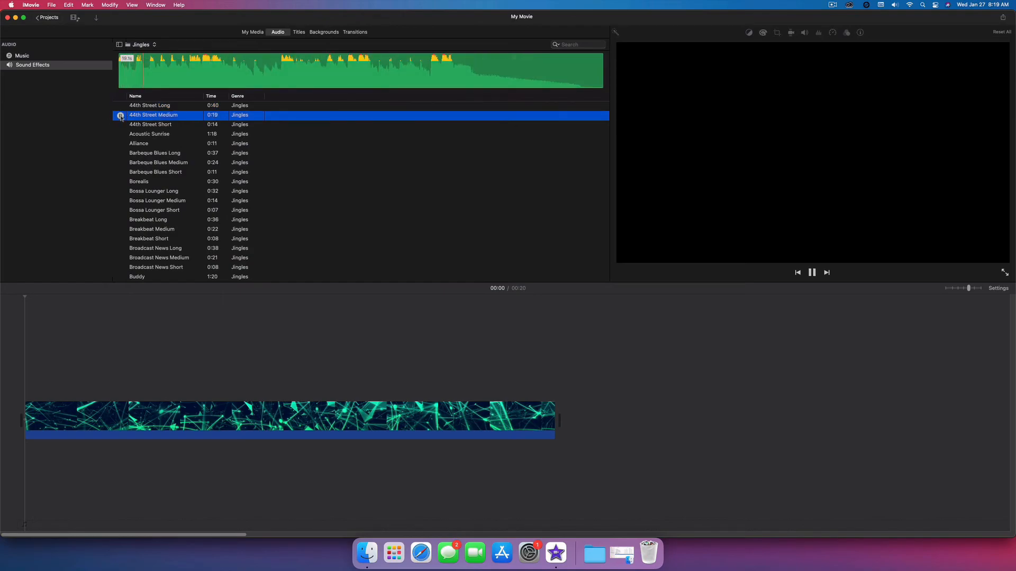
pyautogui.click(121, 116)
pyautogui.click(120, 125)
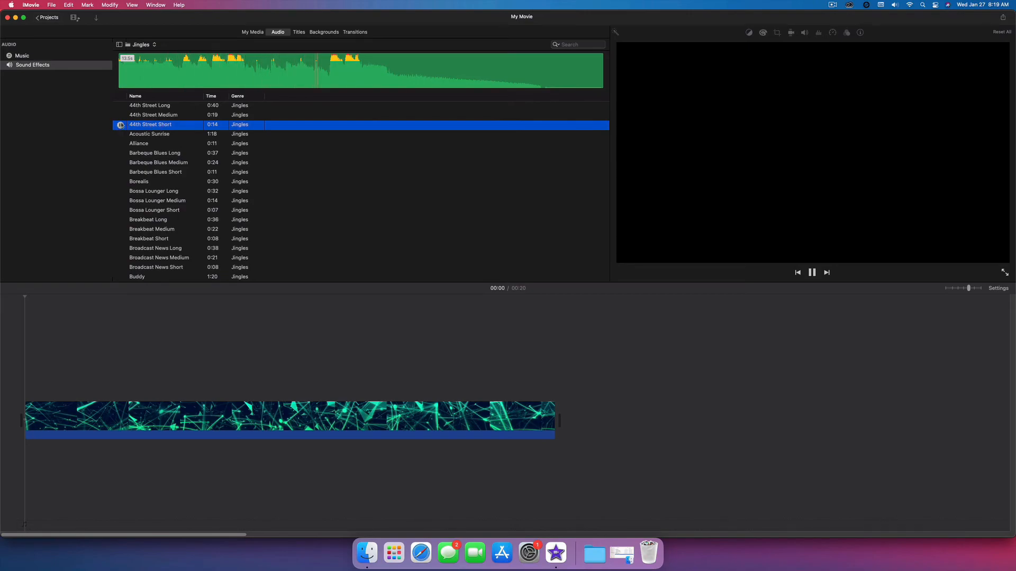
pyautogui.click(120, 125)
pyautogui.click(136, 66)
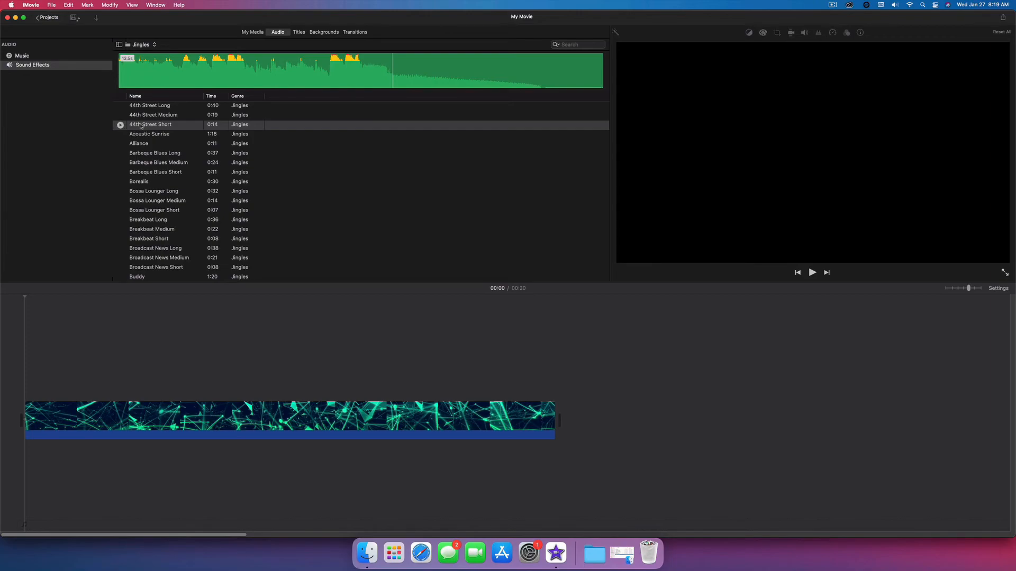
# Step: Add the 44th Street Short jingle beneath the video clip at the start of the timeline and play it back
pyautogui.click(138, 126)
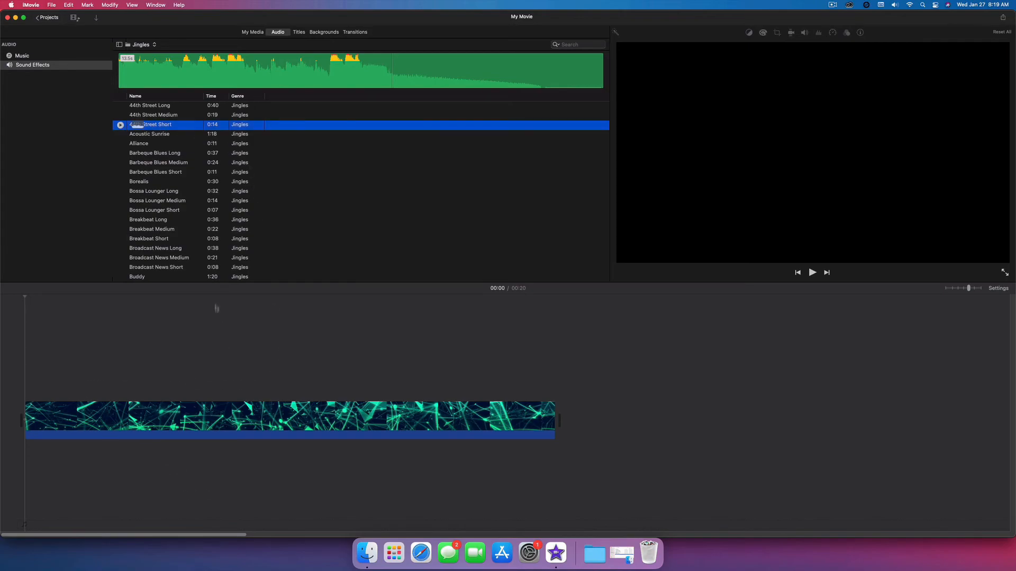
pyautogui.moveTo(159, 134); pyautogui.dragTo(33, 468)
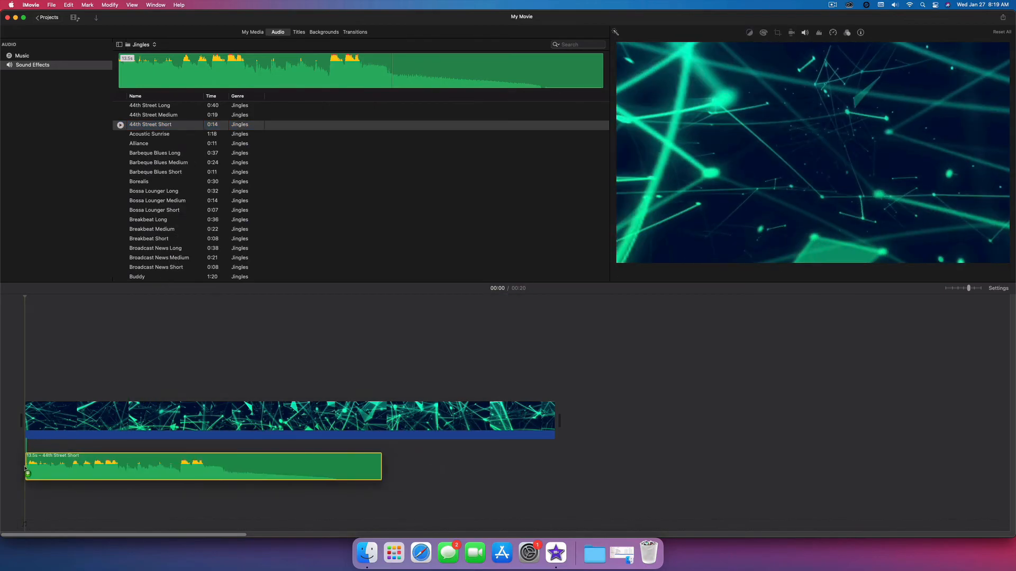
pyautogui.click(28, 339)
pyautogui.press('space')
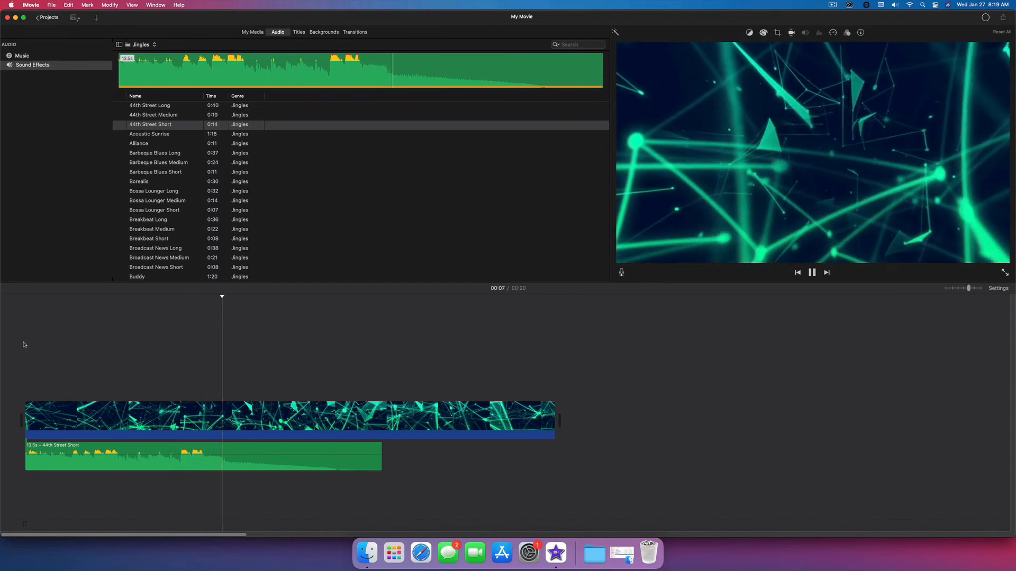
pyautogui.press('space')
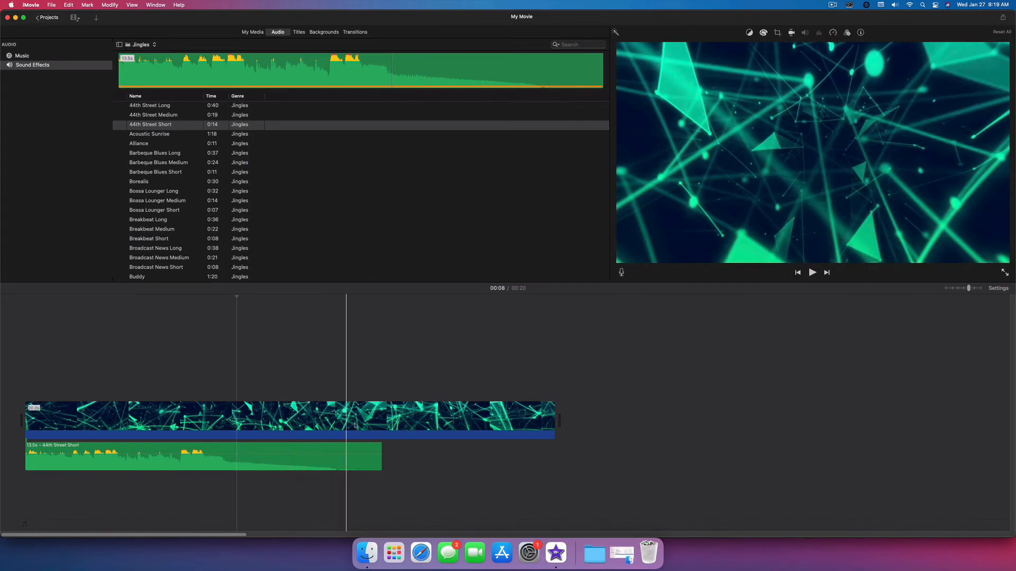
# Step: Split the green network video clip at about 15 seconds and delete the part after the split
pyautogui.click(444, 421)
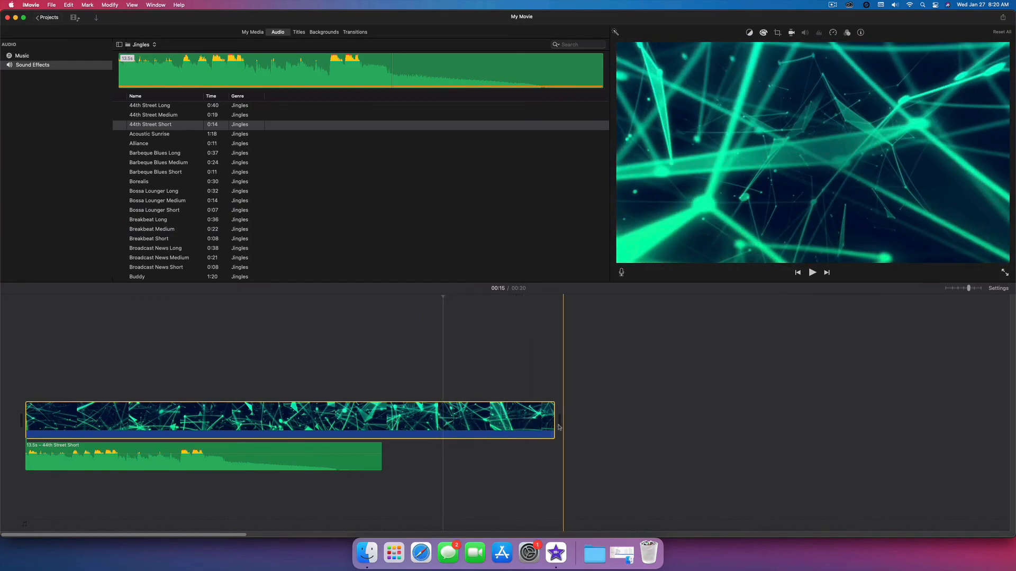
pyautogui.moveTo(554, 409); pyautogui.dragTo(589, 417)
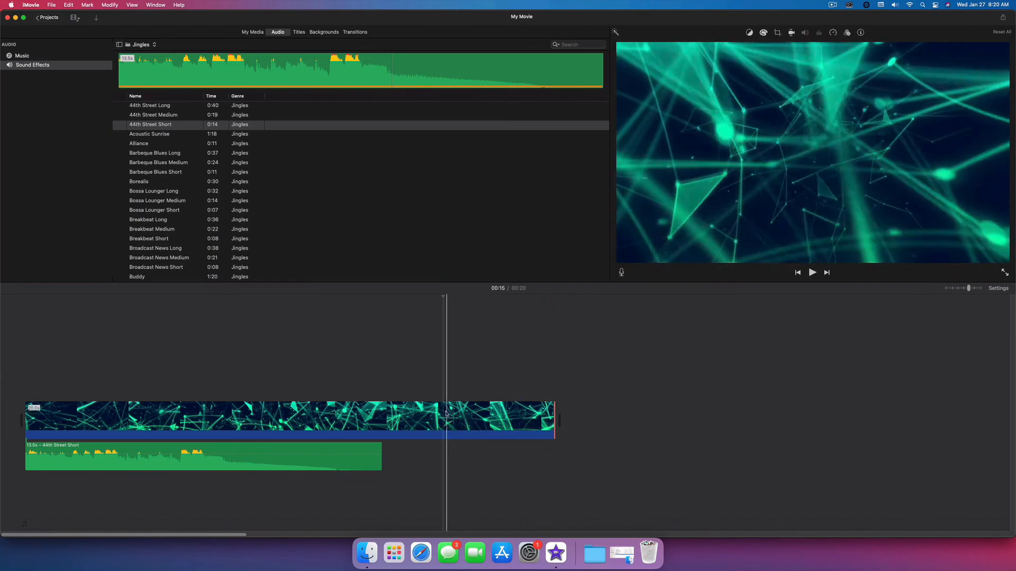
pyautogui.click(444, 413)
pyautogui.rightClick(445, 413)
pyautogui.click(439, 415)
pyautogui.rightClick(442, 414)
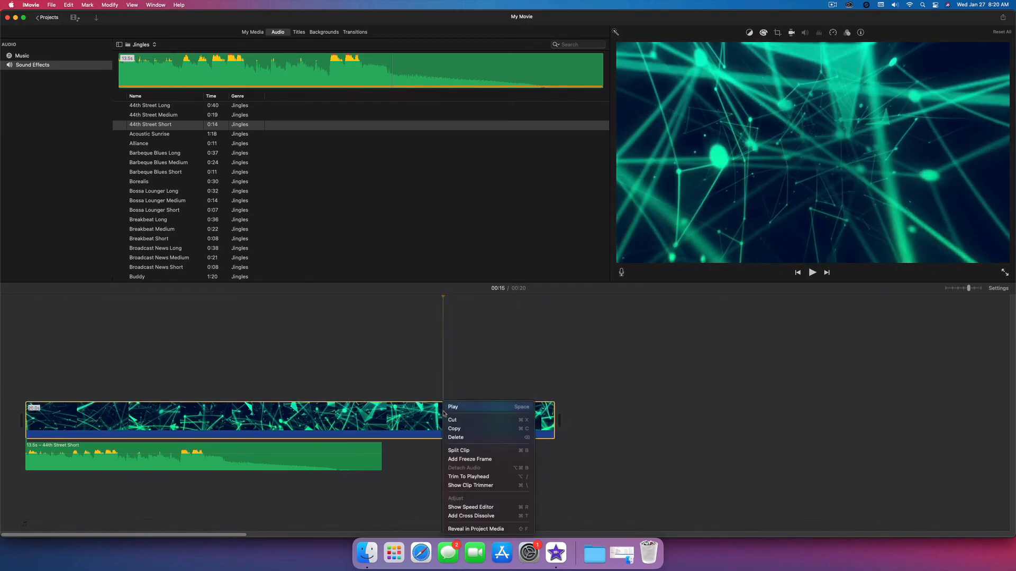
pyautogui.click(453, 451)
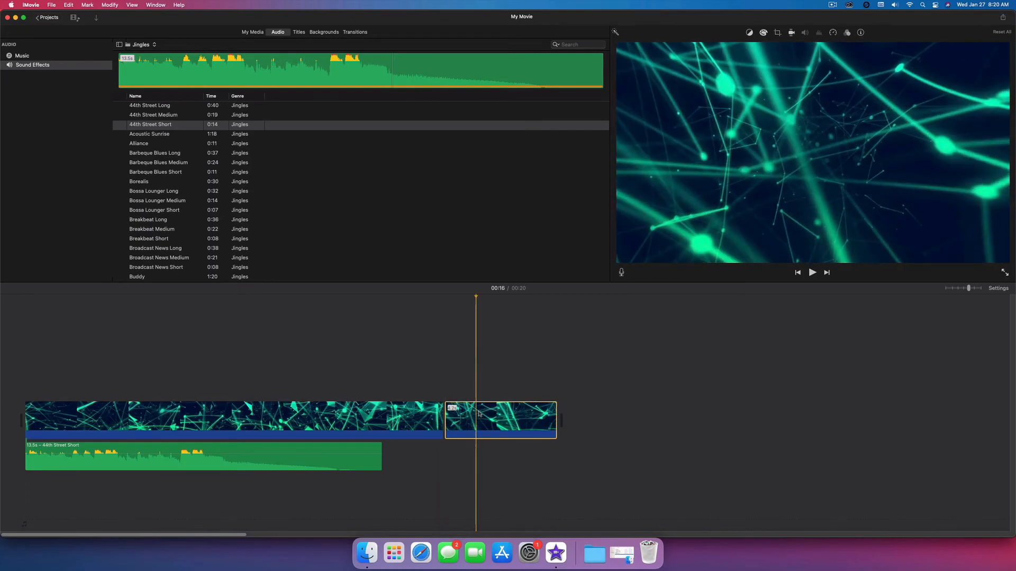
pyautogui.press('Delete')
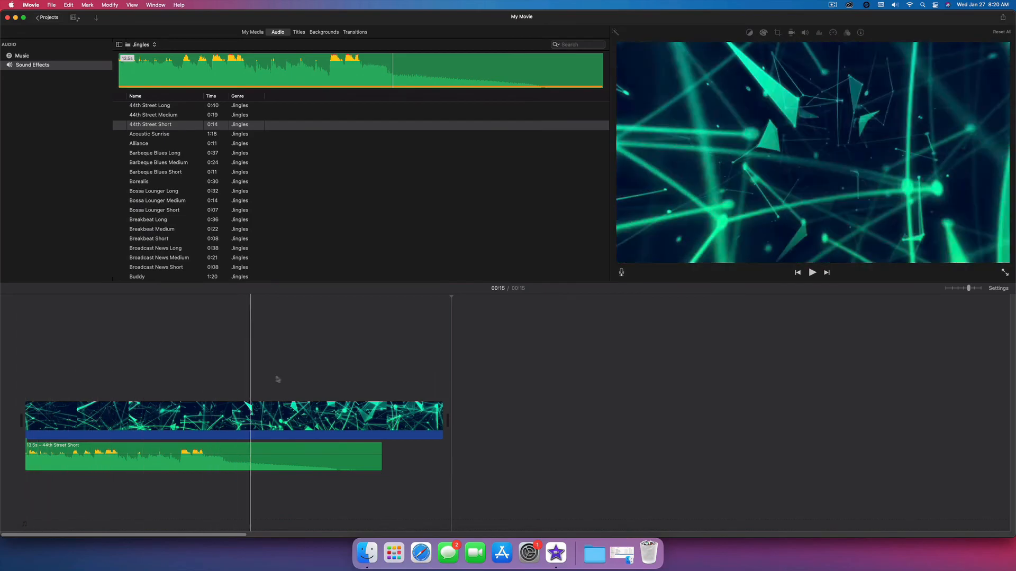
# Step: Switch to Finder and place pexels-photo-417074.jpeg from Downloads after the video clip on the timeline
pyautogui.click(361, 554)
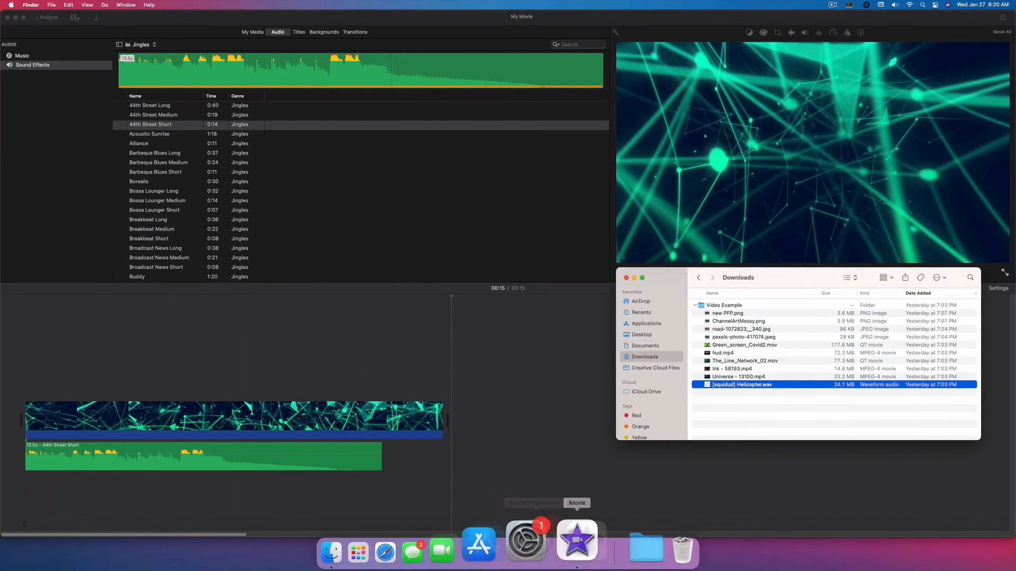
pyautogui.moveTo(731, 339); pyautogui.dragTo(475, 416)
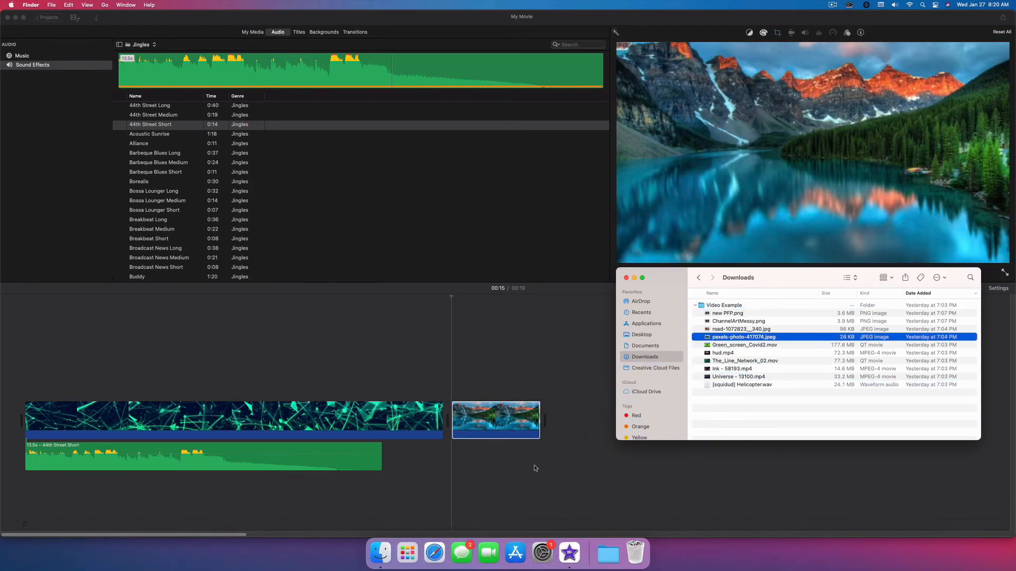
pyautogui.click(633, 278)
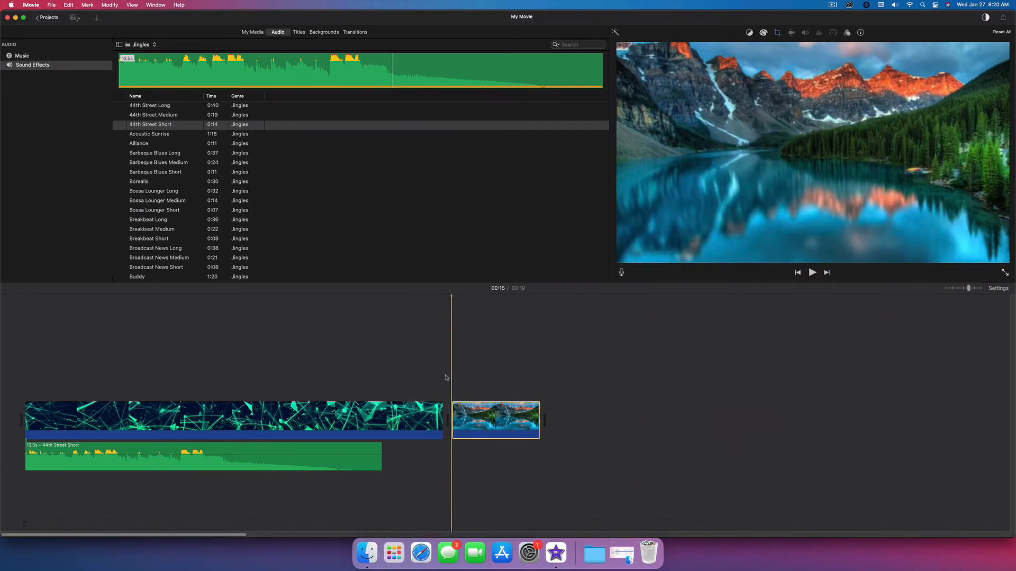
# Step: Play back the timeline from about 14 seconds to review the change from video to photo
pyautogui.click(418, 377)
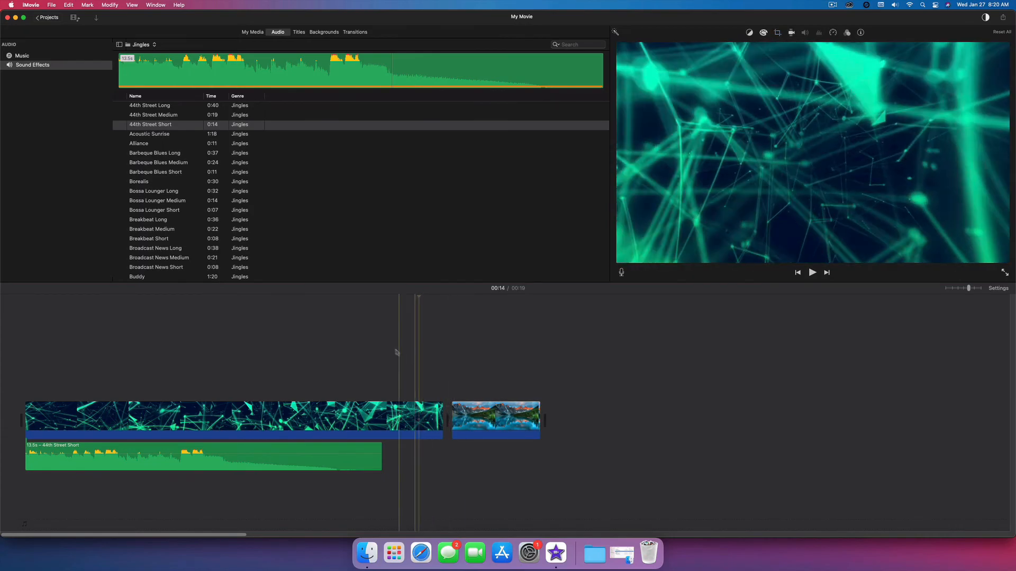
pyautogui.press('space')
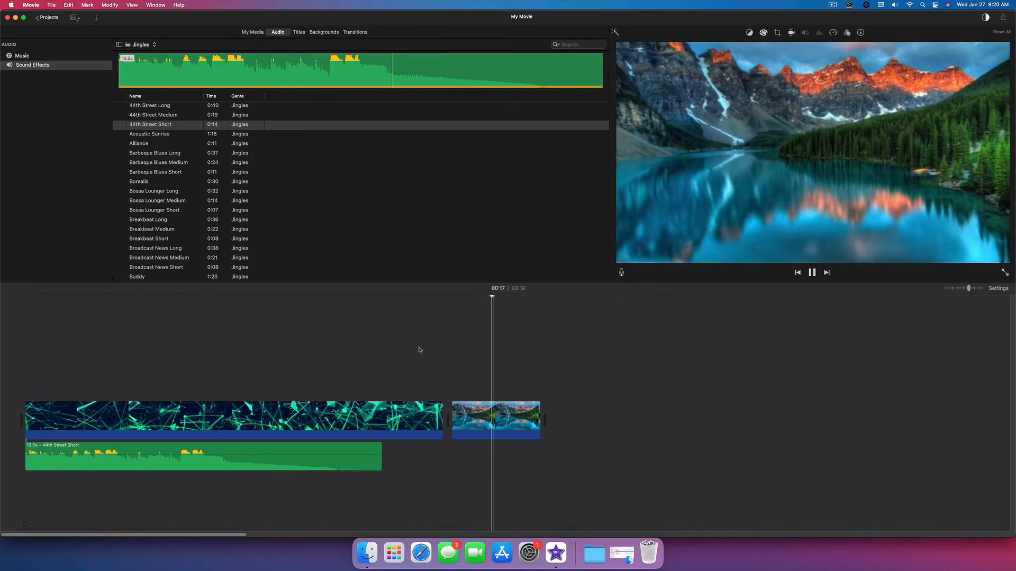
pyautogui.press('space')
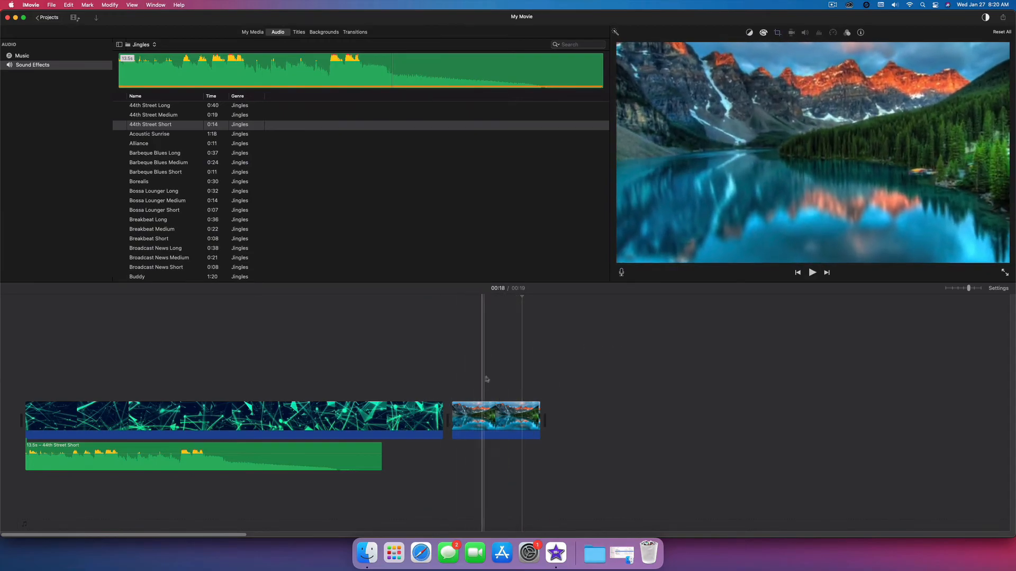
# Step: Shrink the lake photo's Ken Burns end frame onto the snowy mountain slope and preview the motion
pyautogui.click(501, 413)
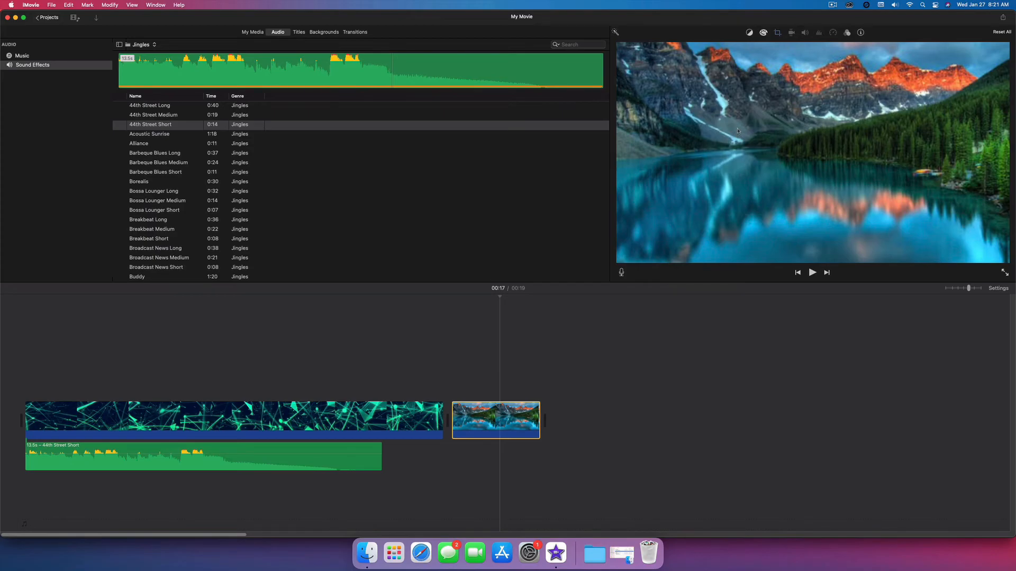
pyautogui.click(778, 32)
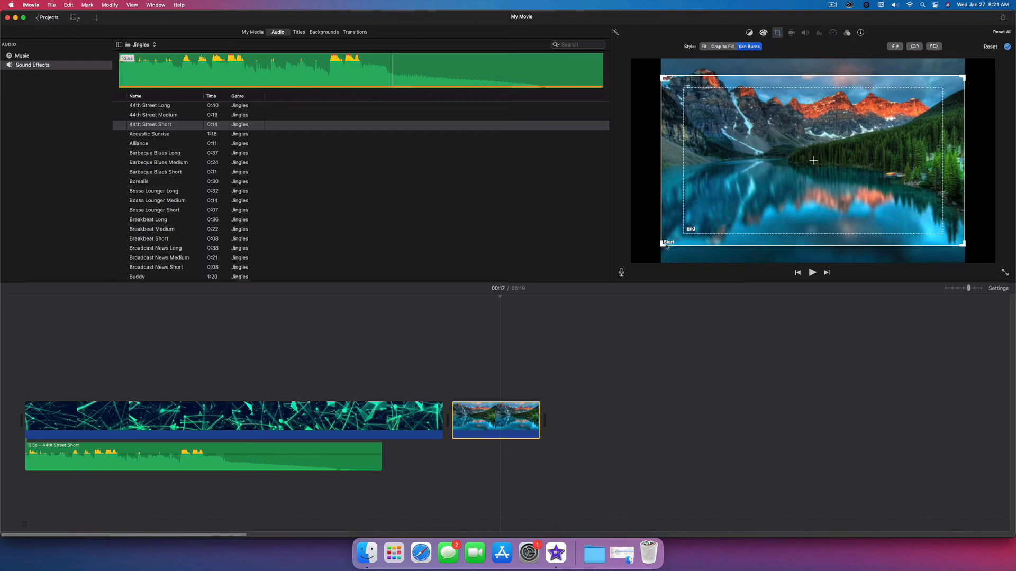
pyautogui.click(691, 231)
pyautogui.moveTo(686, 231); pyautogui.dragTo(740, 150)
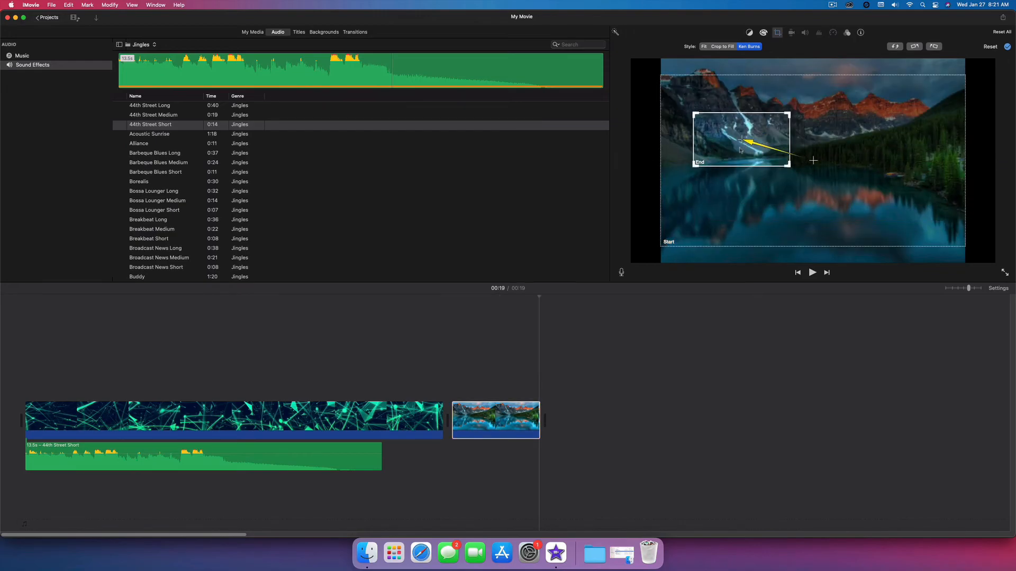
pyautogui.click(452, 364)
pyautogui.press('space')
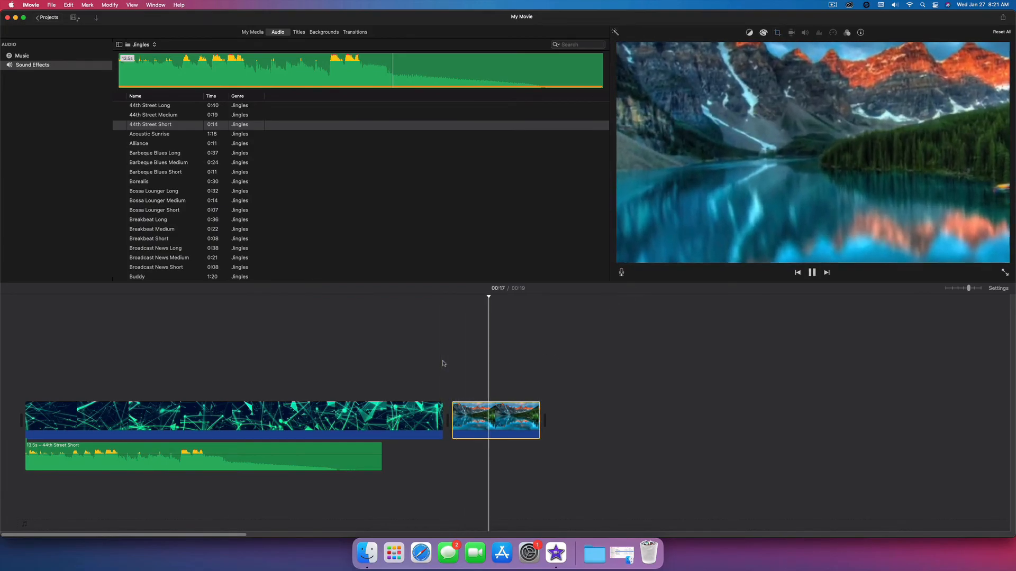
pyautogui.press('space')
# Step: Set the lake photo to Crop to Fill, tighten the frame around the treeline and shore, and preview it
pyautogui.click(501, 415)
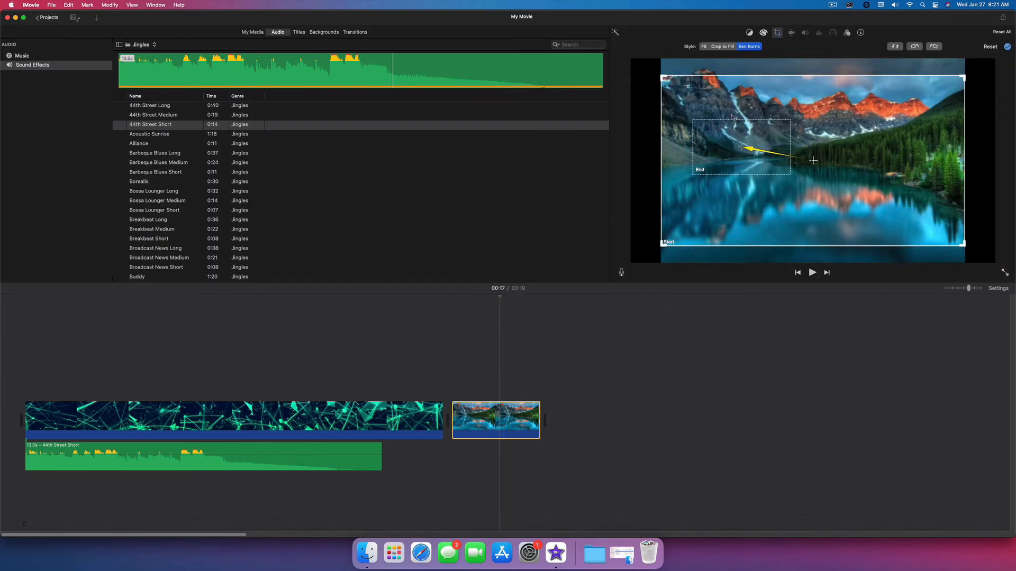
pyautogui.click(724, 46)
pyautogui.moveTo(658, 73); pyautogui.dragTo(783, 170)
pyautogui.moveTo(841, 189); pyautogui.dragTo(780, 153)
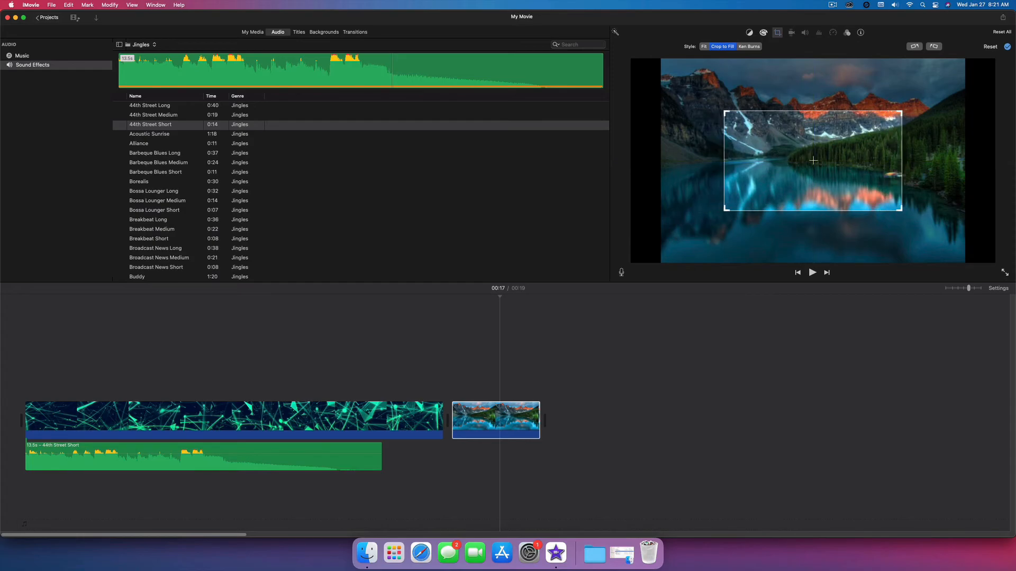
pyautogui.click(423, 367)
pyautogui.press('space')
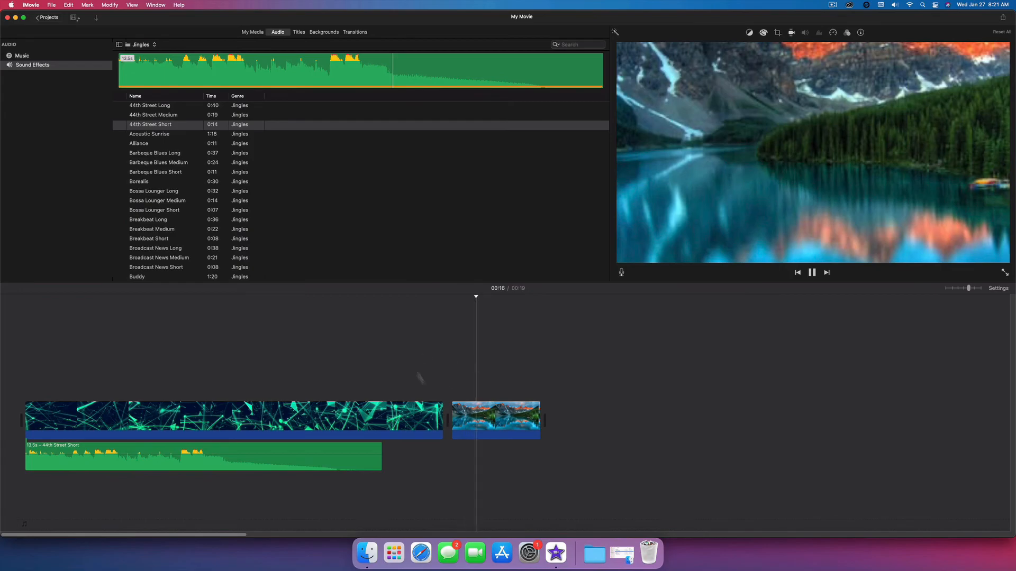
# Step: Set the lake photo's crop style to Fit and preview the change from the video clip to the photo
pyautogui.click(506, 418)
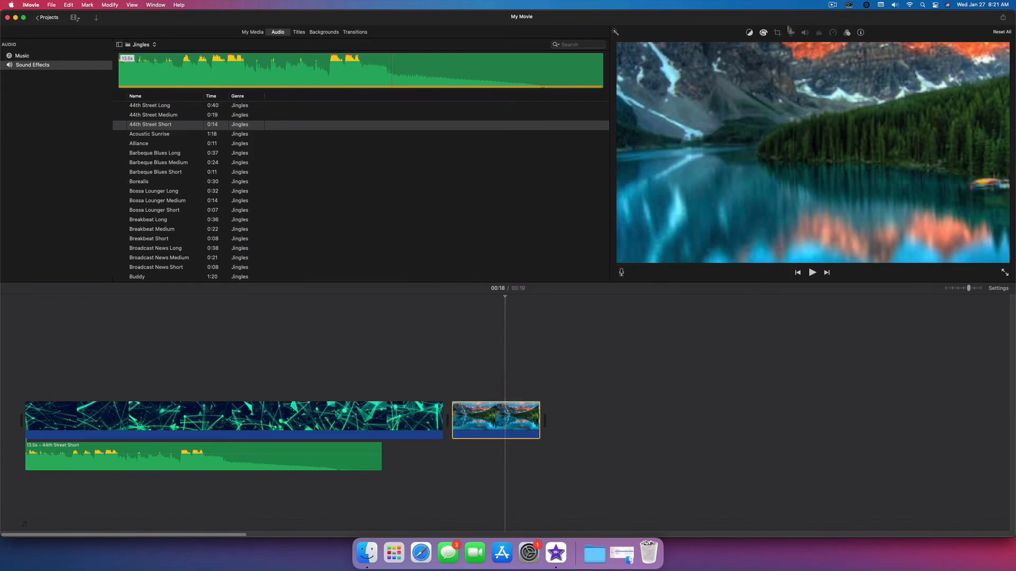
pyautogui.click(778, 33)
pyautogui.click(704, 47)
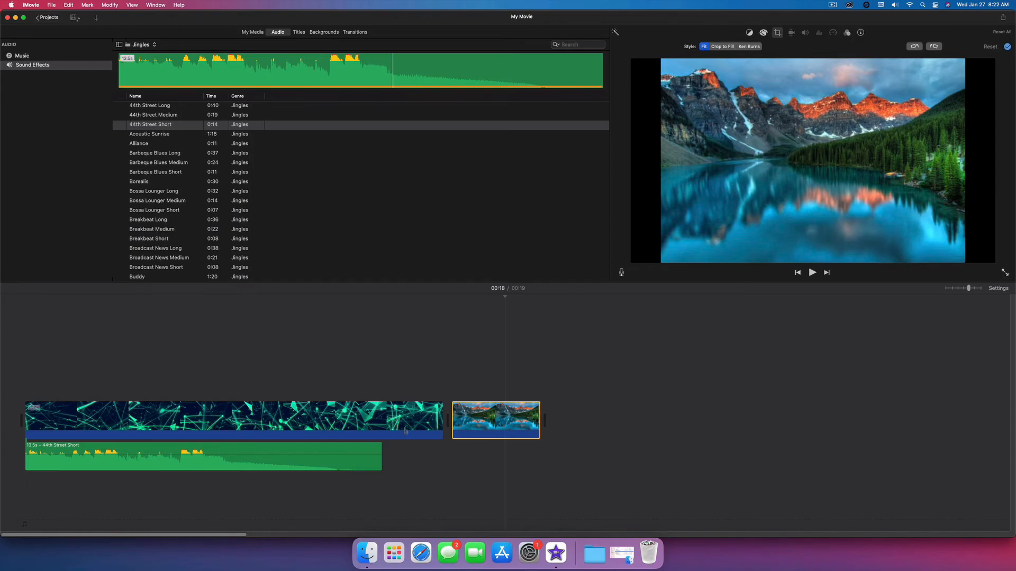
pyautogui.click(423, 389)
pyautogui.press('space')
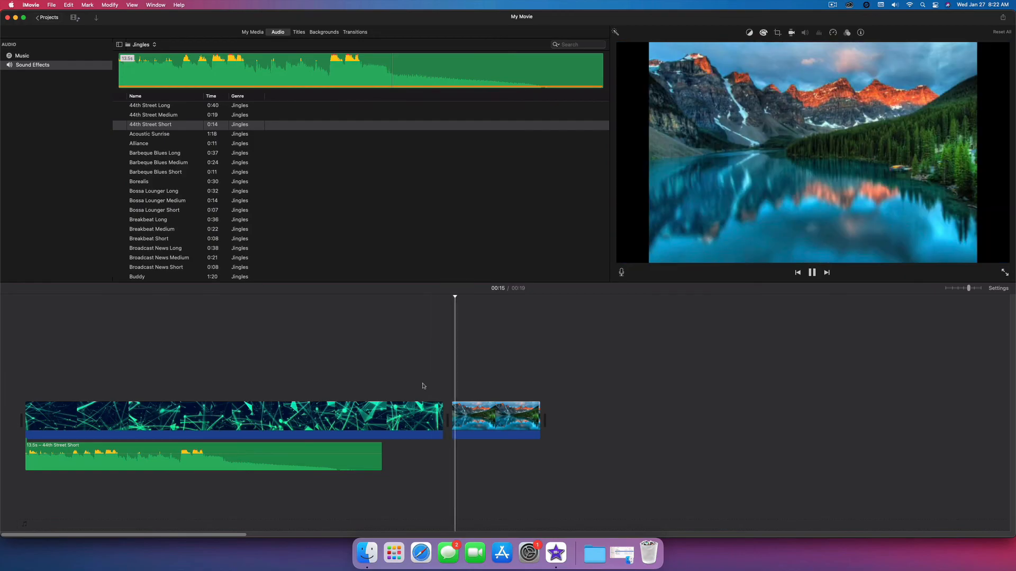
pyautogui.press('space')
# Step: Apply Auto color balance to the lake photo and try matching its color to a frame of the green line-network clip
pyautogui.click(465, 418)
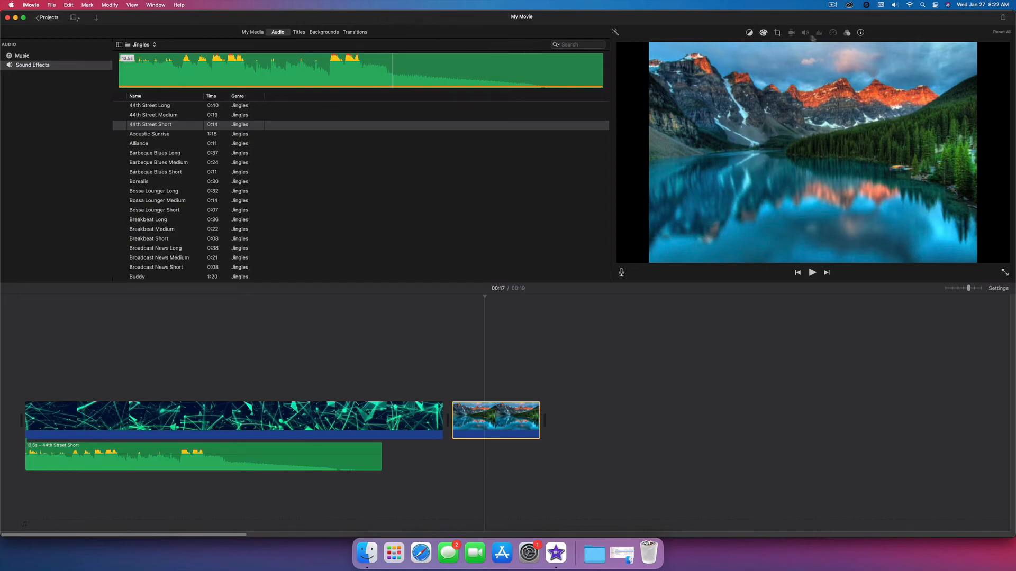
pyautogui.click(749, 33)
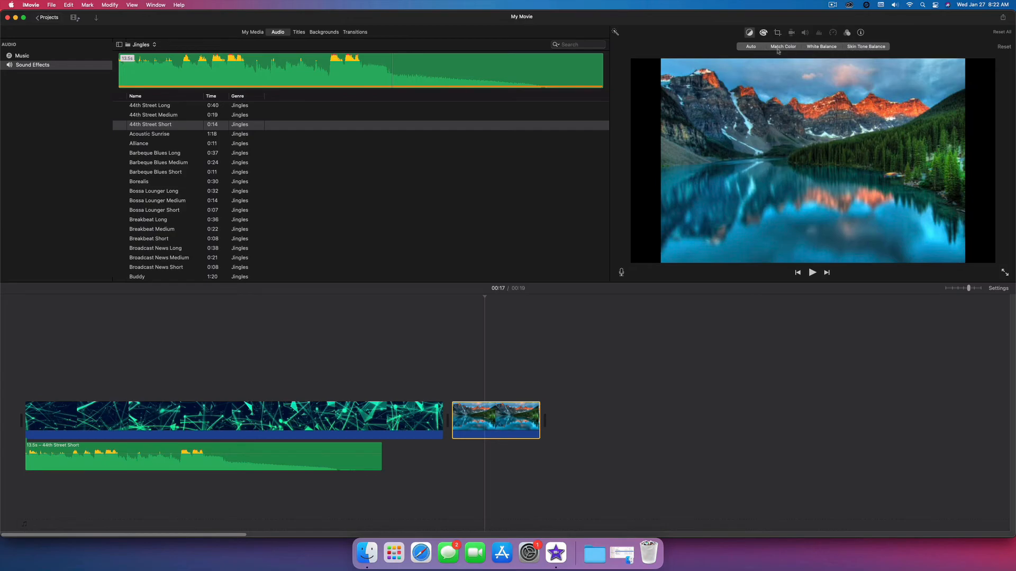
pyautogui.click(754, 47)
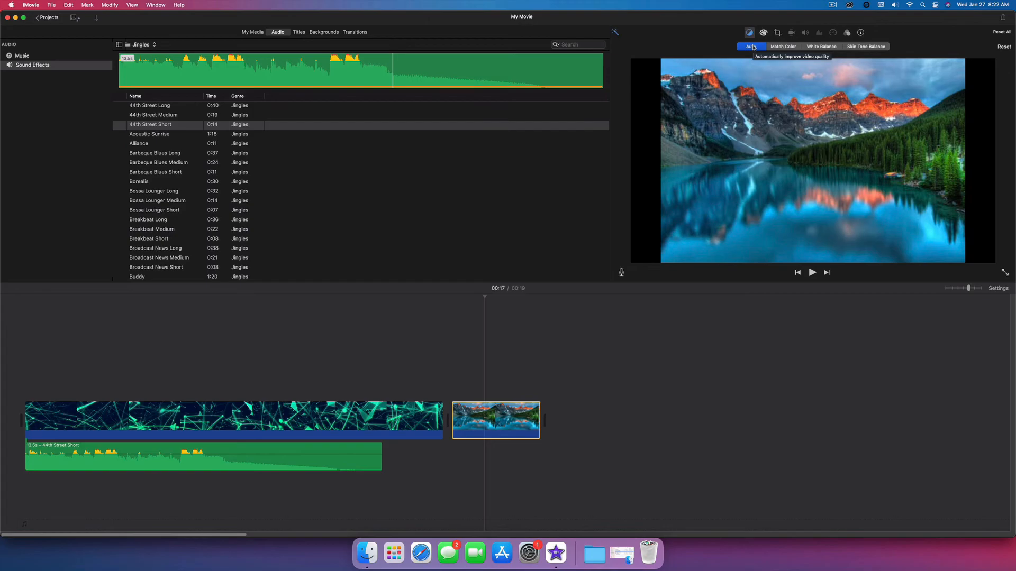
pyautogui.click(782, 46)
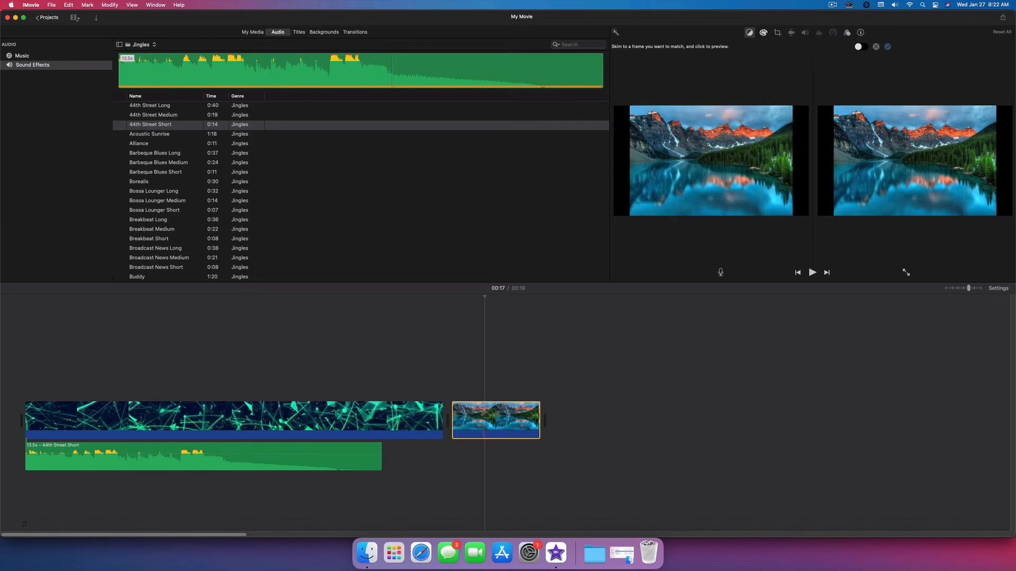
pyautogui.click(406, 409)
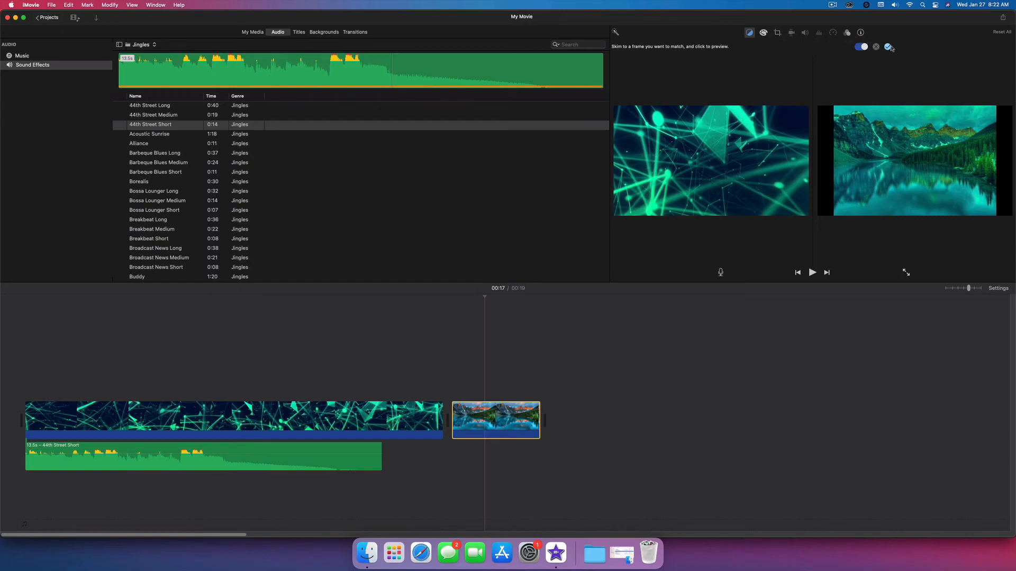
# Step: Color-correct the lake photo by brightening the highlights, deepening the shadows and raising the saturation almost to maximum
pyautogui.click(763, 32)
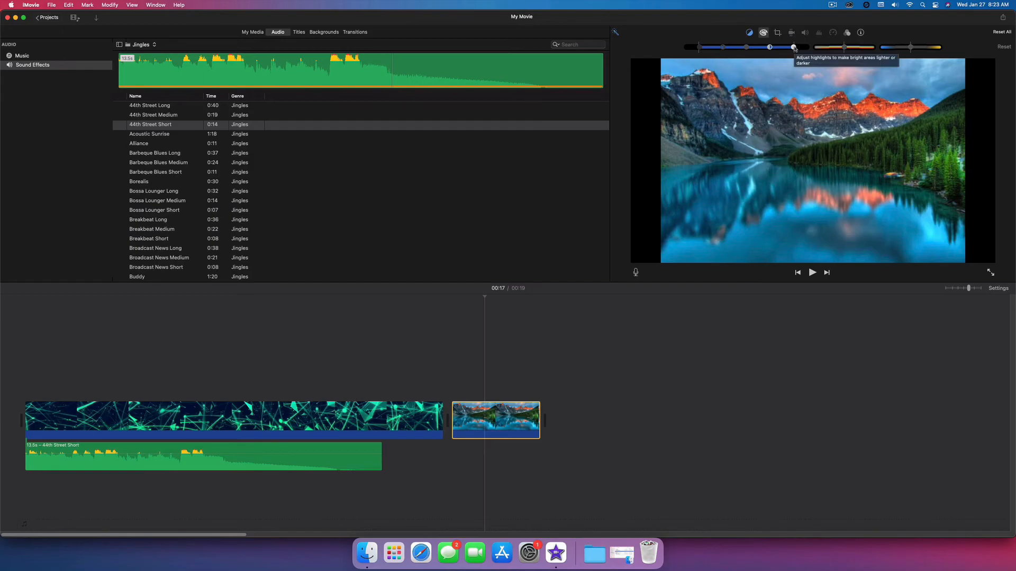
pyautogui.moveTo(794, 48)
pyautogui.mouseDown()
pyautogui.moveTo(805, 48)
pyautogui.moveTo(786, 46)
pyautogui.moveTo(804, 47)
pyautogui.mouseUp()
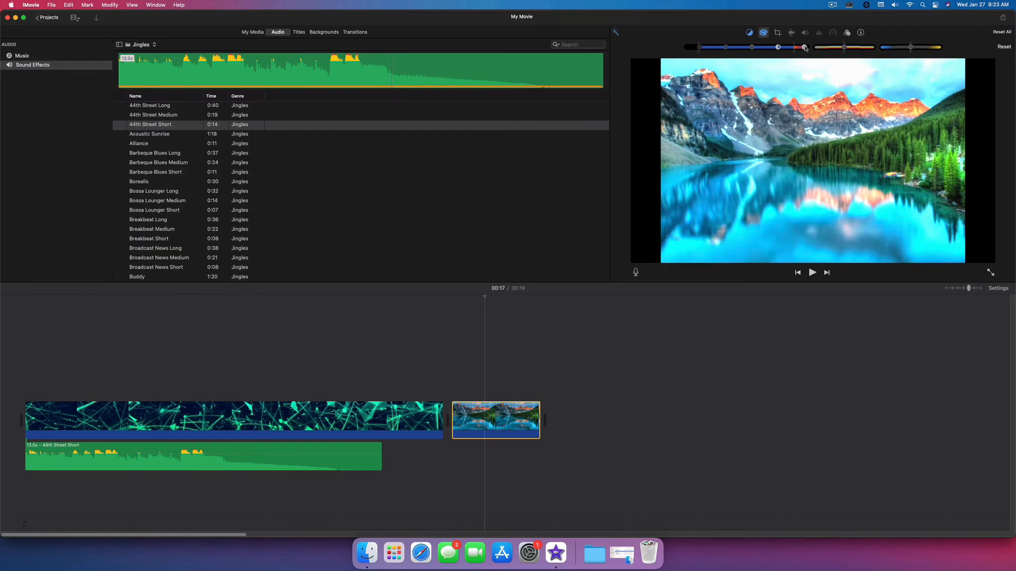
pyautogui.moveTo(699, 48); pyautogui.dragTo(692, 52)
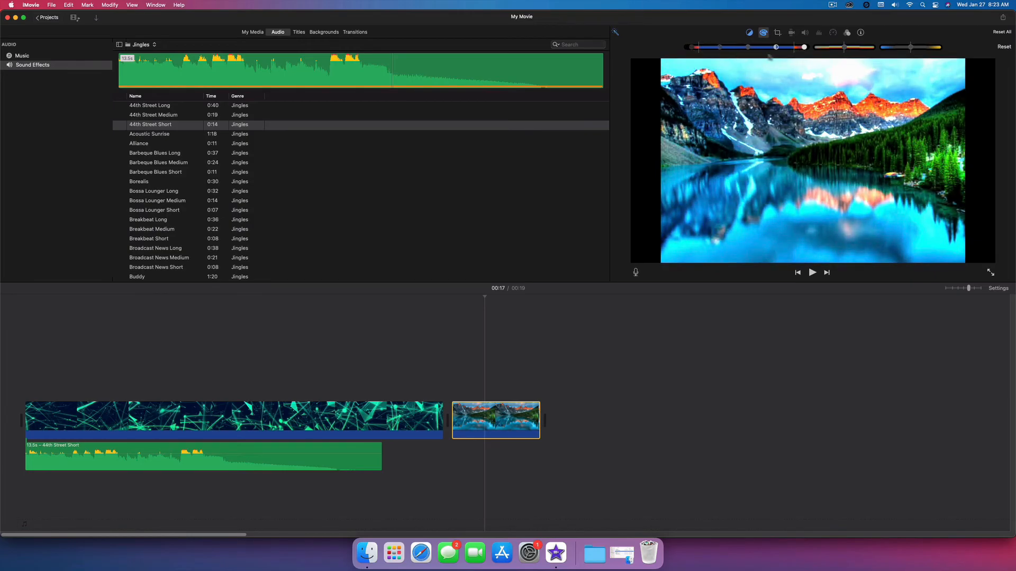
pyautogui.moveTo(804, 48); pyautogui.dragTo(752, 49)
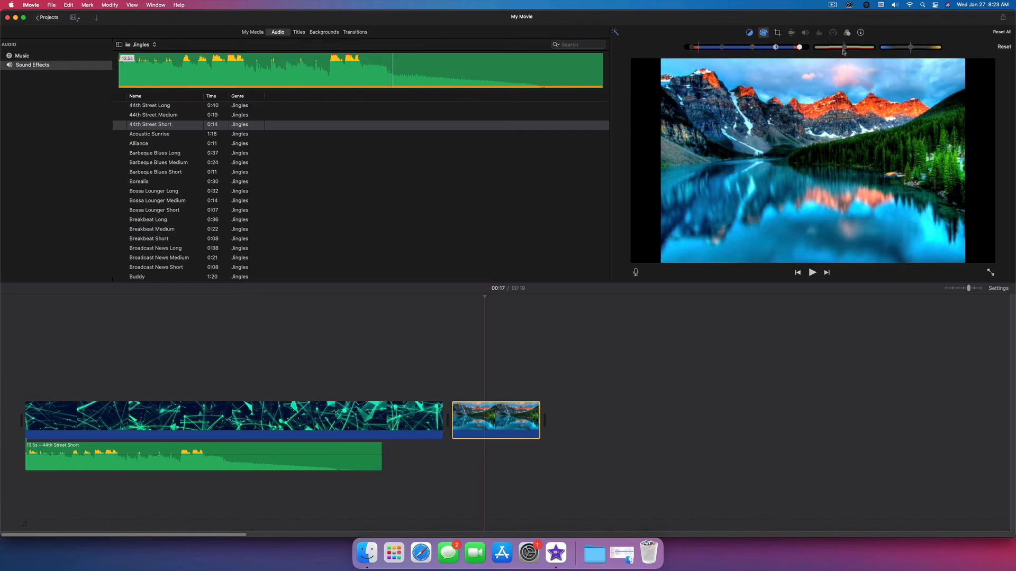
pyautogui.moveTo(843, 47); pyautogui.dragTo(887, 47)
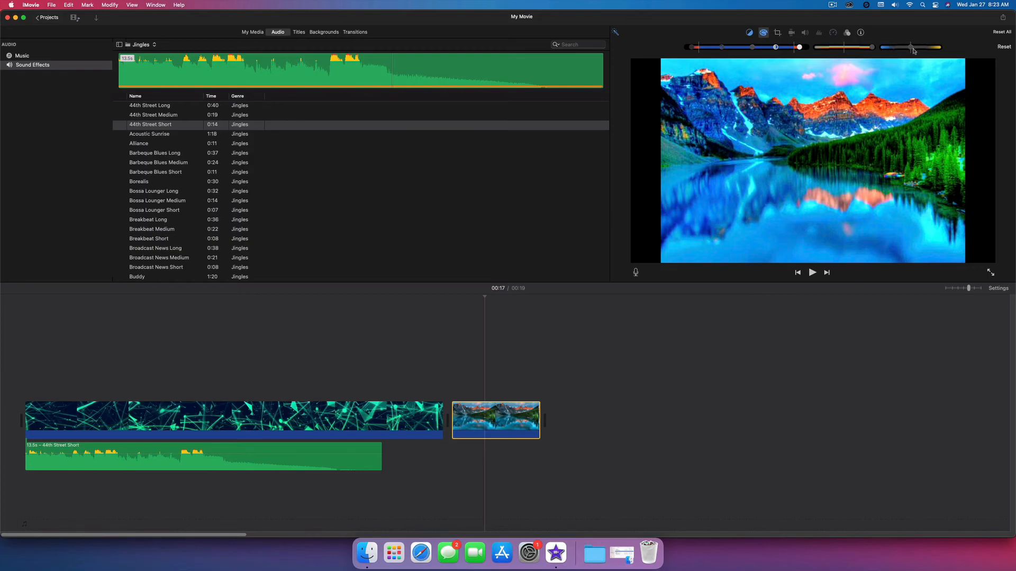
pyautogui.moveTo(911, 51)
pyautogui.mouseDown()
pyautogui.moveTo(876, 48)
pyautogui.moveTo(947, 51)
pyautogui.moveTo(911, 53)
pyautogui.mouseUp()
# Step: Apply the Noir clip filter to the lake photo
pyautogui.click(776, 32)
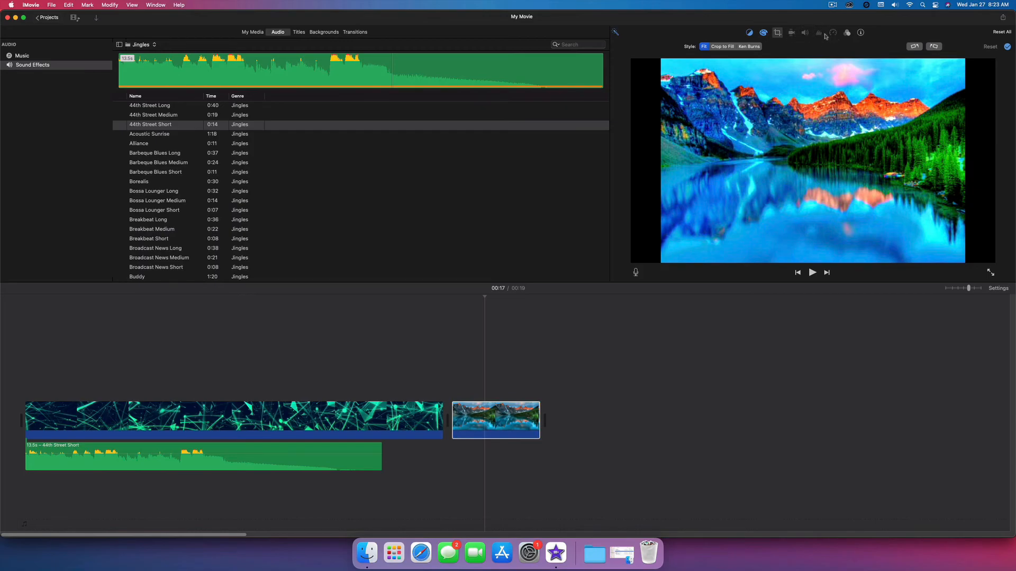
pyautogui.click(847, 32)
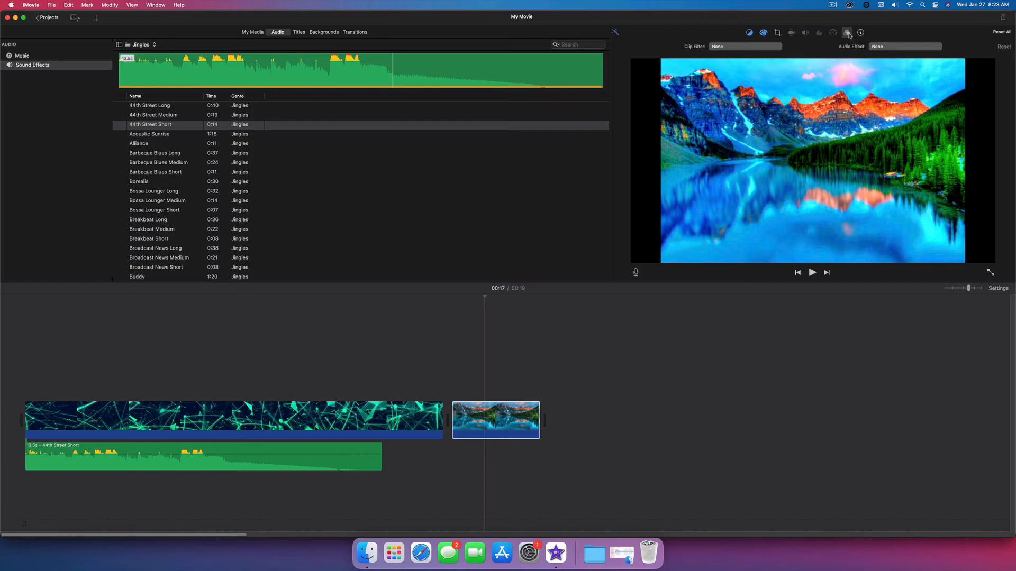
pyautogui.click(723, 49)
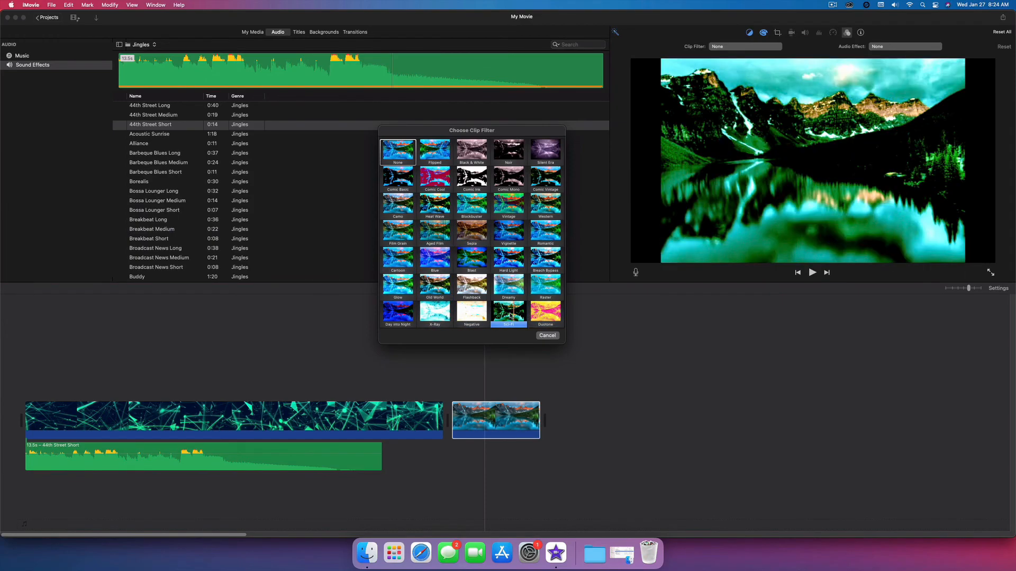
pyautogui.click(508, 152)
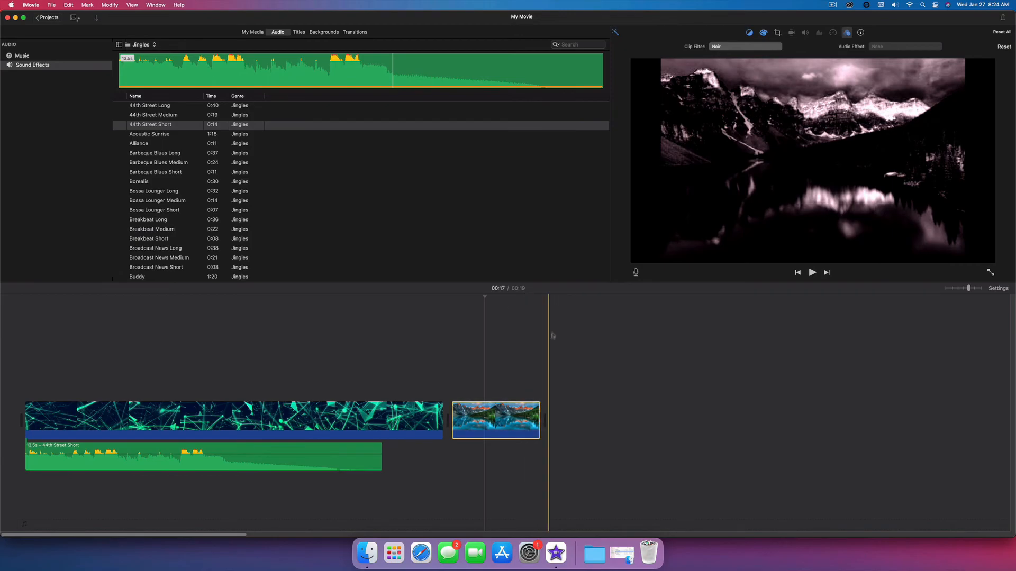
# Step: Extend the end of the lake photo on the timeline to a duration of 4.2 seconds and check its clip information
pyautogui.click(861, 33)
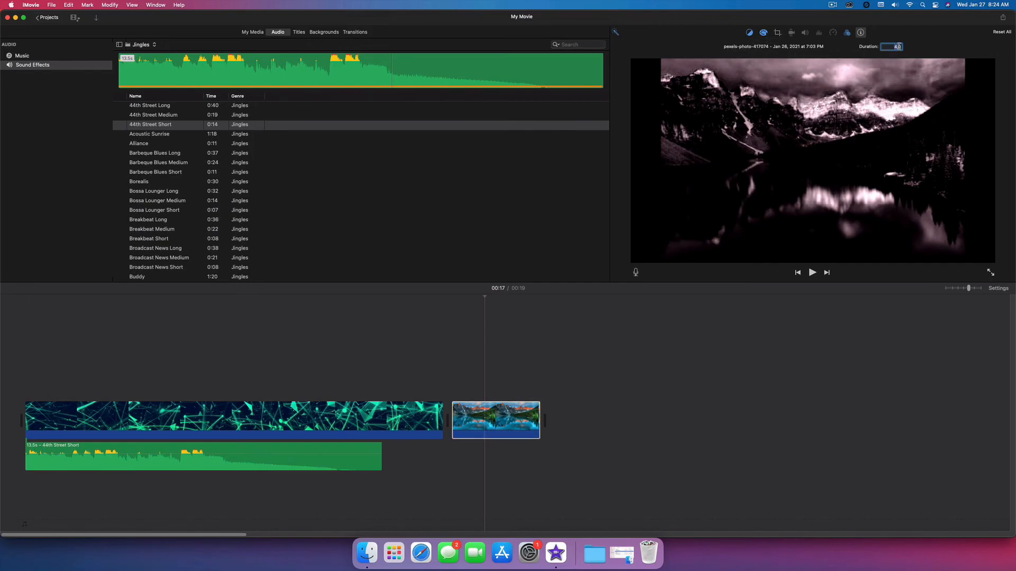
pyautogui.moveTo(541, 422)
pyautogui.mouseDown()
pyautogui.moveTo(652, 422)
pyautogui.moveTo(544, 423)
pyautogui.mouseUp()
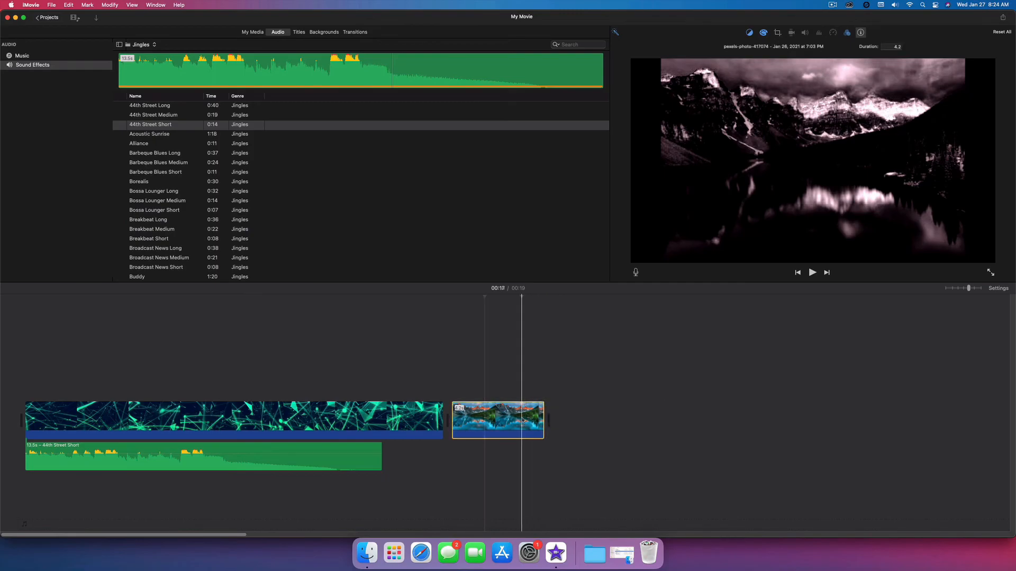
pyautogui.click(891, 46)
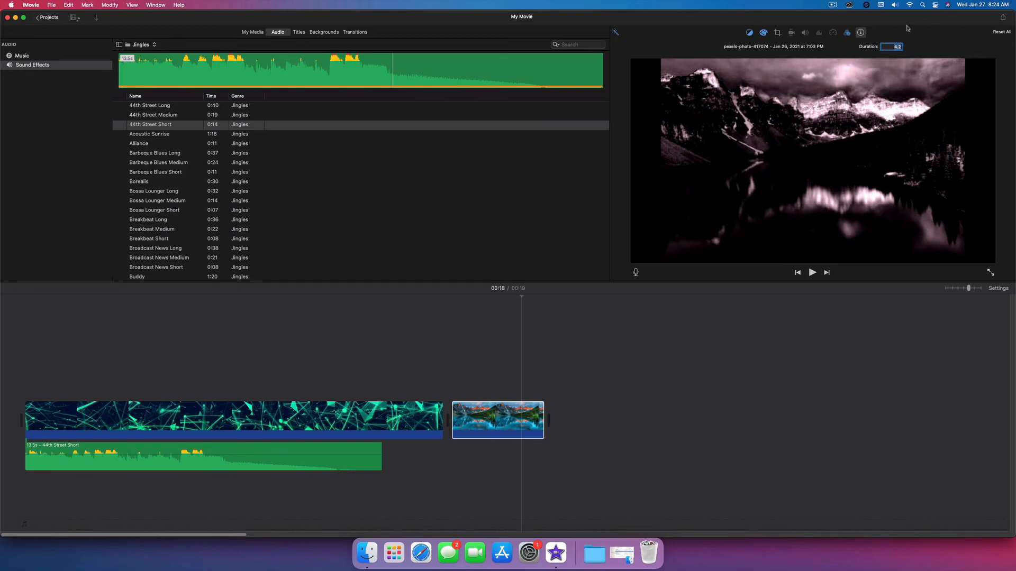
pyautogui.write('4.')
pyautogui.click(428, 418)
pyautogui.click(474, 421)
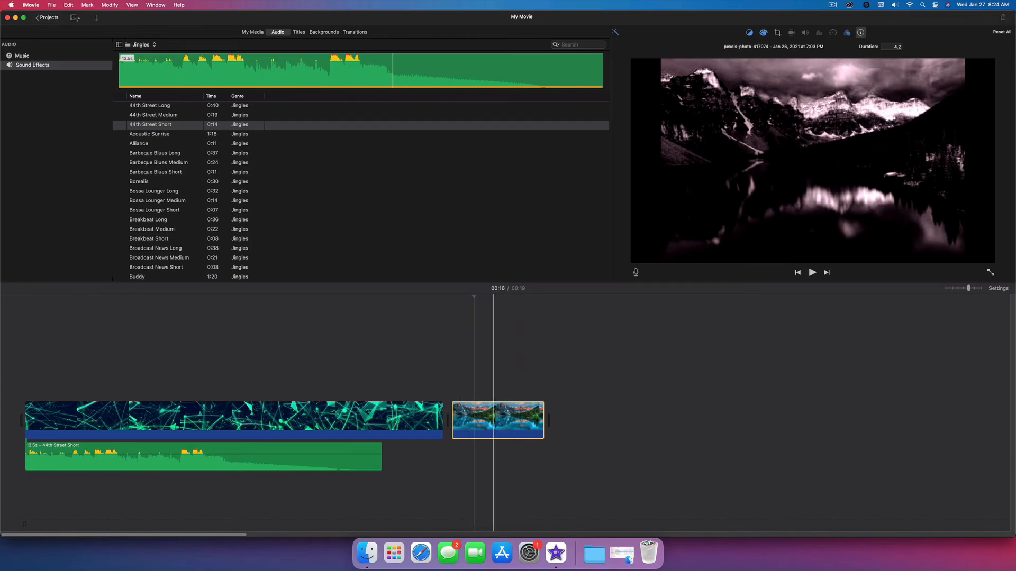
# Step: Turn on Stabilize Shaky Video for the green line-network video clip
pyautogui.click(276, 420)
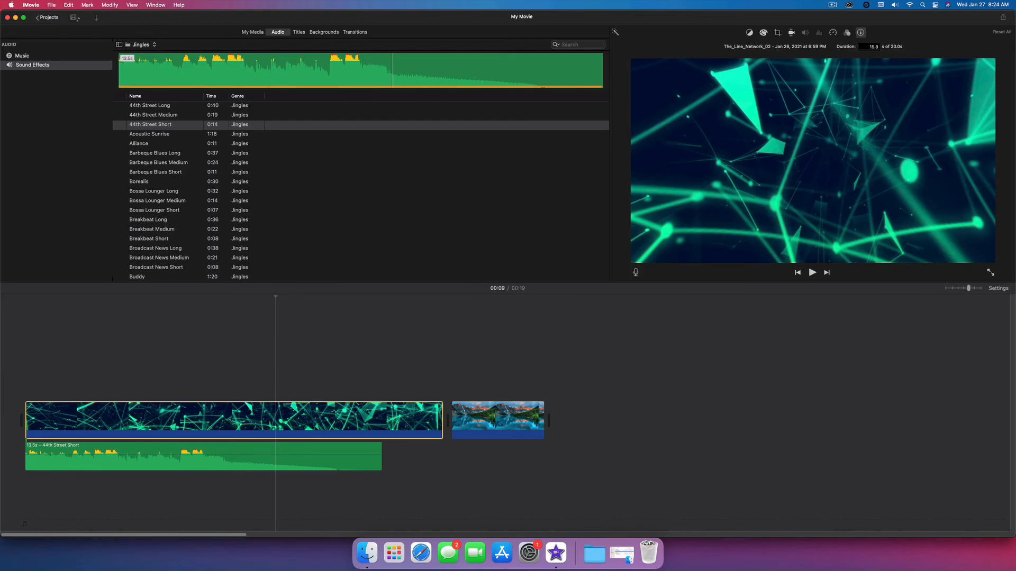
pyautogui.click(791, 33)
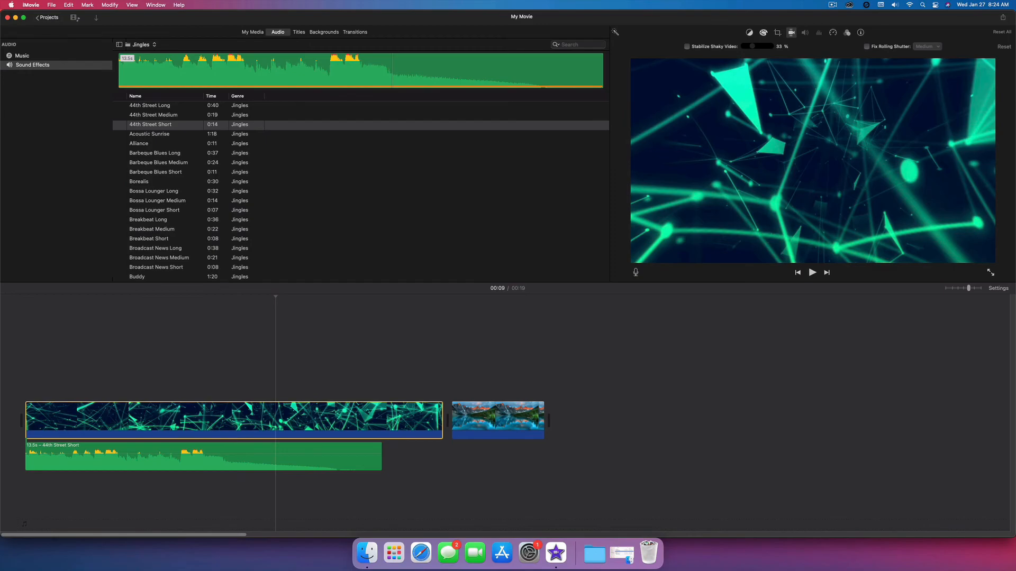
pyautogui.click(687, 46)
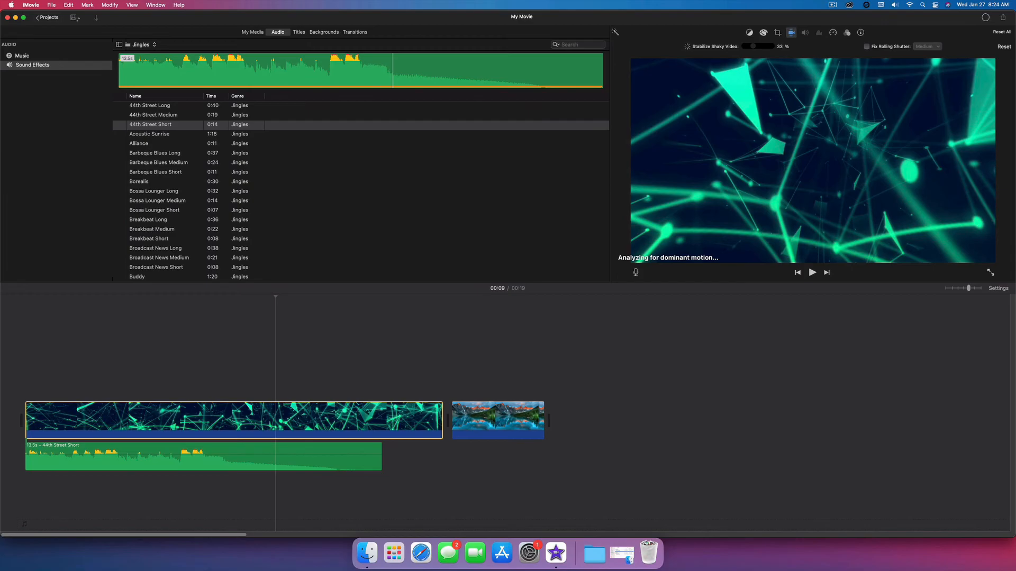
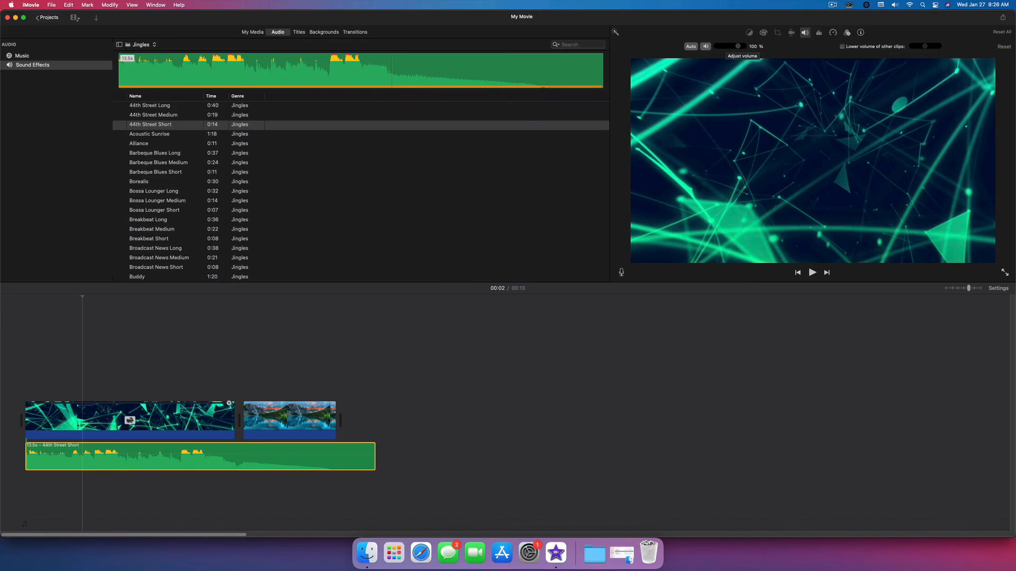
# Step: Raise the 44th Street Short jingle's volume to 400% and play the project from the beginning to hear it
pyautogui.moveTo(737, 46)
pyautogui.mouseDown()
pyautogui.moveTo(716, 46)
pyautogui.moveTo(742, 46)
pyautogui.mouseUp()
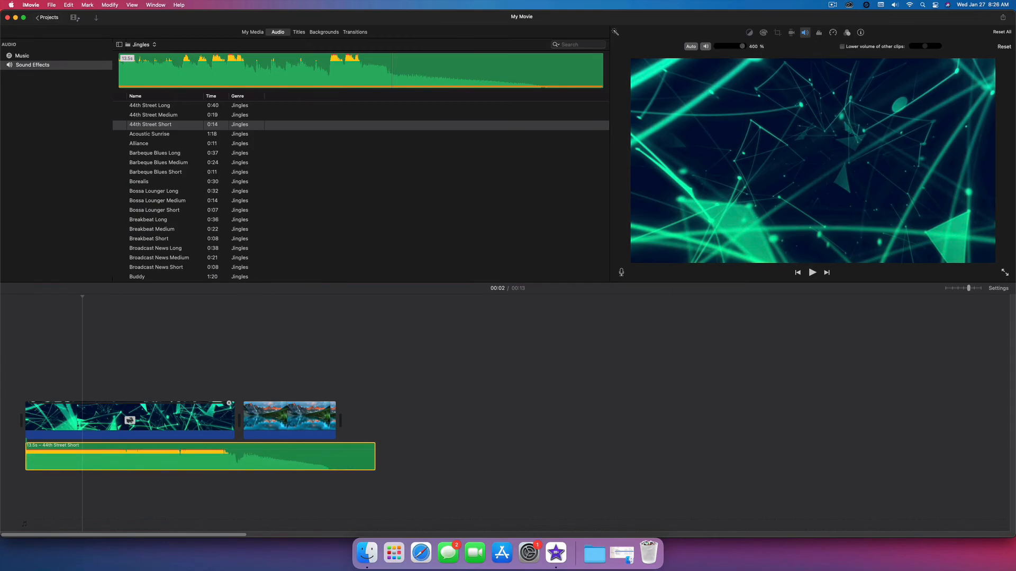
pyautogui.click(24, 343)
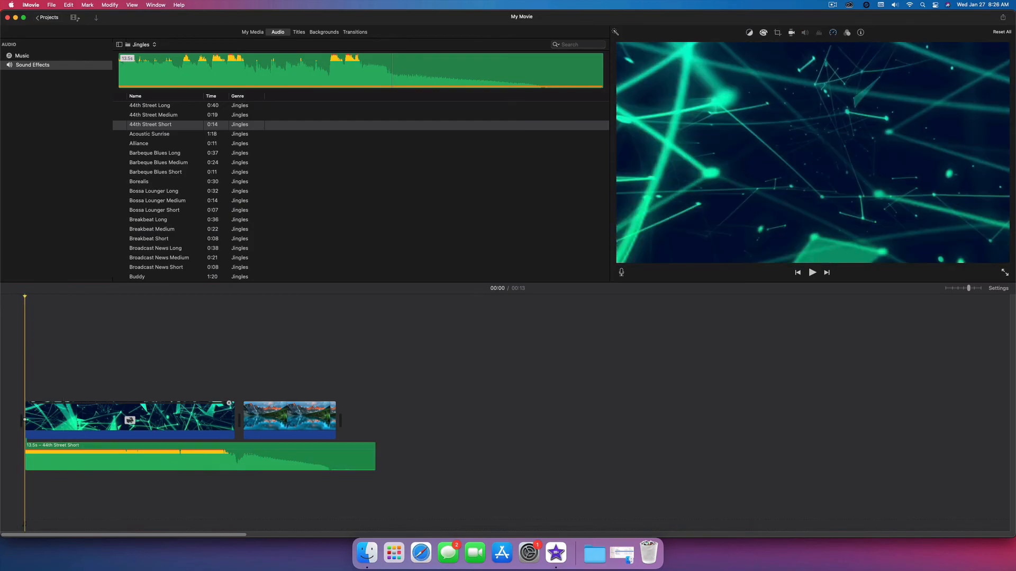
pyautogui.press('space')
pyautogui.press('space')
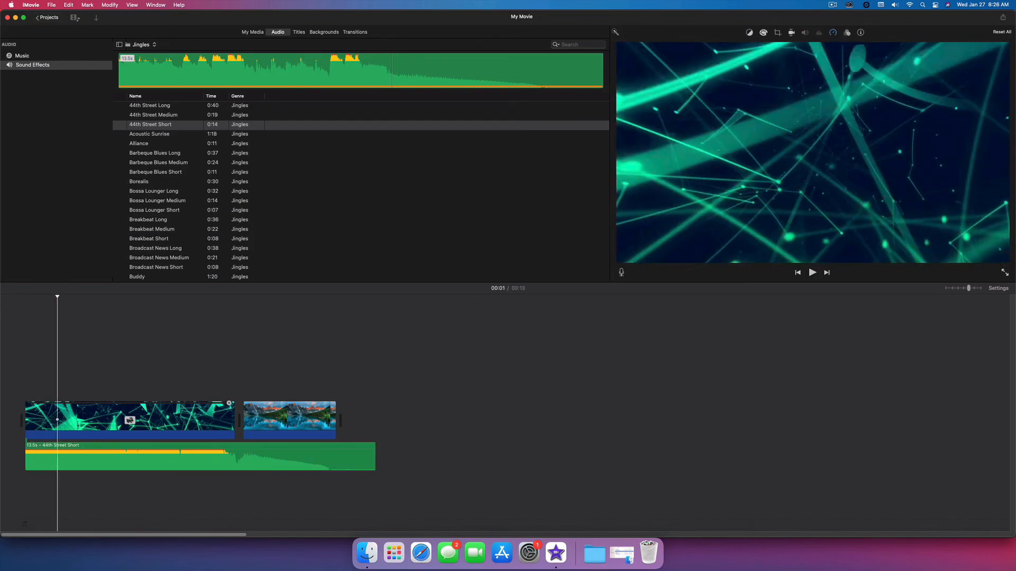
pyautogui.click(157, 458)
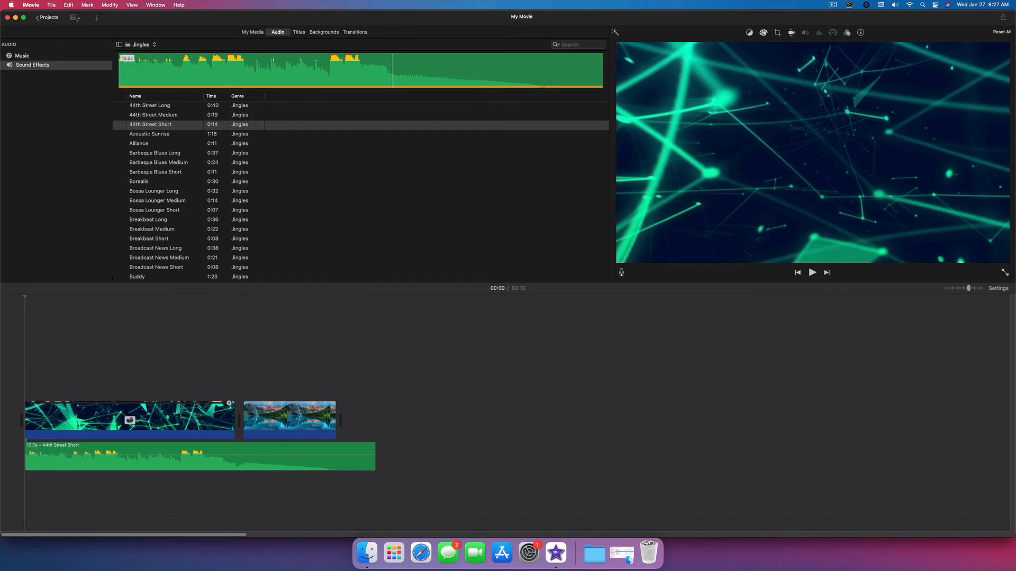
# Step: Open voiceover recording, choose USB PnP Audio Device as the input source and allow microphone access
pyautogui.press('v')
pyautogui.click(826, 274)
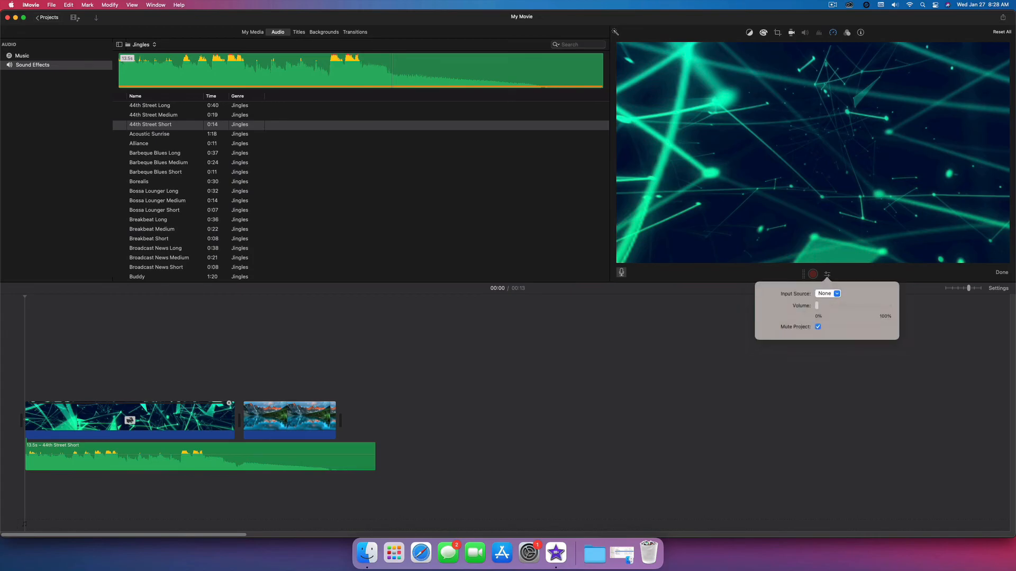
pyautogui.click(834, 294)
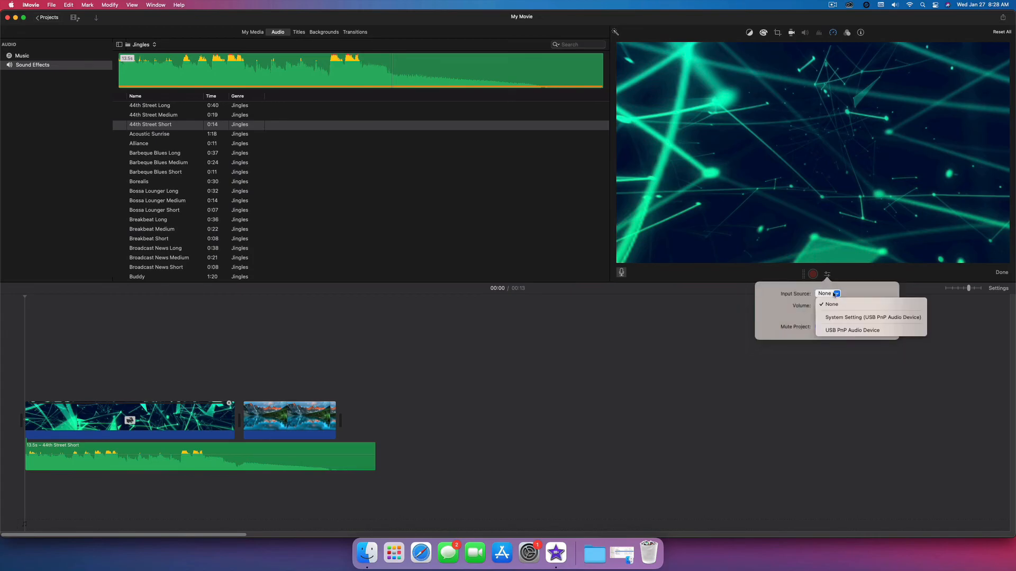
pyautogui.click(846, 330)
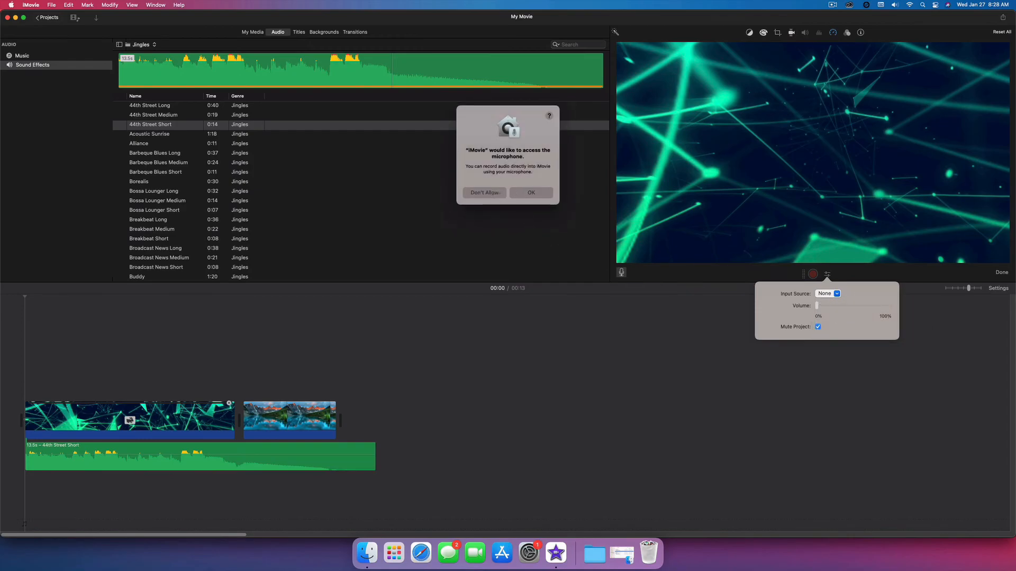
pyautogui.click(530, 193)
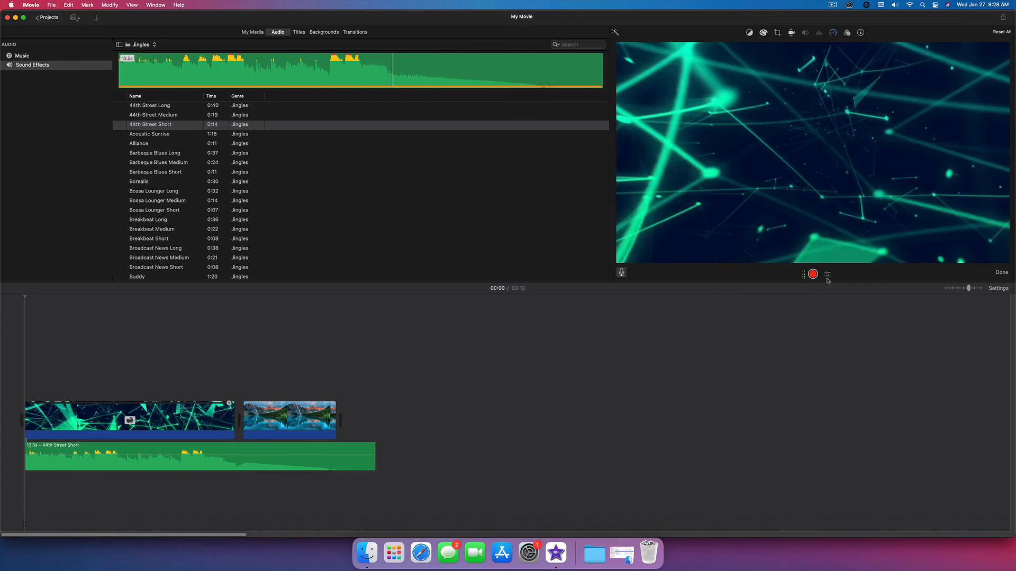
# Step: Turn off Mute Project in the voiceover options and return the playhead to the start of the timeline
pyautogui.click(827, 276)
pyautogui.click(828, 276)
pyautogui.click(827, 275)
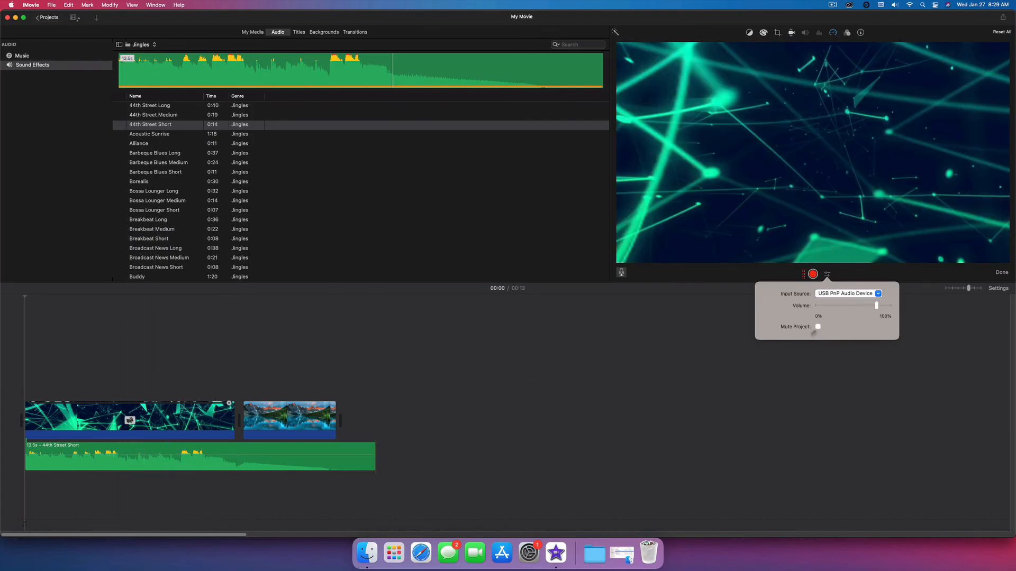
pyautogui.click(19, 370)
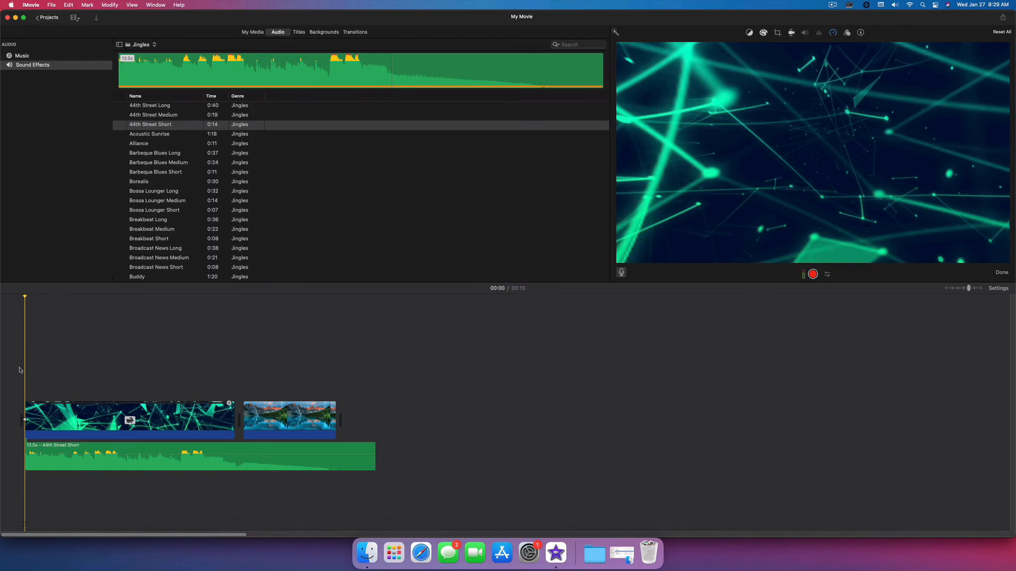
# Step: Record a voiceover of about 3.9 seconds from the start of the timeline and play the recording back
pyautogui.click(813, 274)
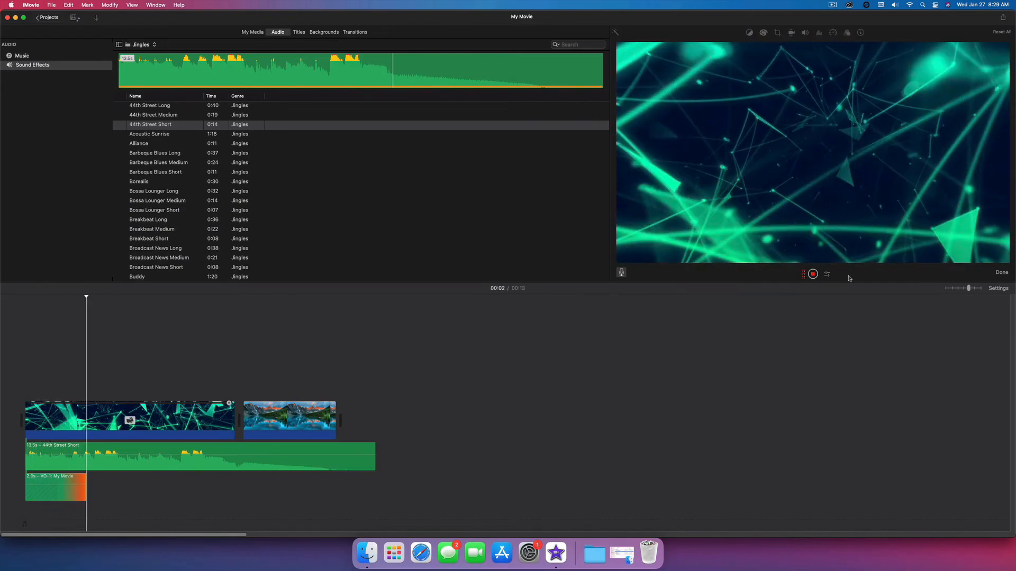
pyautogui.press('space')
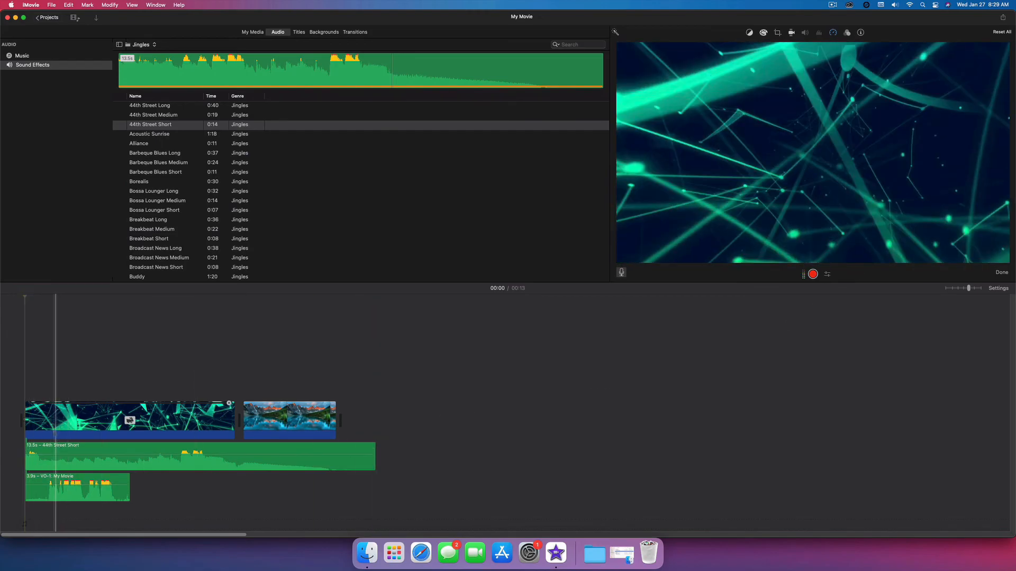
pyautogui.press('space')
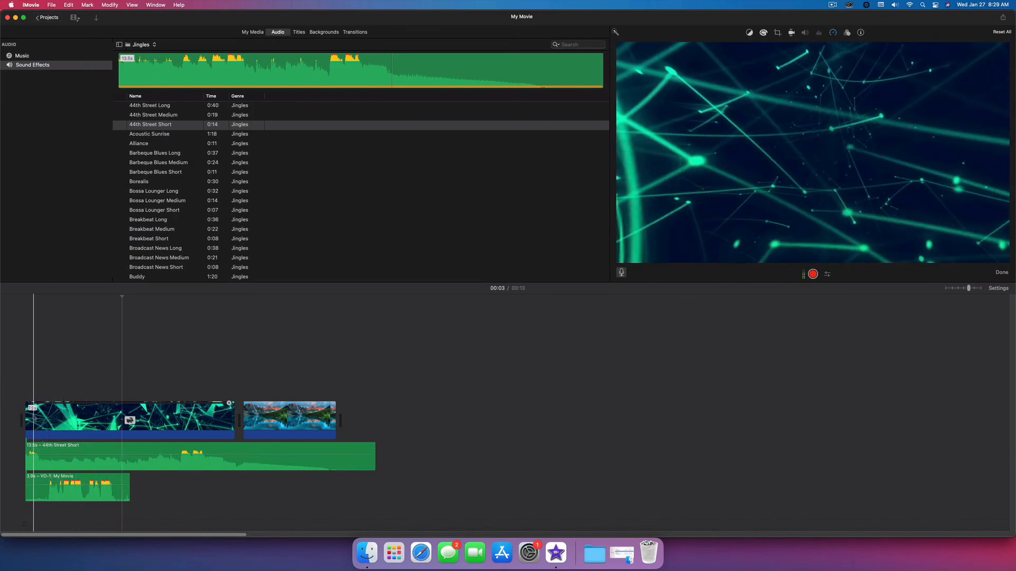
# Step: Play the project from the beginning to hear the voiceover over the 44th Street Short jingle
pyautogui.click(30, 387)
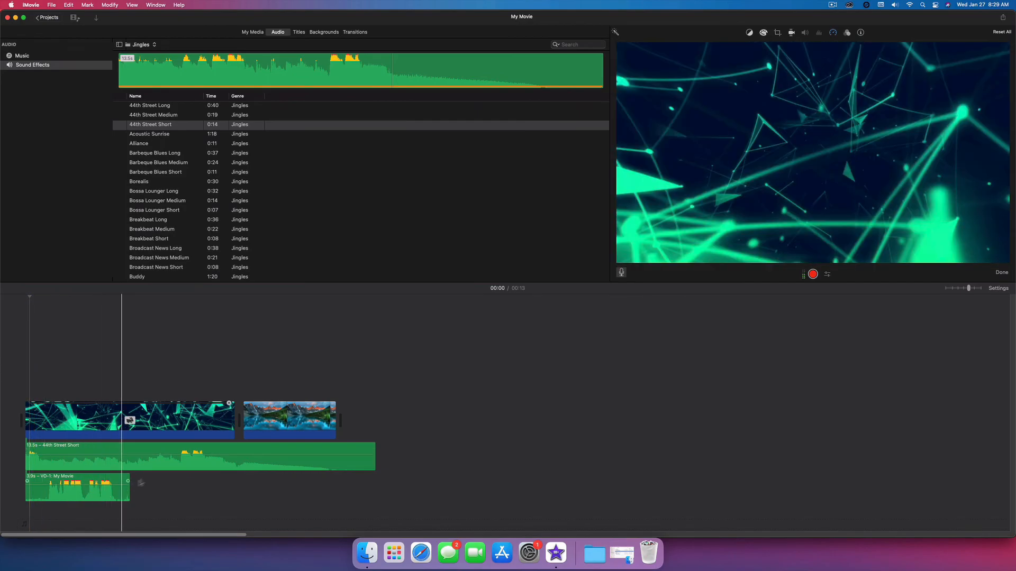
pyautogui.click(71, 493)
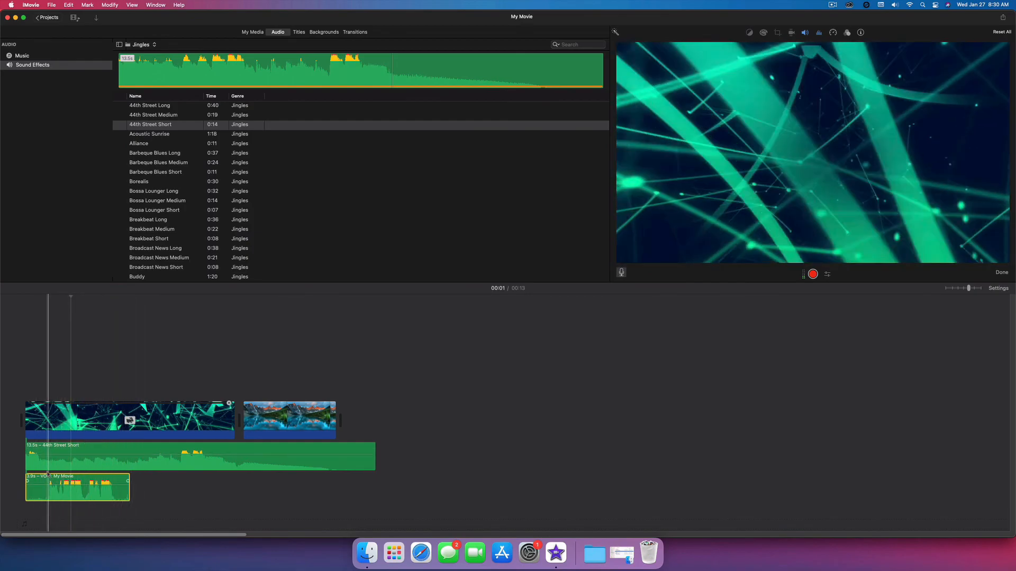
pyautogui.click(23, 372)
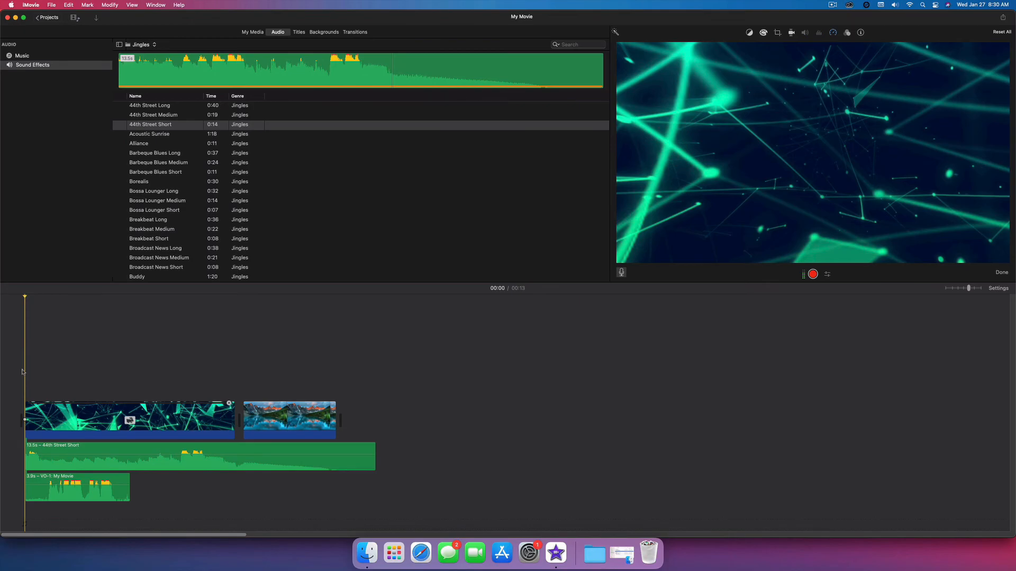
pyautogui.press('space')
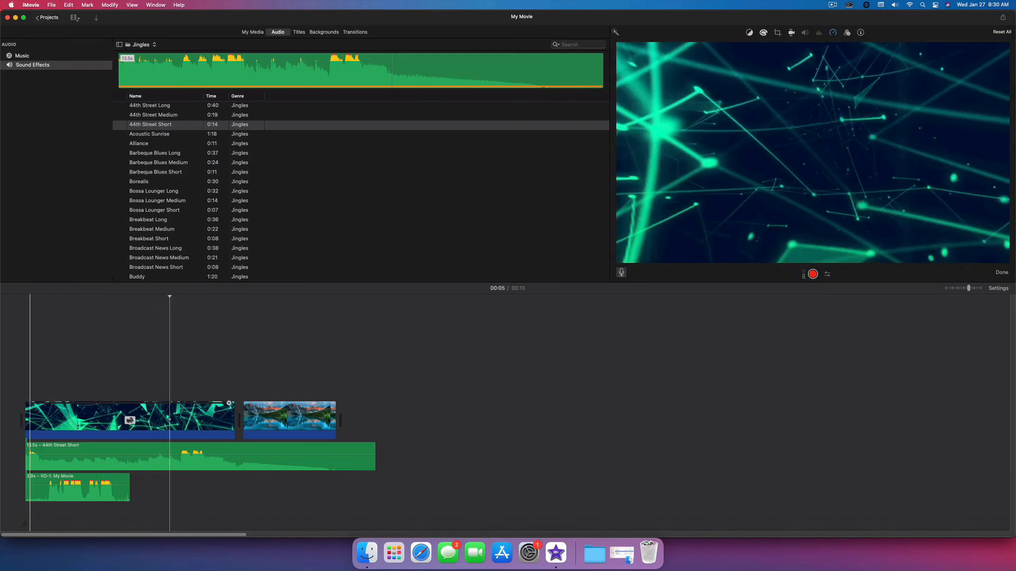
# Step: Set the voiceover's lowering of other clips' volume to the maximum and play the project from the beginning
pyautogui.click(102, 487)
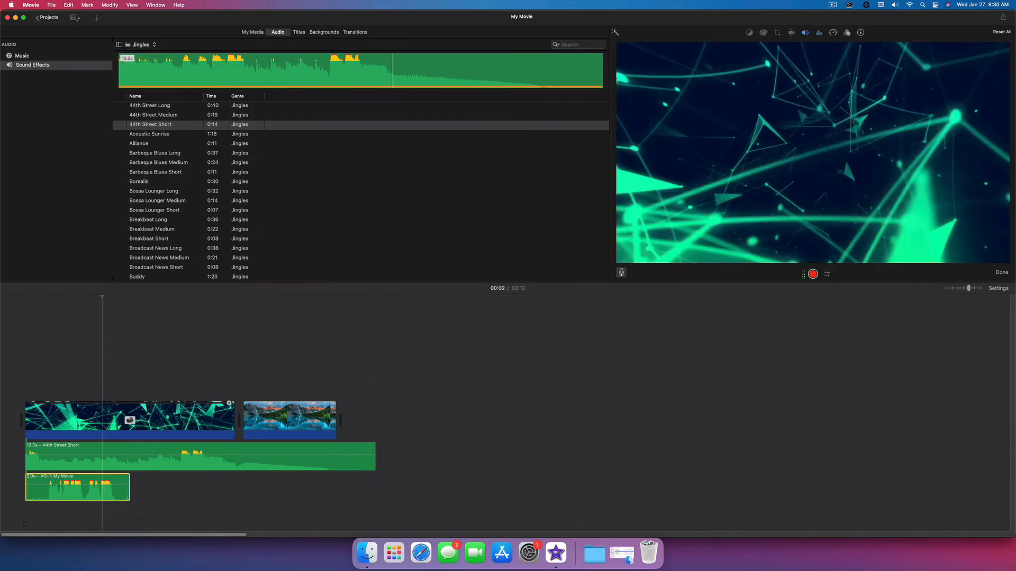
pyautogui.click(805, 33)
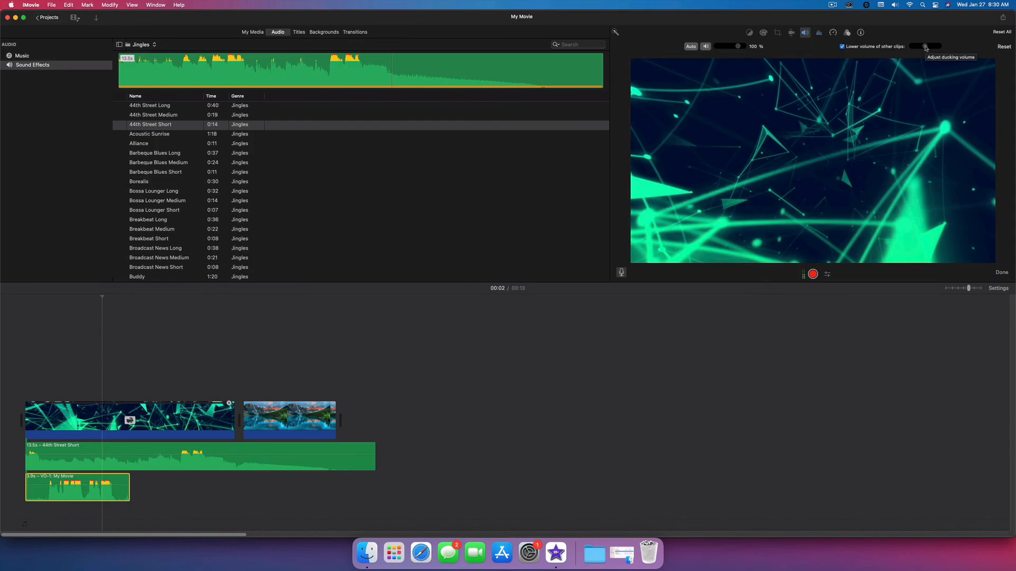
pyautogui.moveTo(925, 46); pyautogui.dragTo(938, 46)
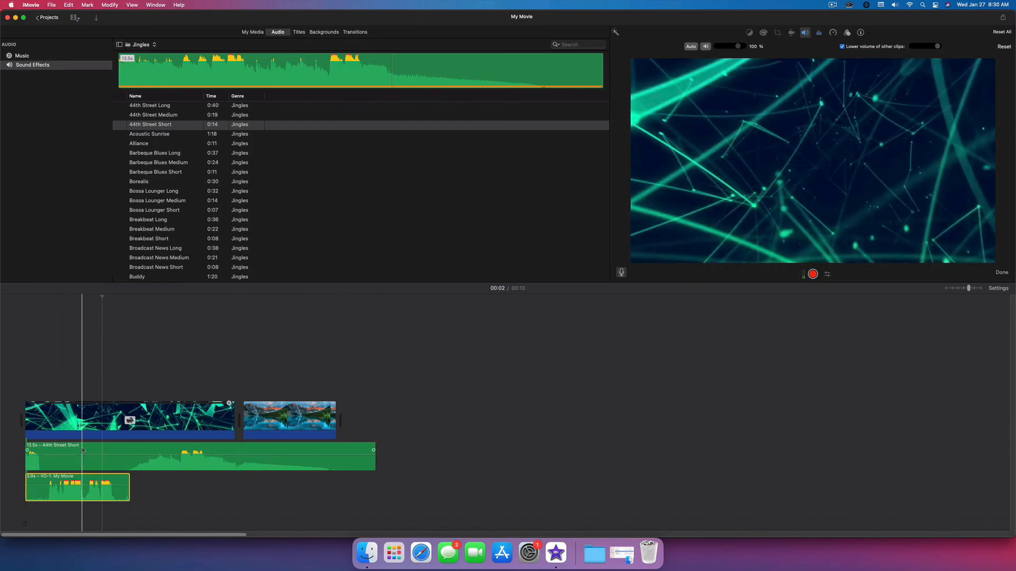
pyautogui.click(23, 355)
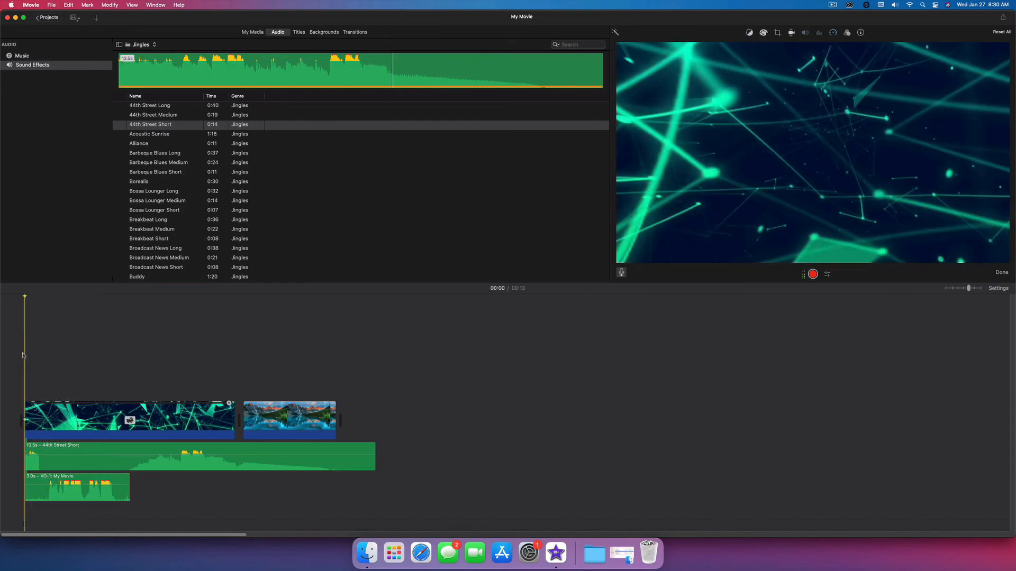
pyautogui.press('space')
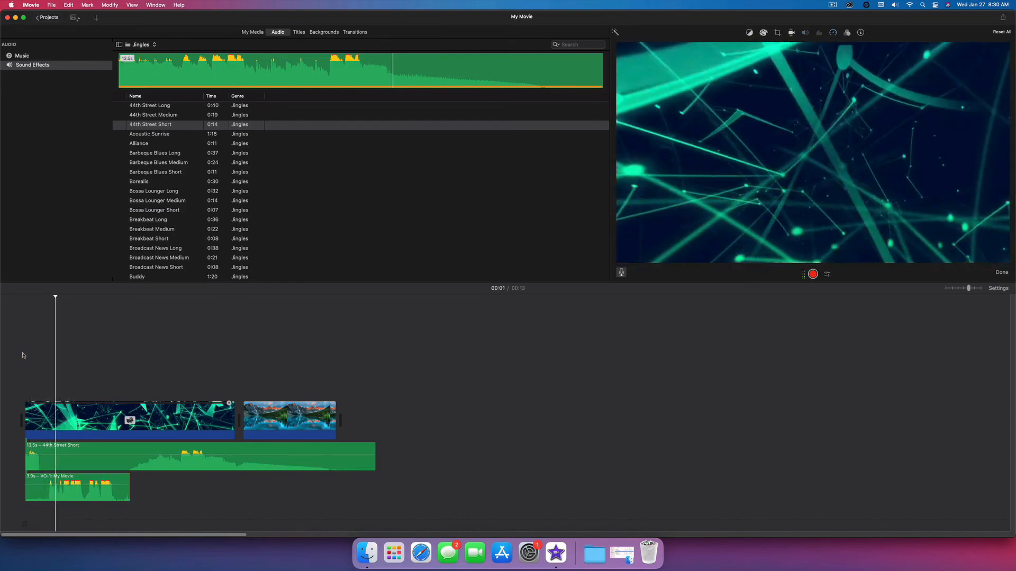
# Step: Check the volume settings of the 44th Street Short jingle and of the voiceover clip
pyautogui.click(103, 455)
pyautogui.click(805, 33)
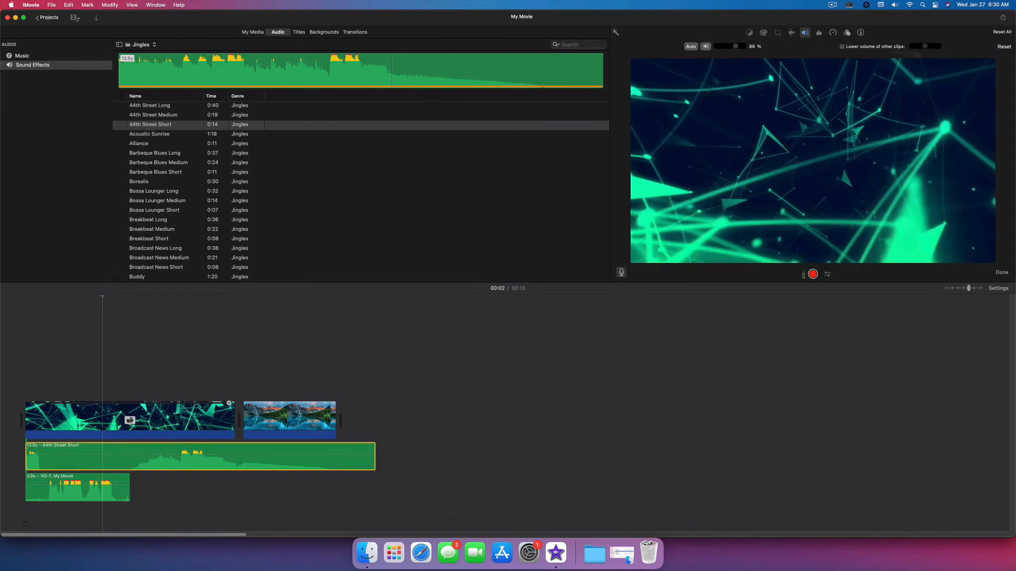
pyautogui.click(90, 487)
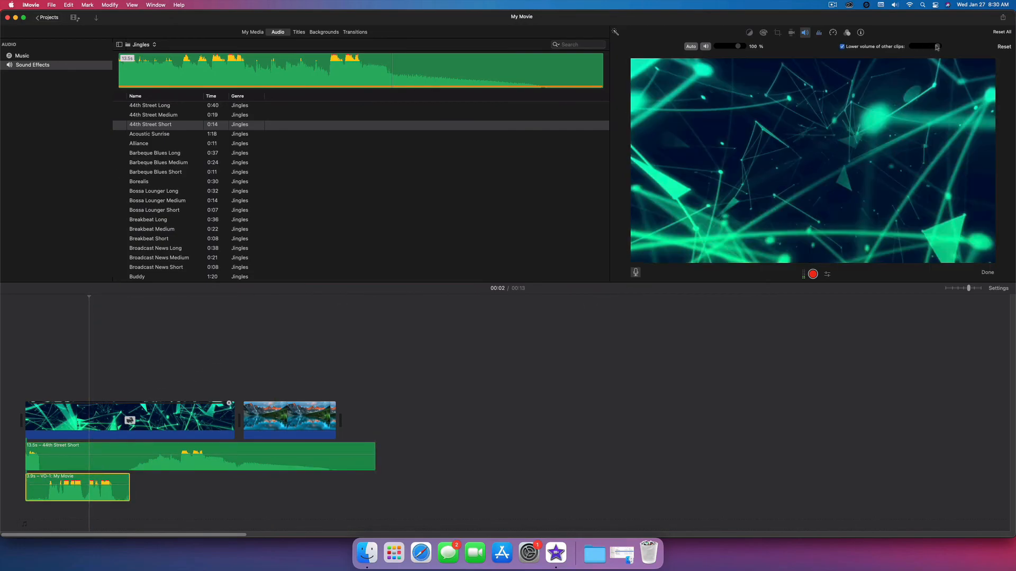
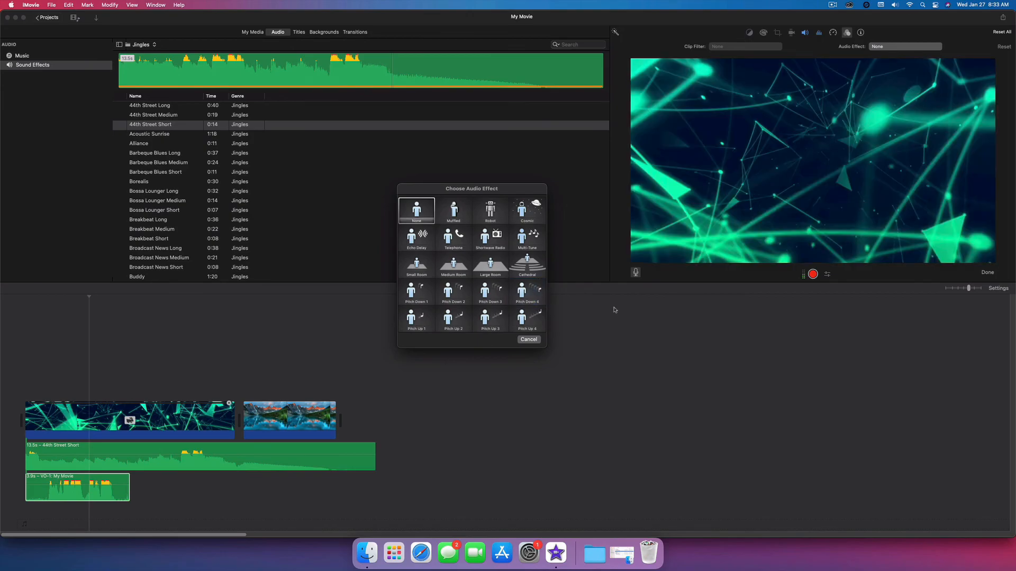
# Step: Close the audio effect chooser without picking an effect, deselect the voiceover and place the playhead near the 6-second mark
pyautogui.click(524, 341)
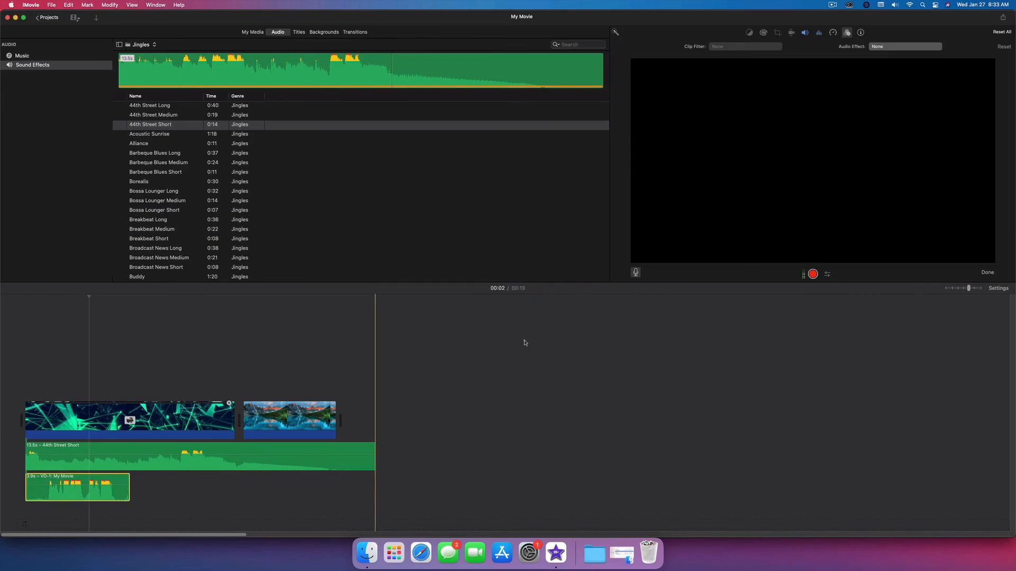
pyautogui.click(419, 332)
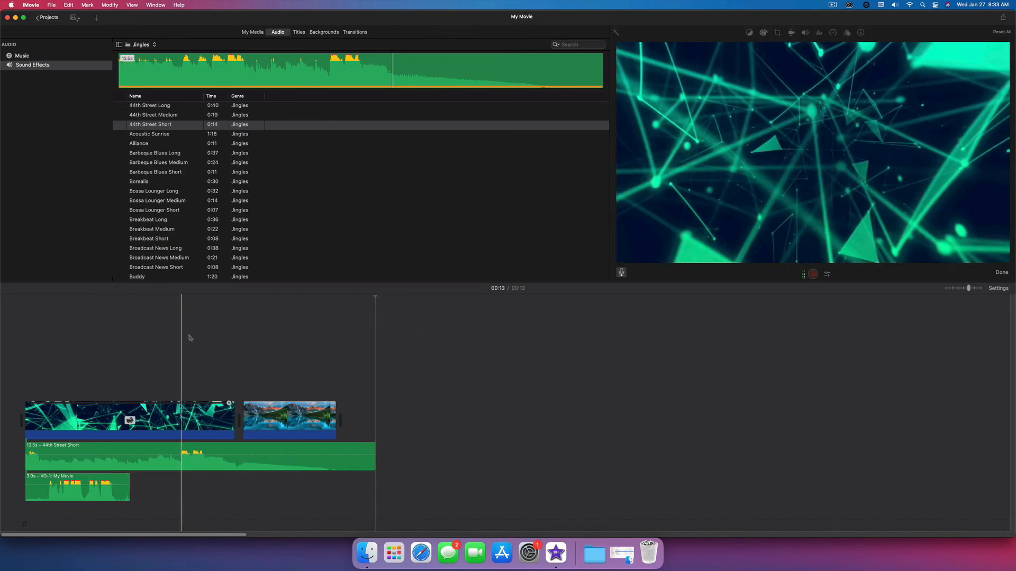
pyautogui.click(195, 345)
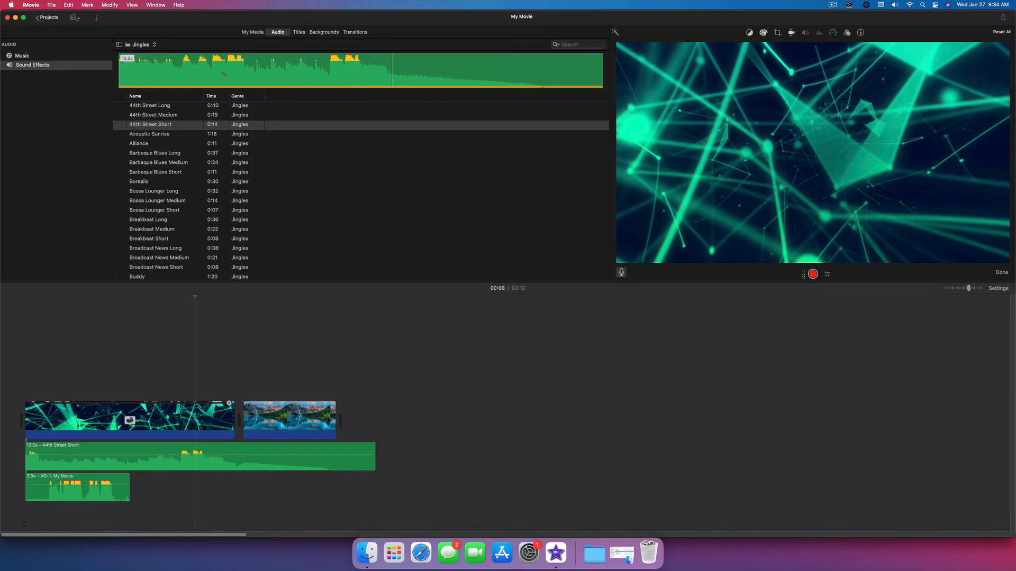
# Step: Browse the available transitions and preview Cross Dissolve, Cross Blur and Fade to Black
pyautogui.click(355, 33)
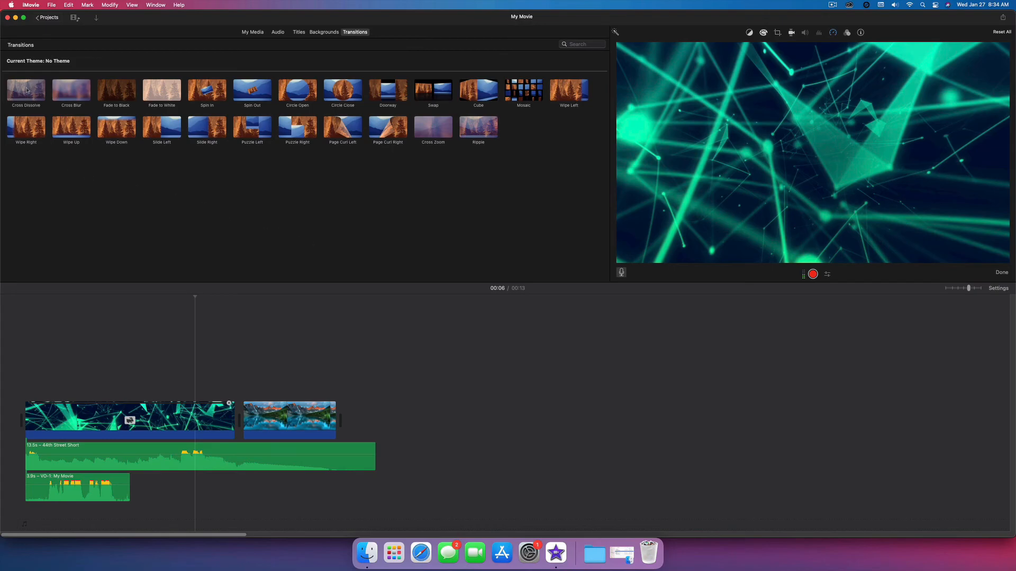
pyautogui.click(26, 90)
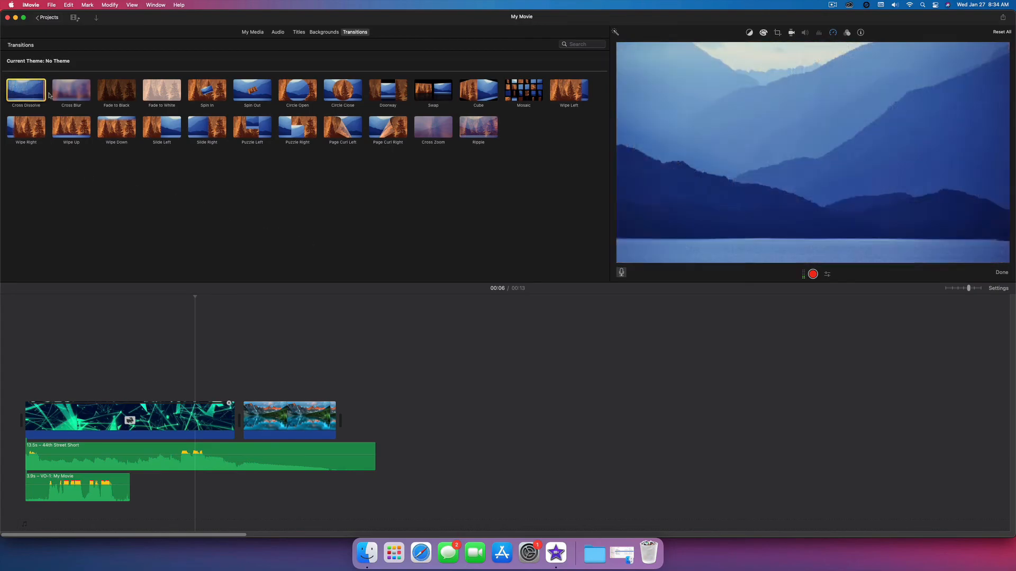
pyautogui.click(71, 94)
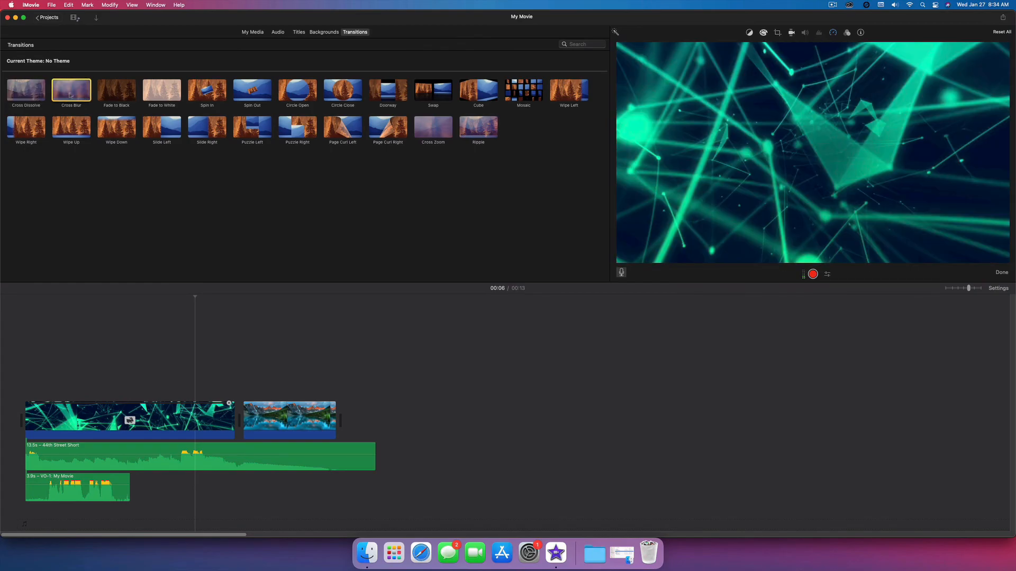
pyautogui.click(125, 96)
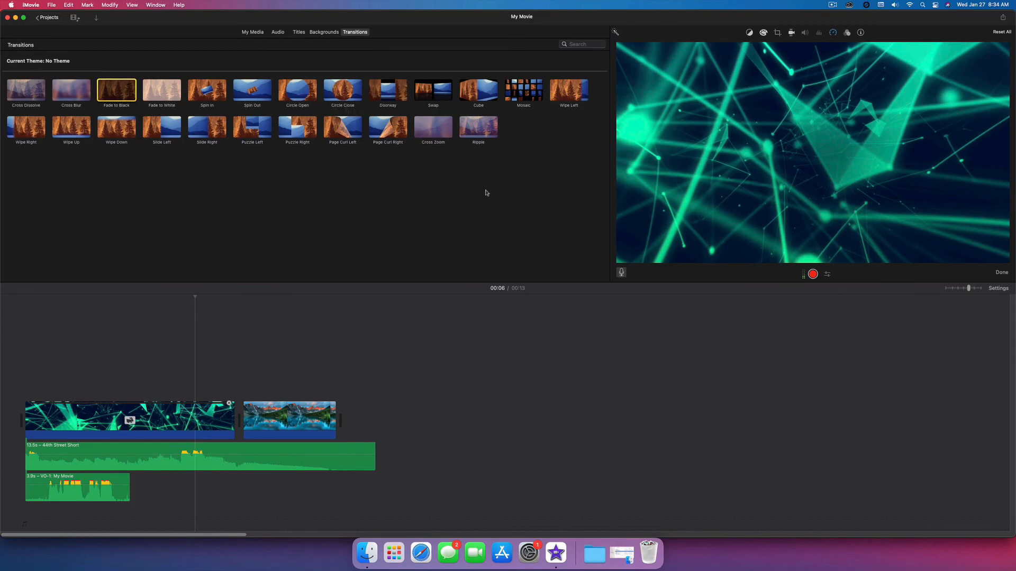
# Step: Add the Cross Zoom transition between the video clip and the lake photo and play across it
pyautogui.click(439, 132)
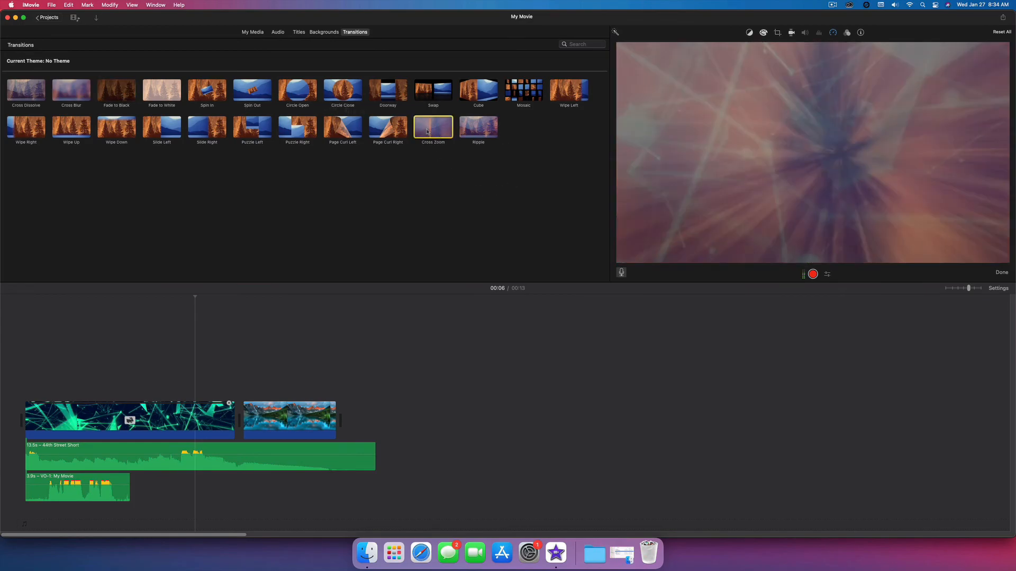
pyautogui.moveTo(451, 131); pyautogui.dragTo(227, 421)
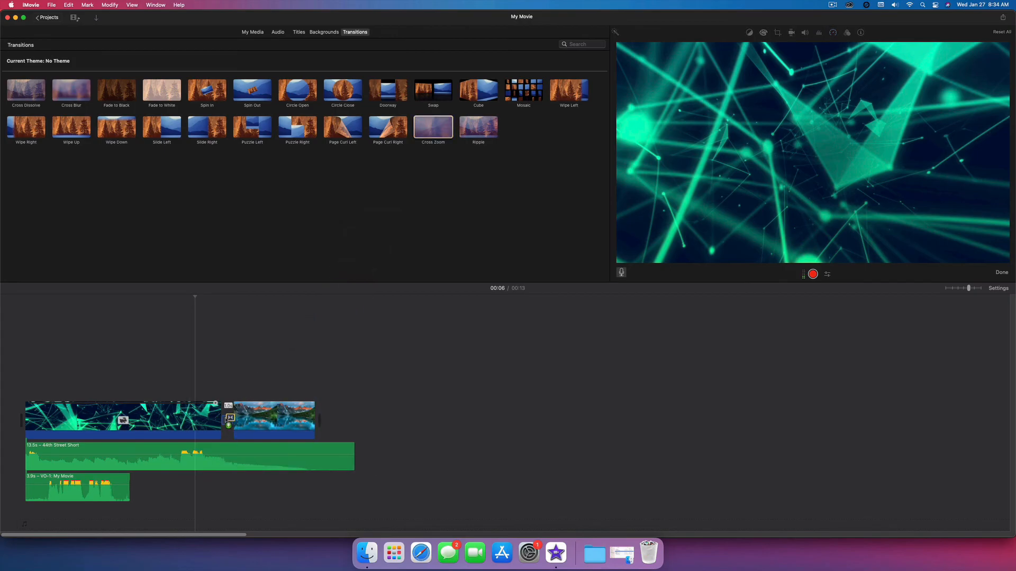
pyautogui.click(199, 376)
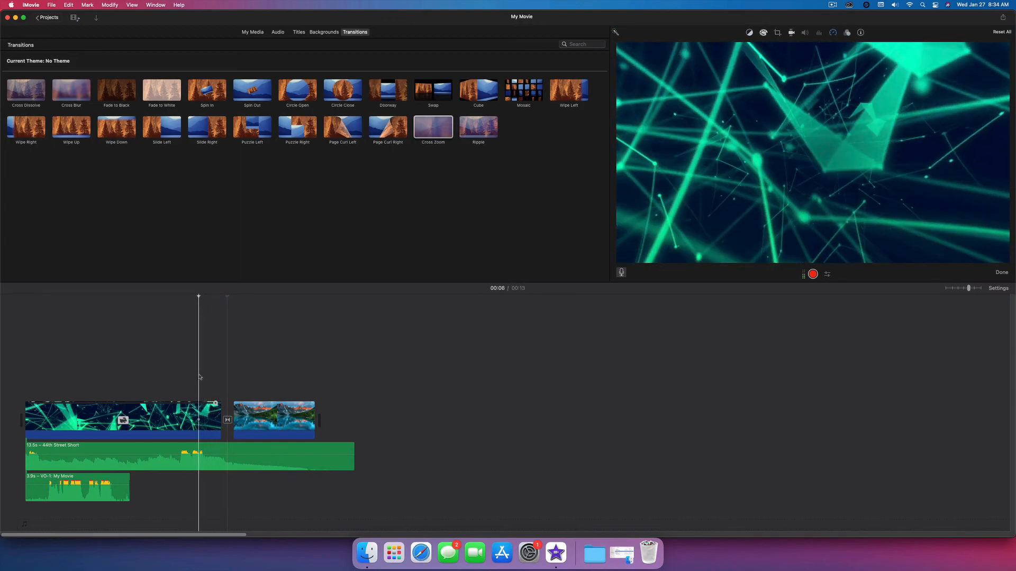
pyautogui.press('space')
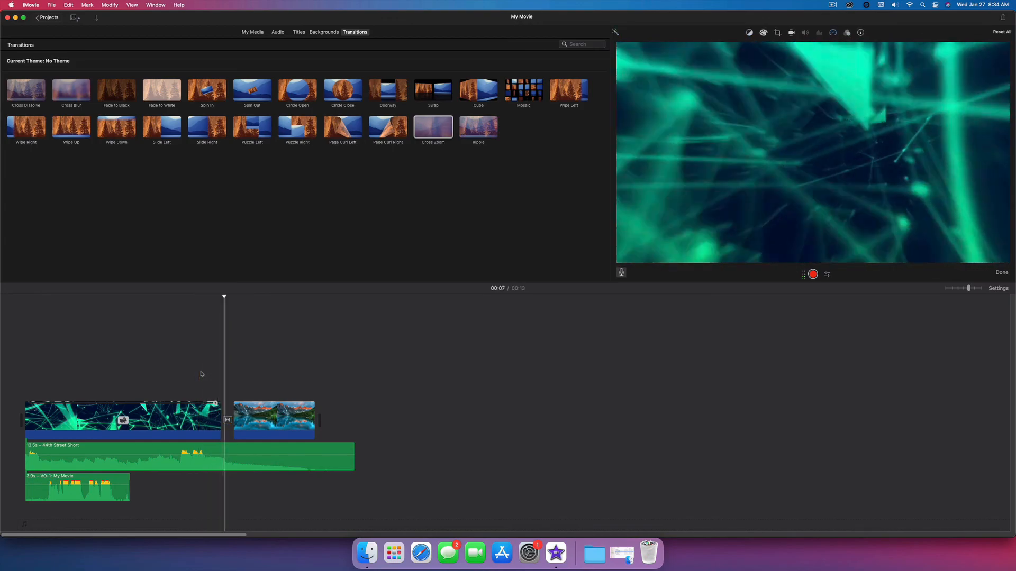
pyautogui.press('space')
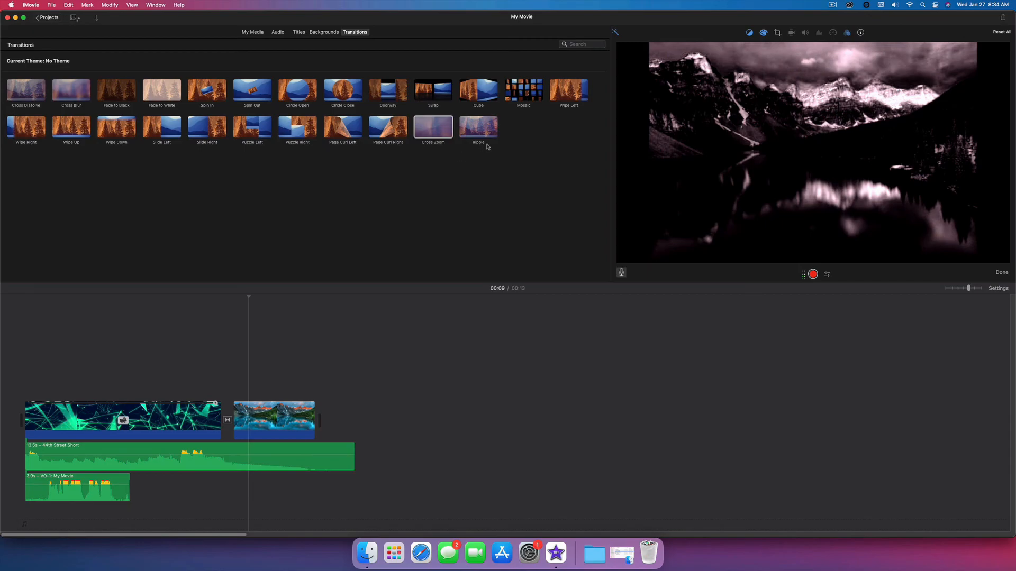
# Step: Add the Ripple transition before the video clip and move the playhead to the end of the project
pyautogui.moveTo(478, 130)
pyautogui.mouseDown()
pyautogui.moveTo(485, 154)
pyautogui.moveTo(28, 395)
pyautogui.moveTo(16, 417)
pyautogui.mouseUp()
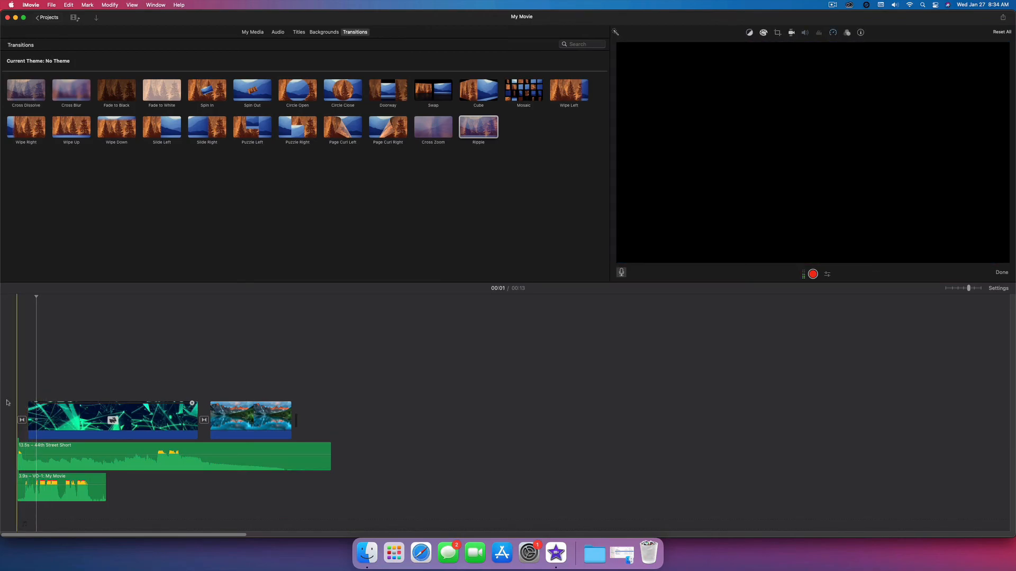
pyautogui.click(164, 372)
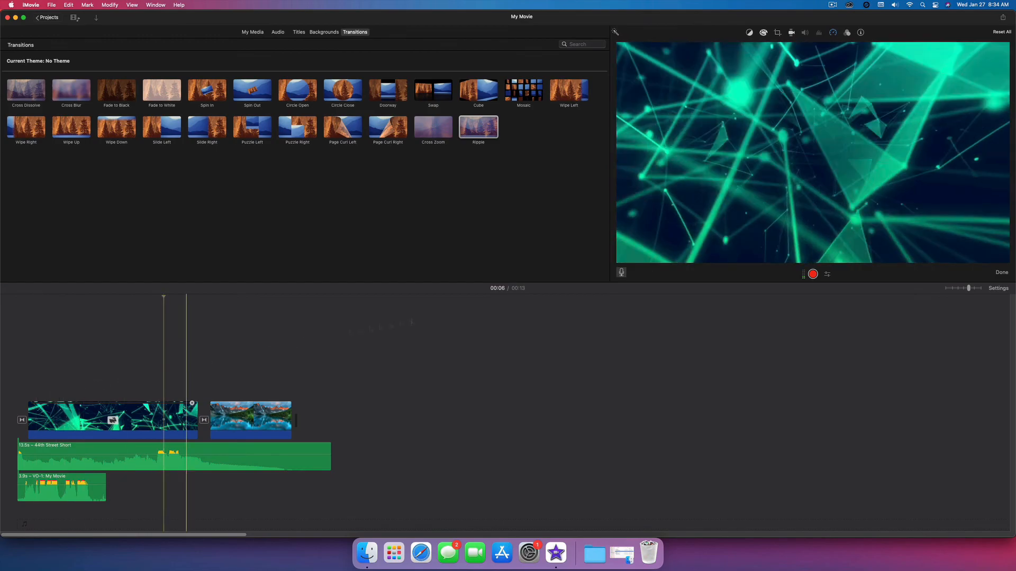
pyautogui.click(325, 394)
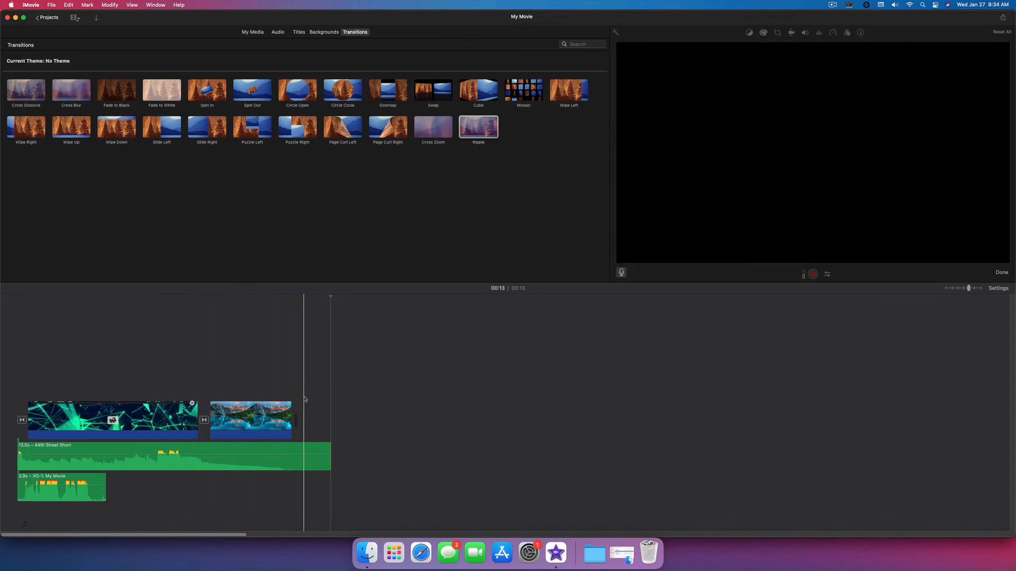
# Step: Add the Far Far Away title after the lake photo at the end of the timeline and preview it
pyautogui.click(299, 32)
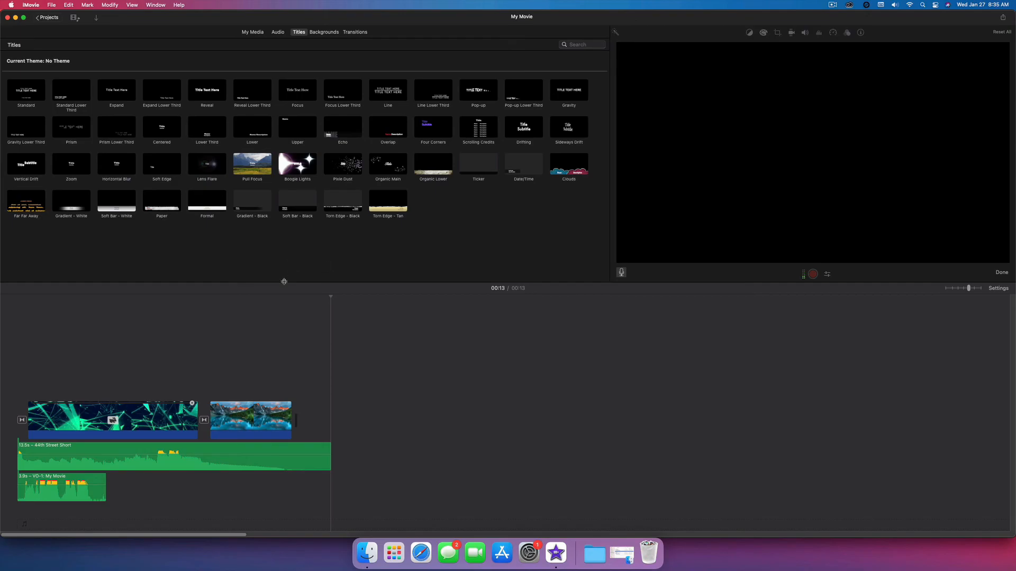
pyautogui.moveTo(27, 203); pyautogui.dragTo(321, 423)
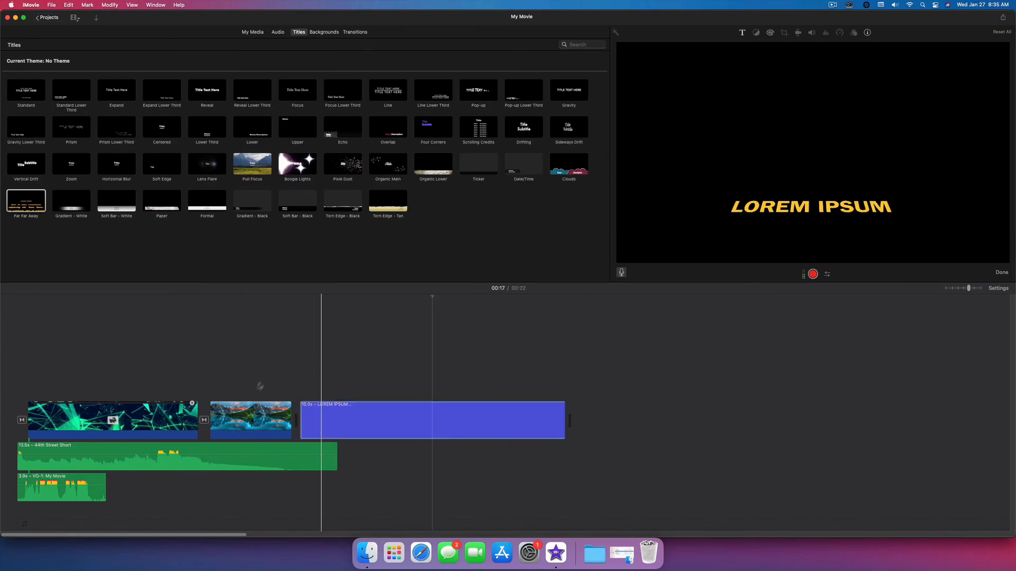
pyautogui.click(282, 358)
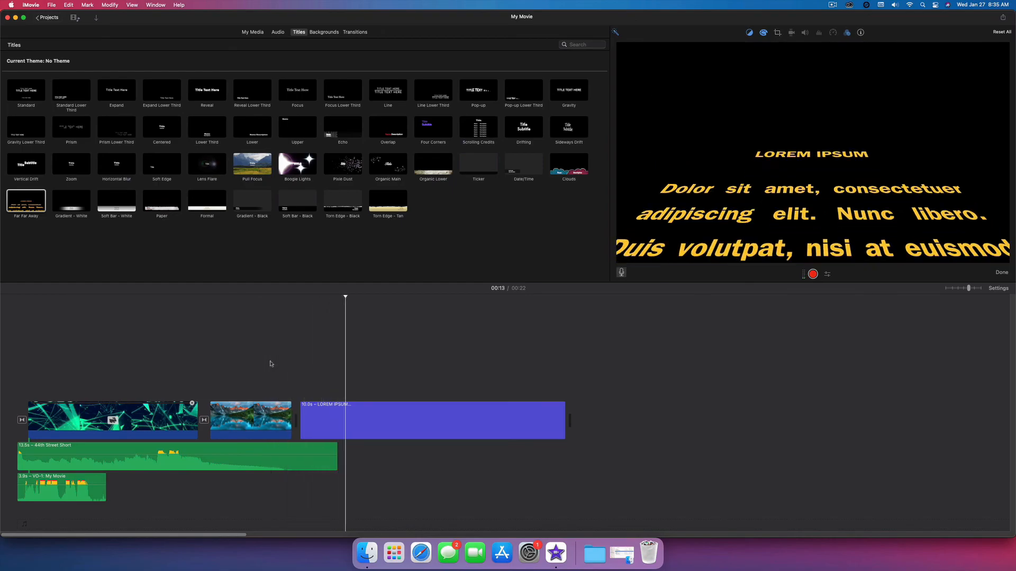
# Step: Replace the LOREM IPSUM heading of the Far Far Away title with "squidud"
pyautogui.click(401, 434)
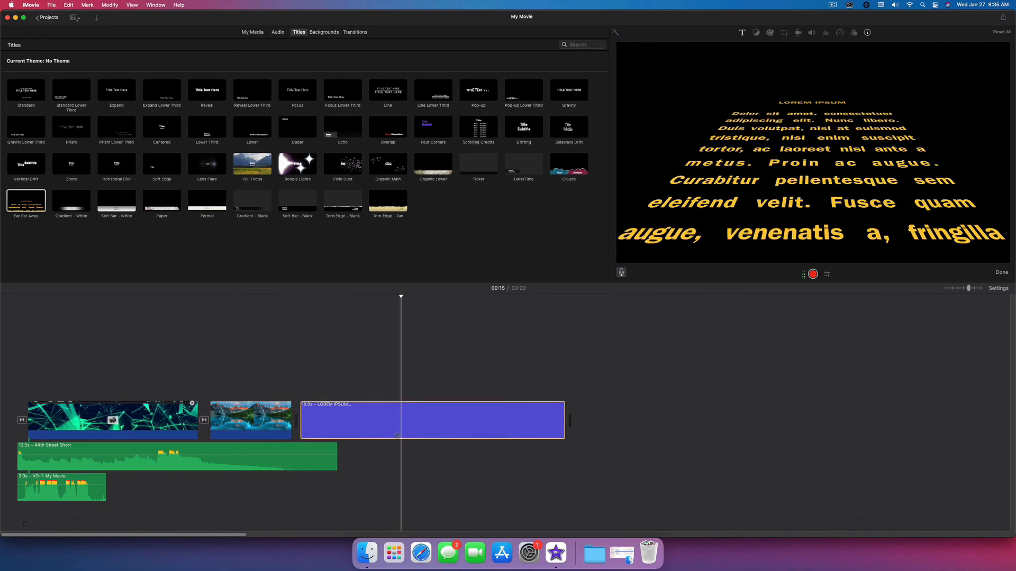
pyautogui.click(388, 428)
pyautogui.doubleClick(389, 427)
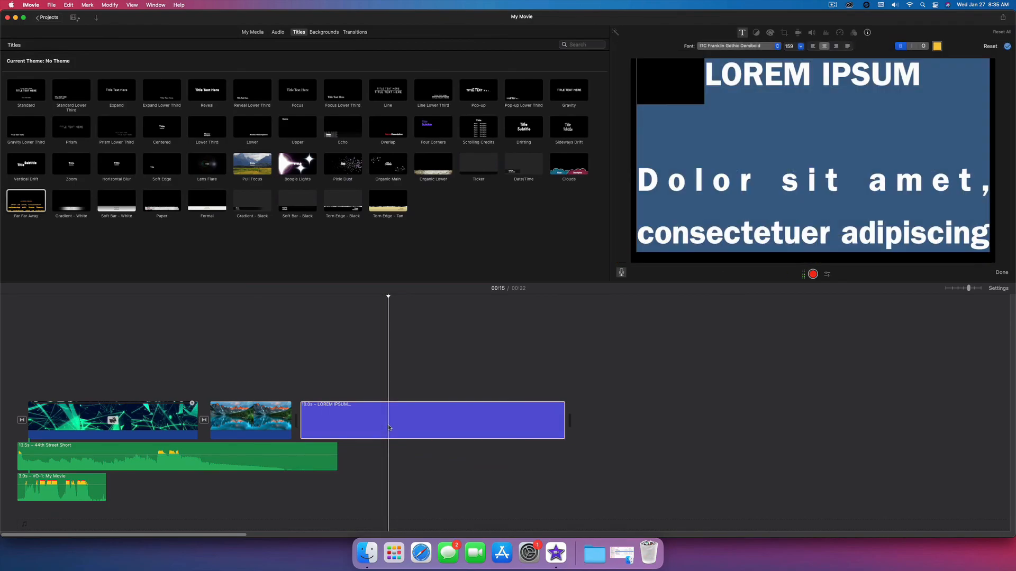
pyautogui.click(736, 85)
pyautogui.moveTo(705, 77); pyautogui.dragTo(915, 80)
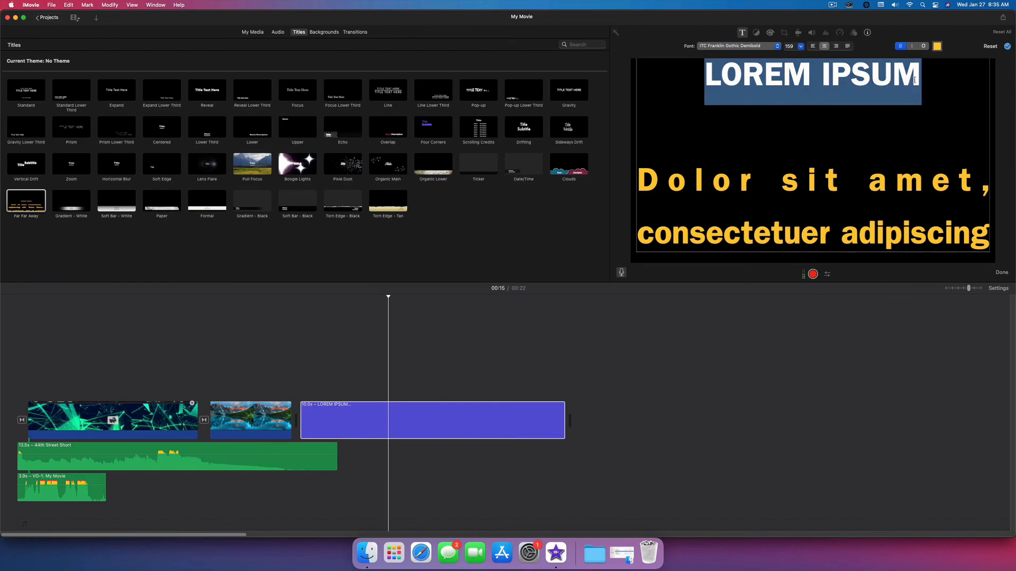
pyautogui.write('squi')
pyautogui.write('dud')
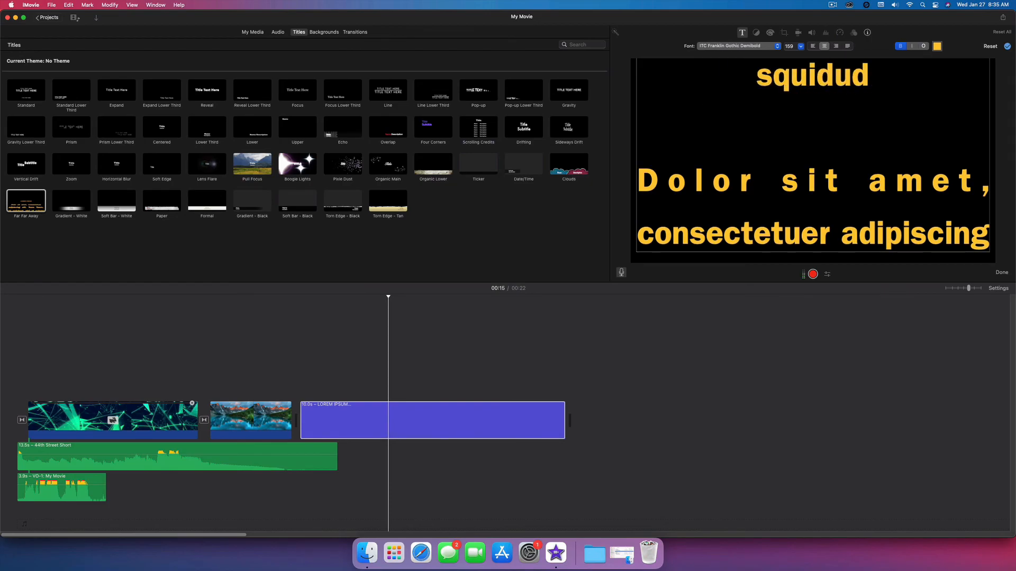
# Step: Examine the remaining placeholder text of the Far Far Away title
pyautogui.click(893, 173)
pyautogui.scroll(-6, 892, 173)
pyautogui.scroll(-3, 891, 206)
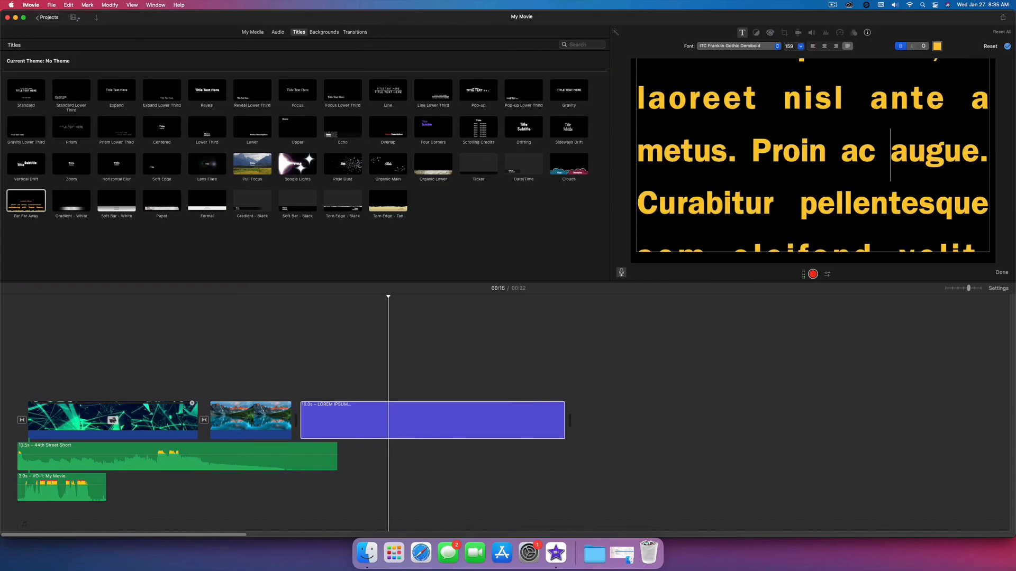
pyautogui.scroll(3, 888, 95)
pyautogui.scroll(-10, 892, 208)
pyautogui.scroll(-6, 893, 207)
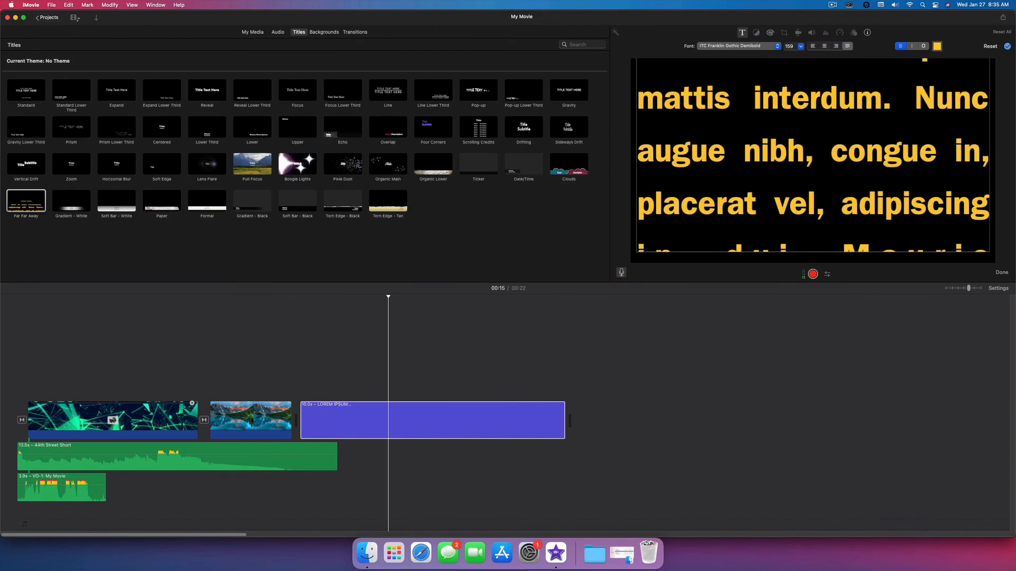
pyautogui.scroll(-2, 900, 208)
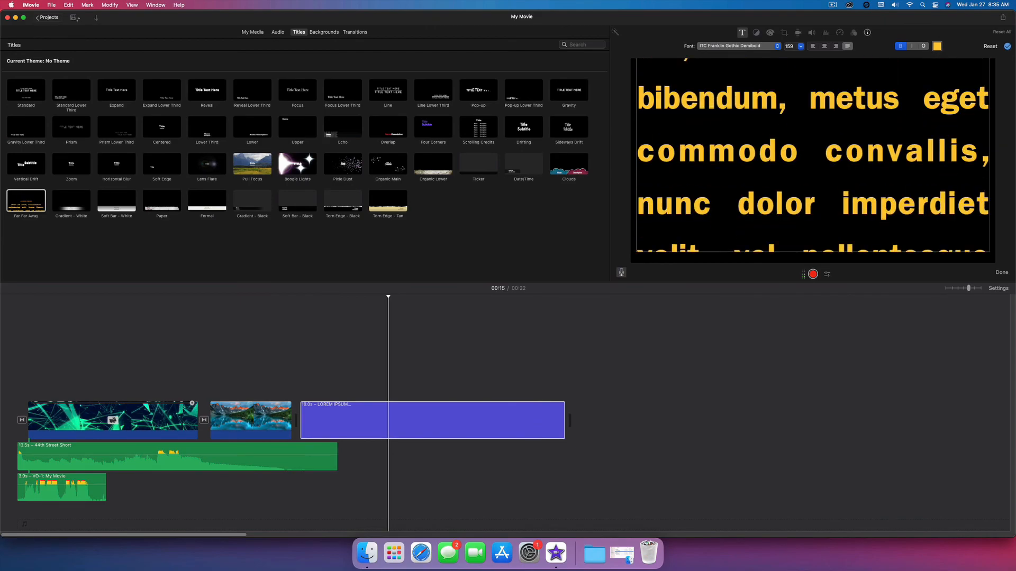
# Step: Replace the Far Far Away title with the Boogie Lights title after the lake photo and preview it
pyautogui.click(368, 420)
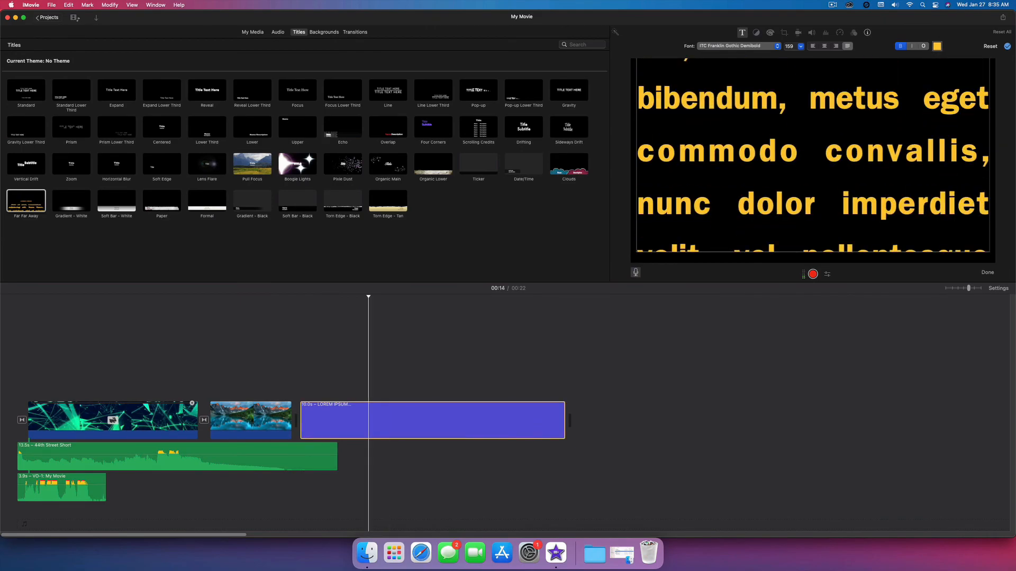
pyautogui.press('Delete')
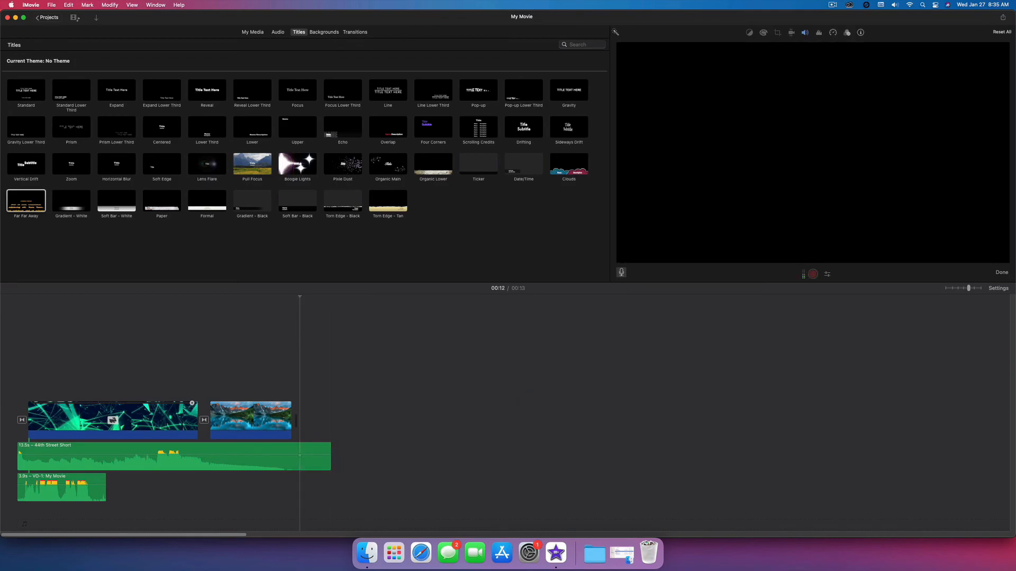
pyautogui.moveTo(298, 164); pyautogui.dragTo(328, 420)
pyautogui.click(277, 371)
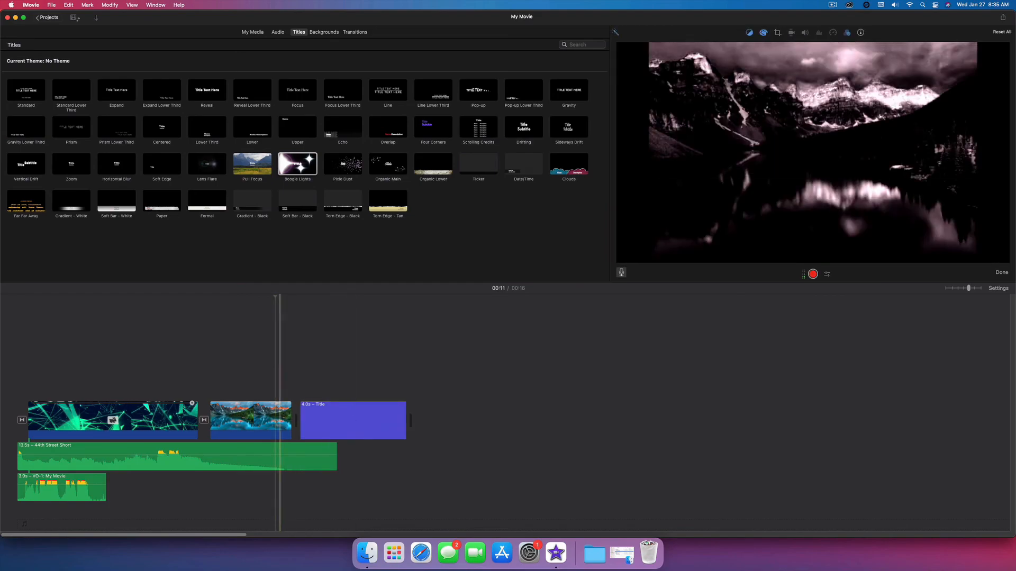
pyautogui.press('space')
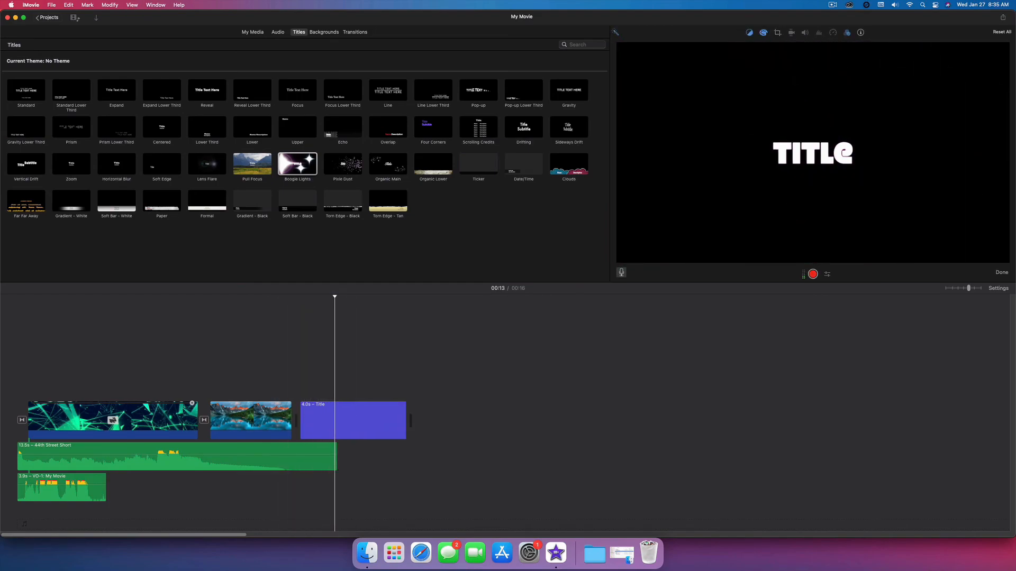
pyautogui.press('space')
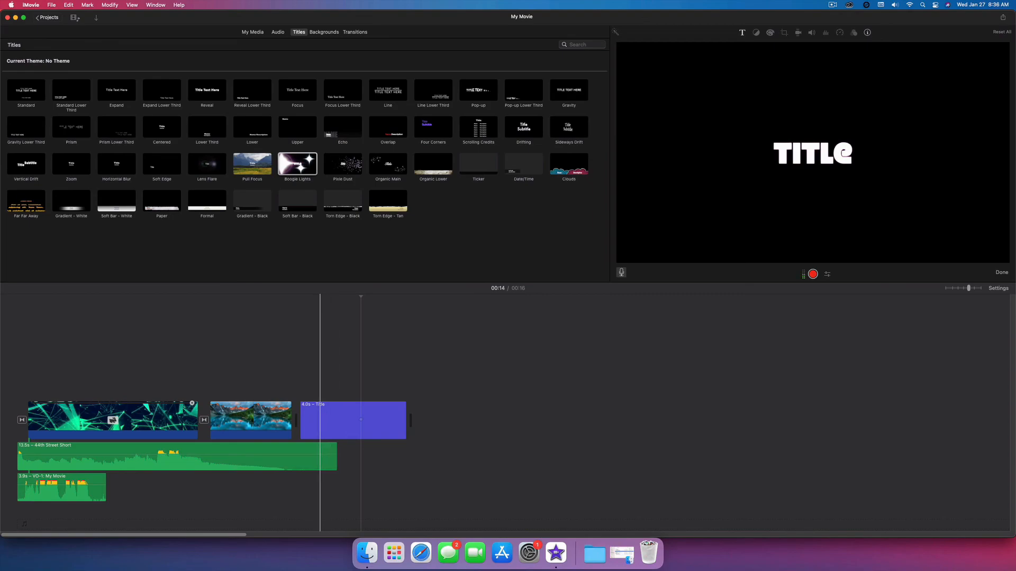
# Step: Move the Boogie Lights title above the lake photo, trim it to the photo's length and play across it
pyautogui.moveTo(321, 421); pyautogui.dragTo(233, 394)
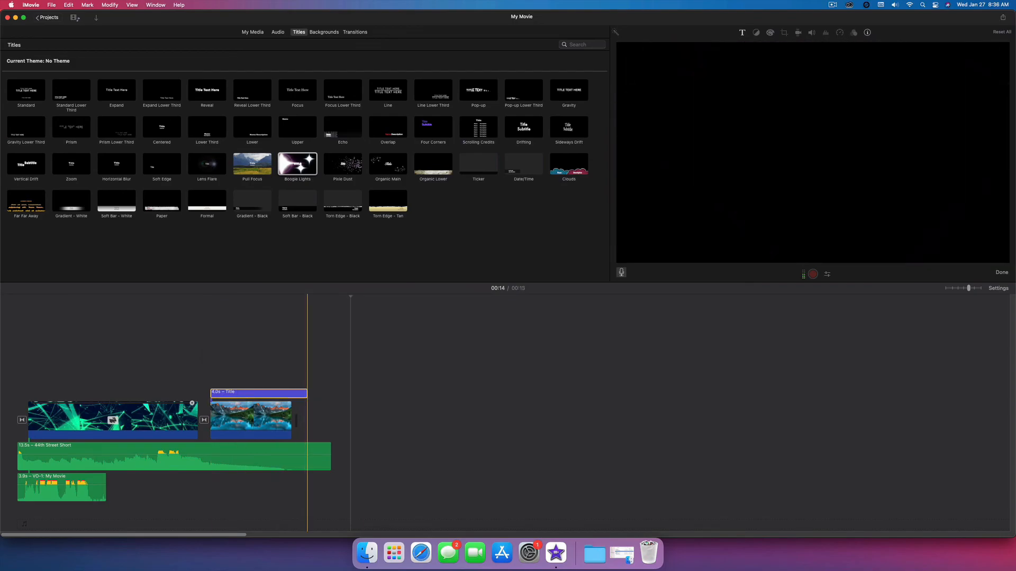
pyautogui.moveTo(307, 393); pyautogui.dragTo(291, 393)
pyautogui.click(155, 359)
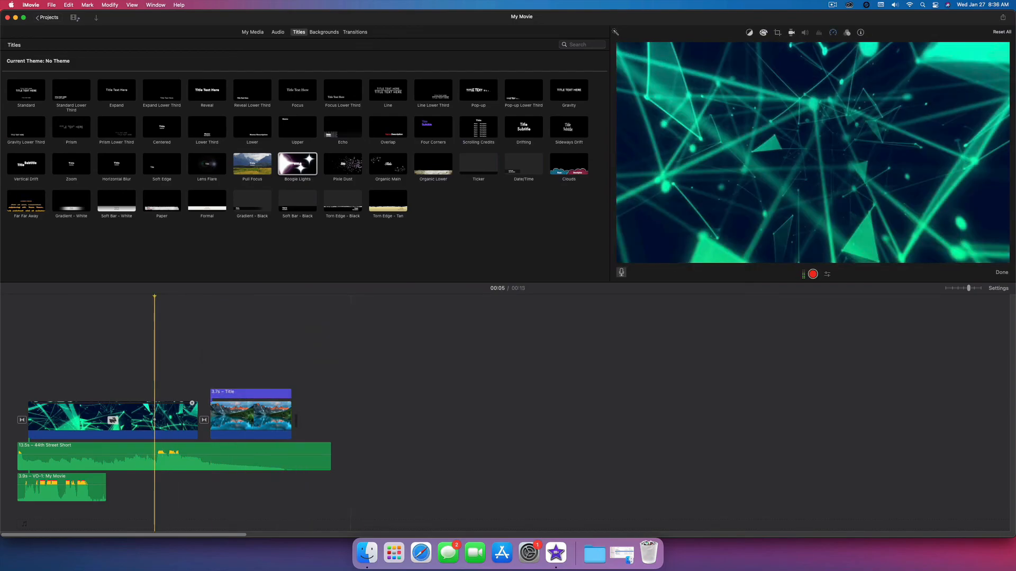
pyautogui.click(180, 358)
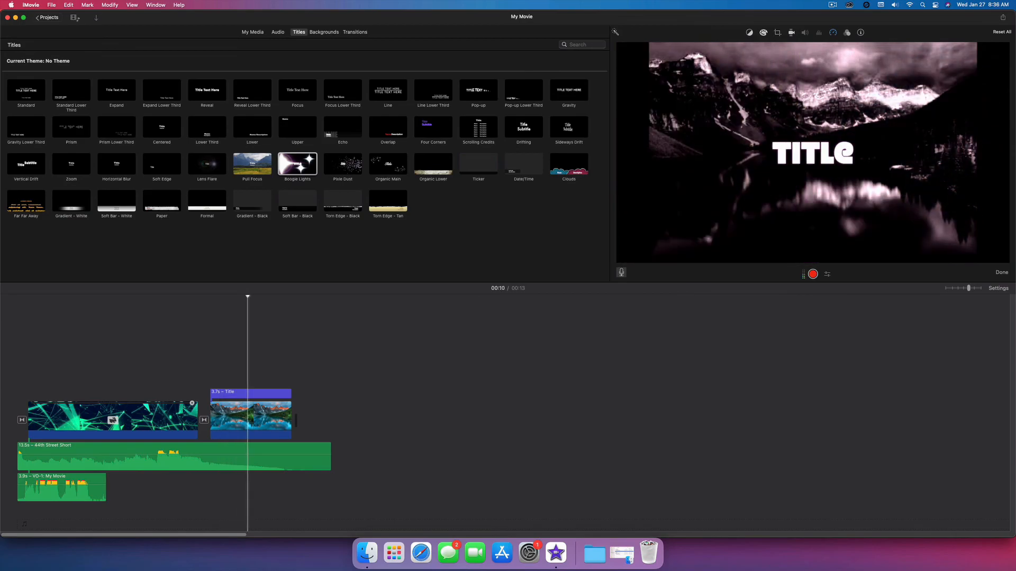
pyautogui.press('space')
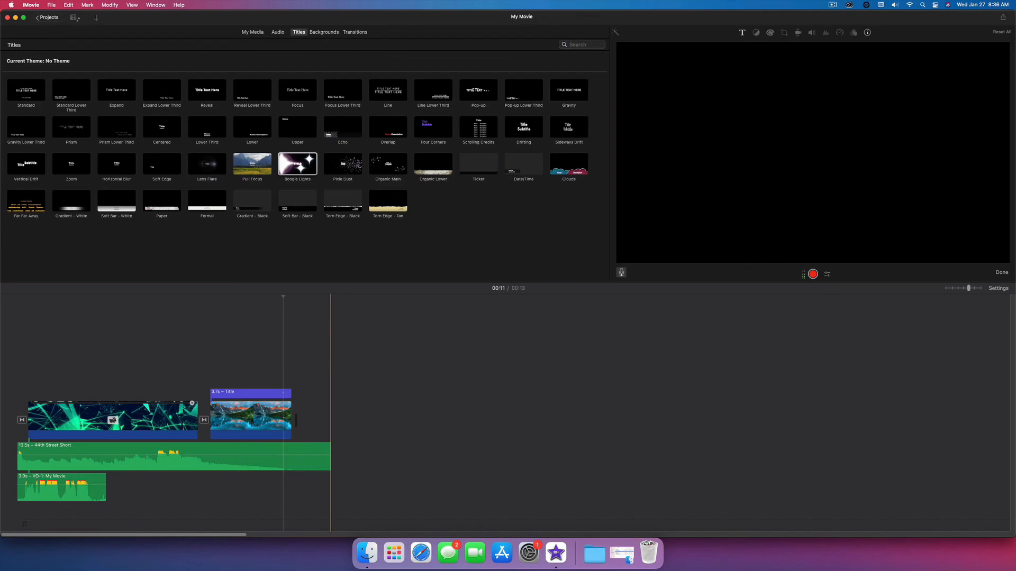
# Step: Add ChannelArtMessy.png from the Downloads folder to the timeline after the lake photo
pyautogui.click(371, 551)
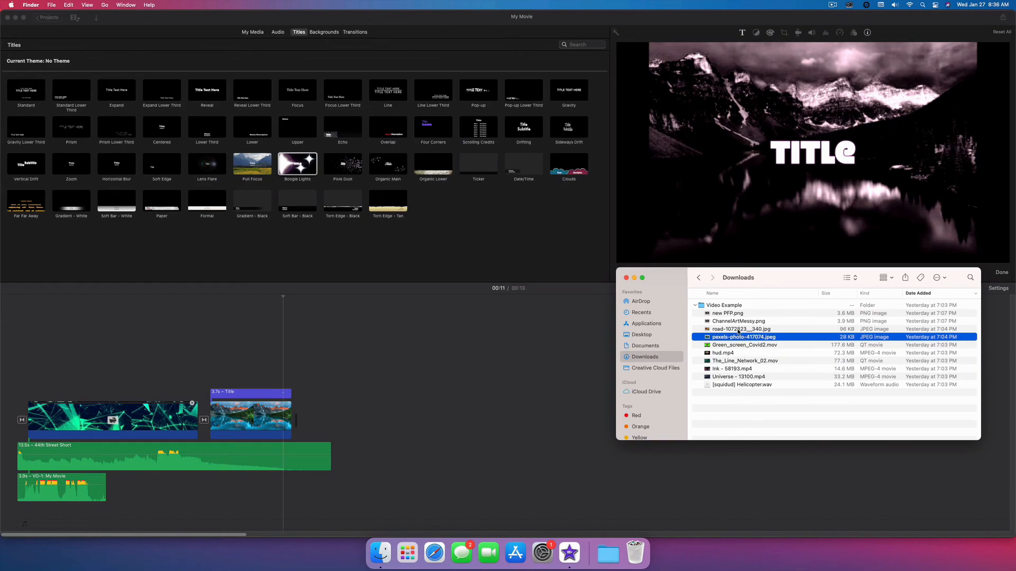
pyautogui.click(715, 330)
pyautogui.click(714, 322)
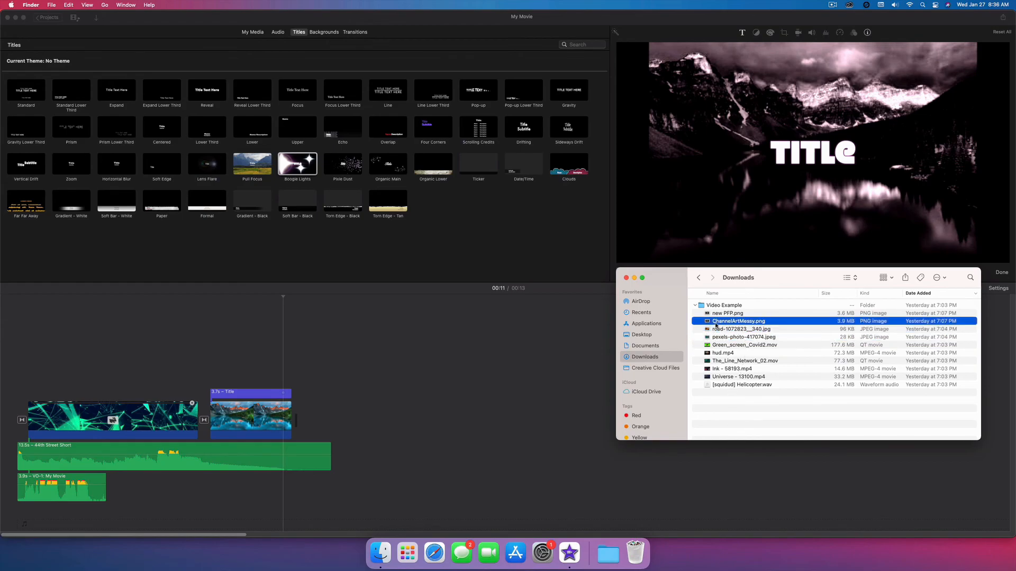
pyautogui.moveTo(715, 325); pyautogui.dragTo(328, 416)
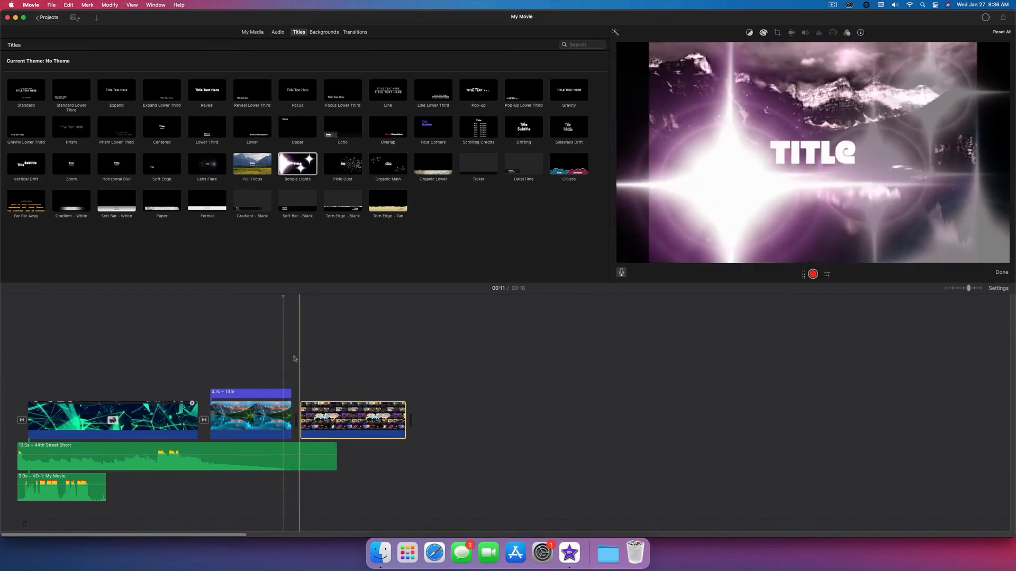
# Step: Set the crop style of the channel art image to Fit
pyautogui.click(317, 363)
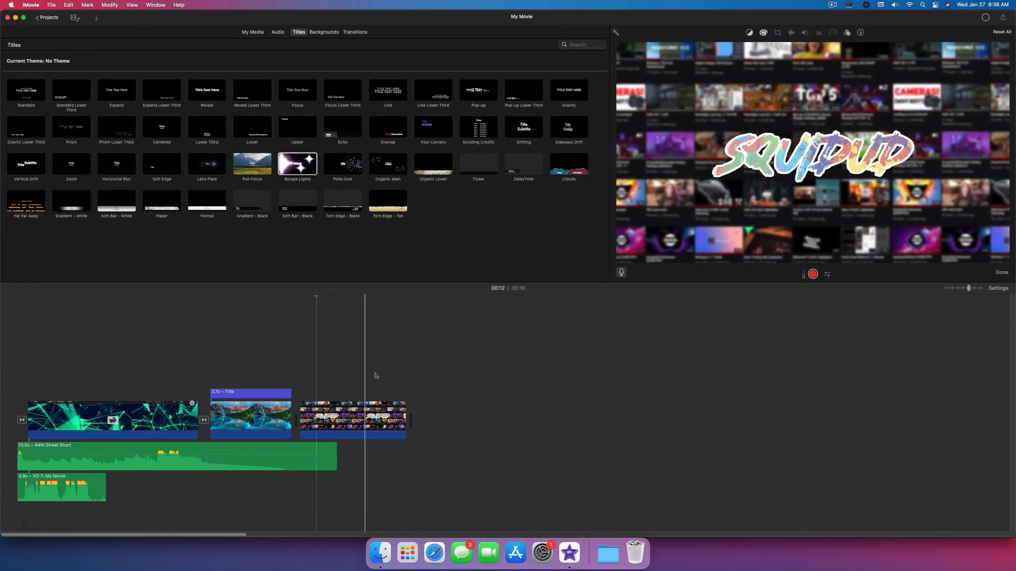
pyautogui.click(348, 420)
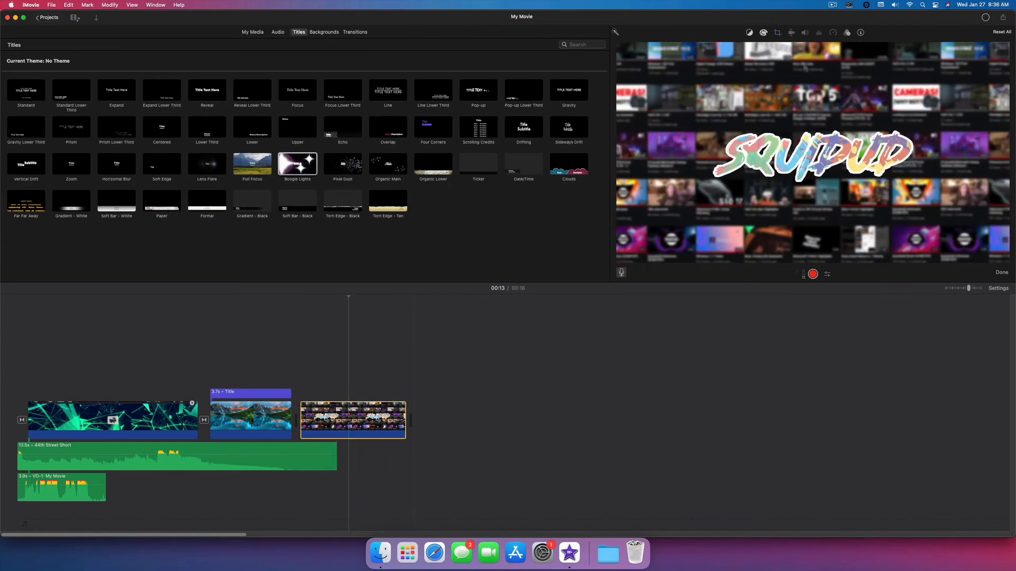
pyautogui.click(777, 33)
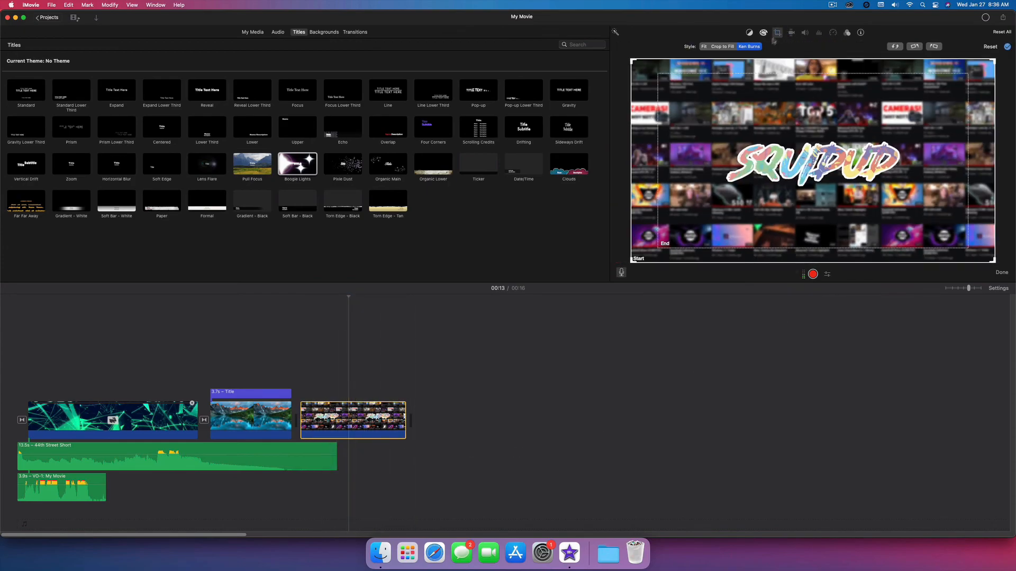
pyautogui.click(705, 46)
pyautogui.click(781, 33)
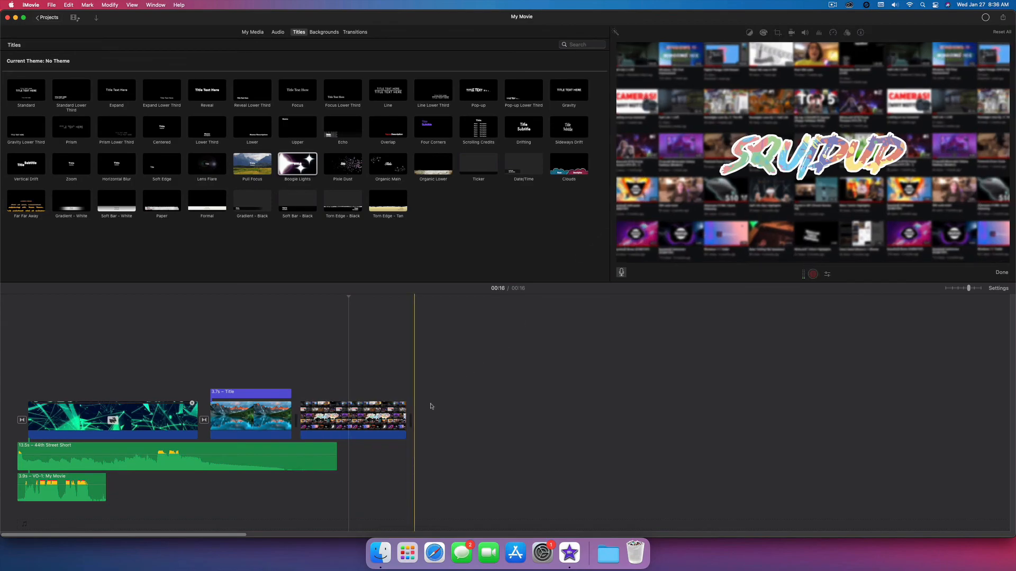
# Step: Move the channel art image above the video clip, extend it to the clip's full length and play the overlap
pyautogui.click(320, 421)
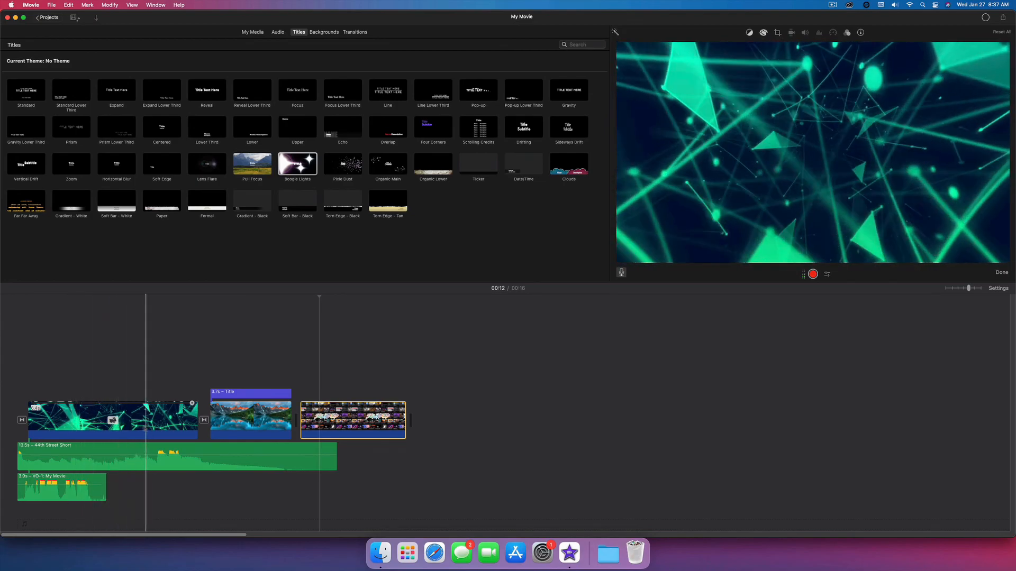
pyautogui.moveTo(333, 410); pyautogui.dragTo(61, 373)
pyautogui.moveTo(135, 383); pyautogui.dragTo(209, 385)
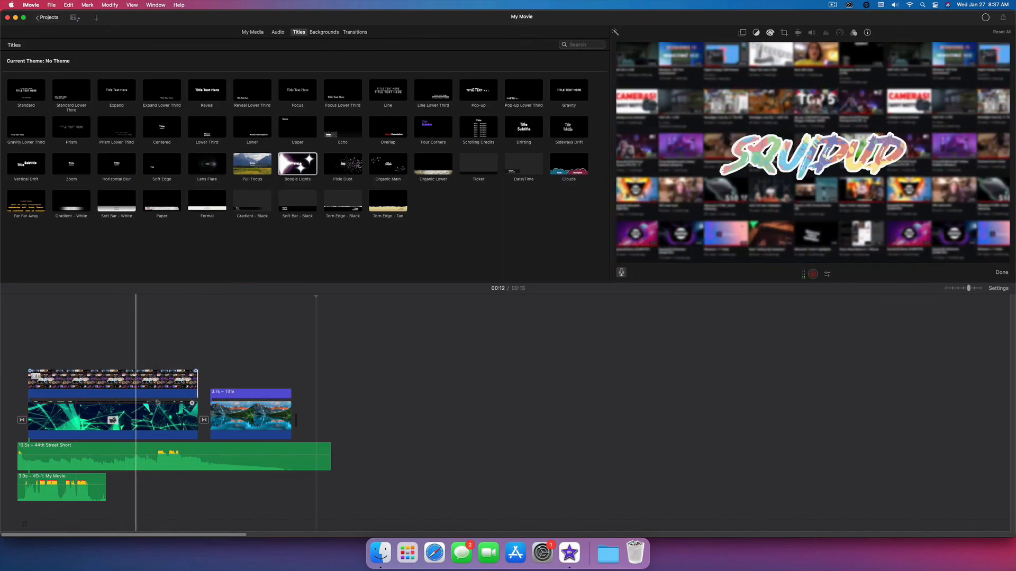
pyautogui.click(76, 382)
pyautogui.click(3, 358)
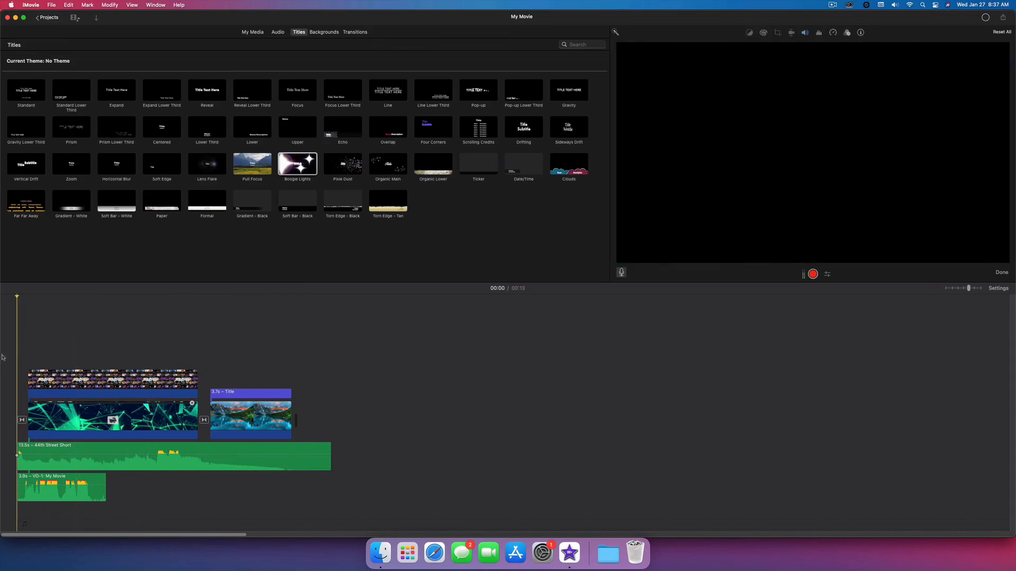
pyautogui.press('space')
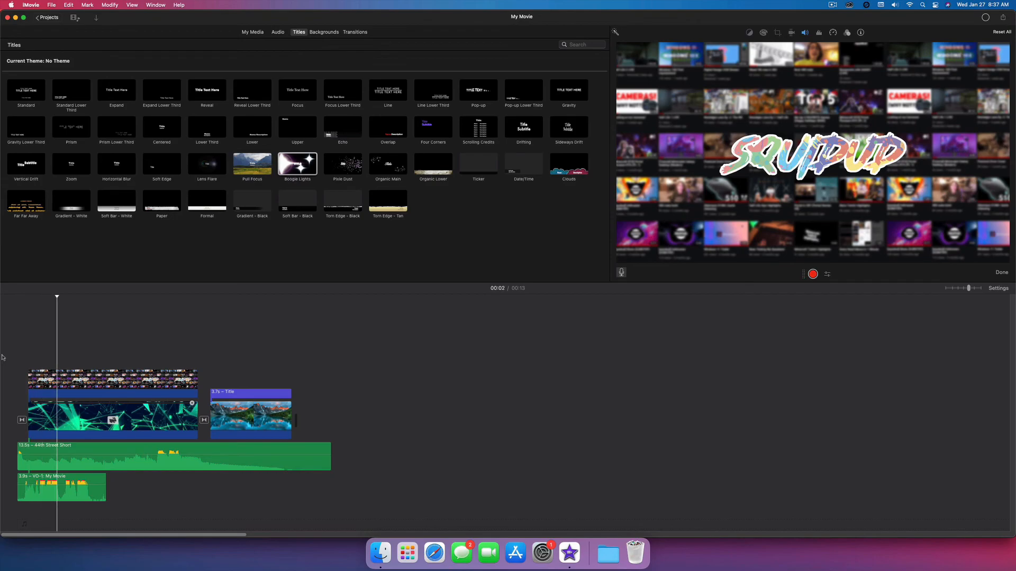
pyautogui.press('space')
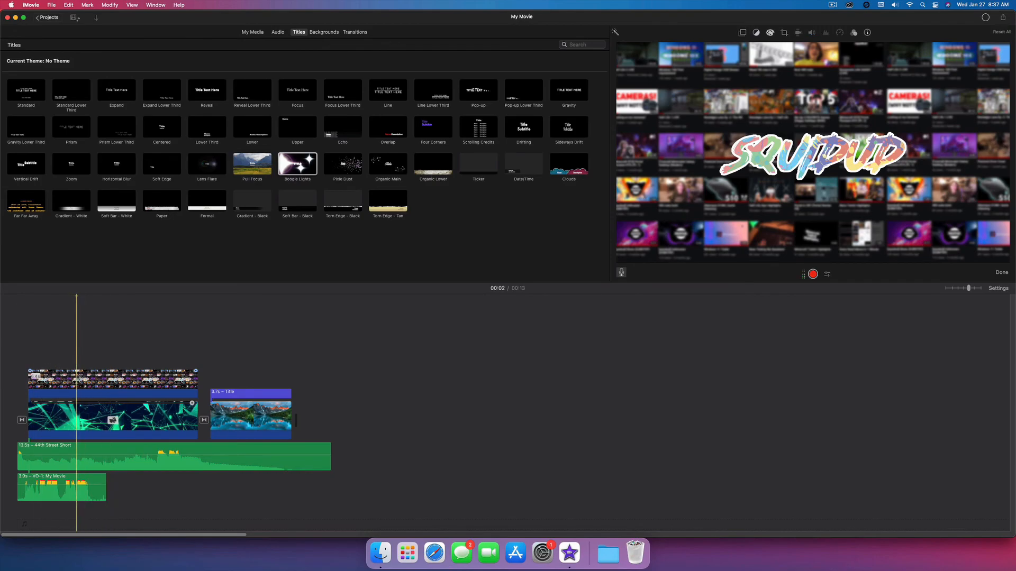
# Step: Open the channel art image's video overlay settings and try a 2-second fade before resetting the fade to 0
pyautogui.click(77, 374)
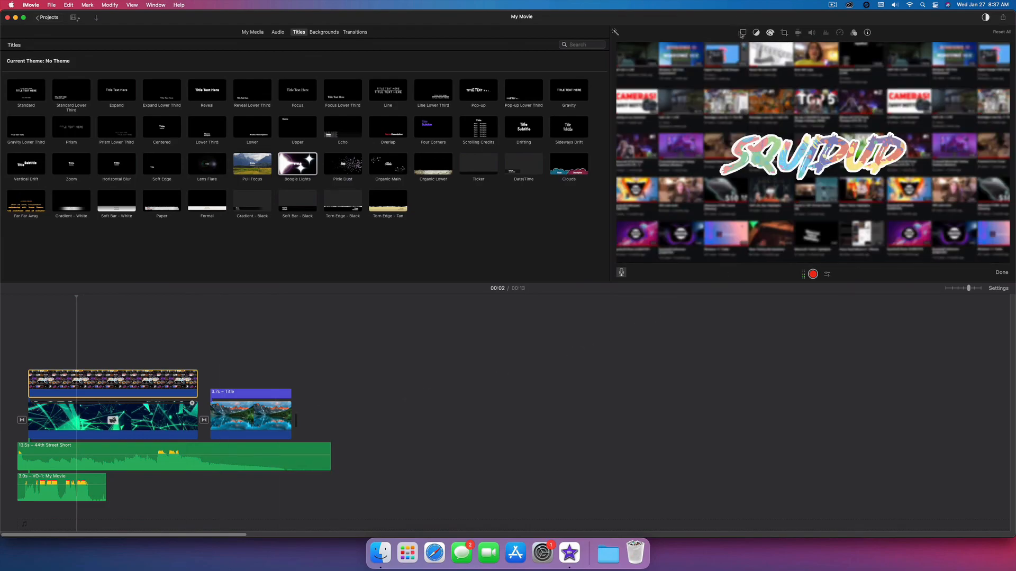
pyautogui.click(743, 33)
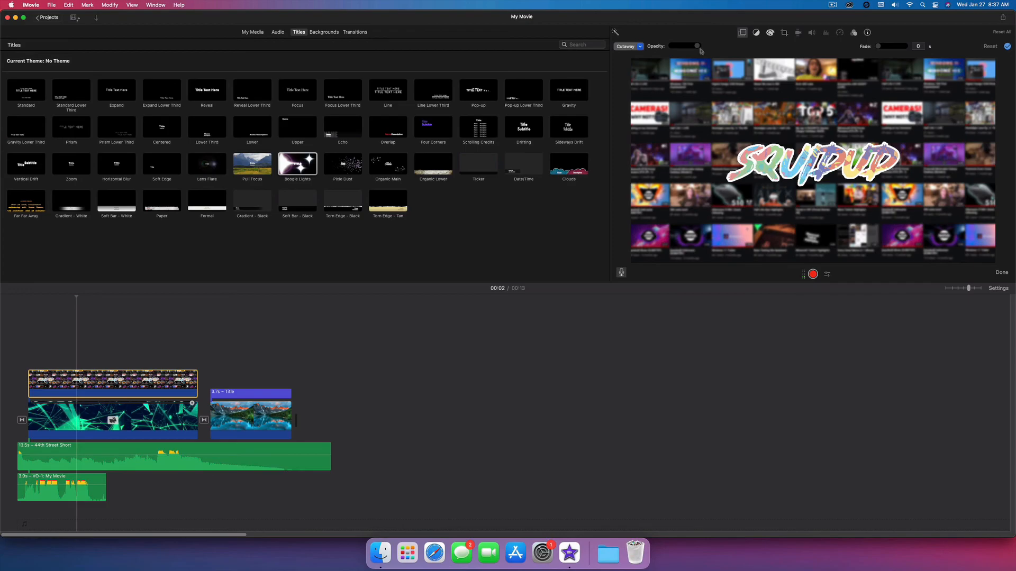
pyautogui.moveTo(698, 49)
pyautogui.mouseDown()
pyautogui.moveTo(669, 47)
pyautogui.moveTo(720, 50)
pyautogui.moveTo(655, 53)
pyautogui.moveTo(712, 56)
pyautogui.mouseUp()
pyautogui.moveTo(878, 46); pyautogui.dragTo(967, 55)
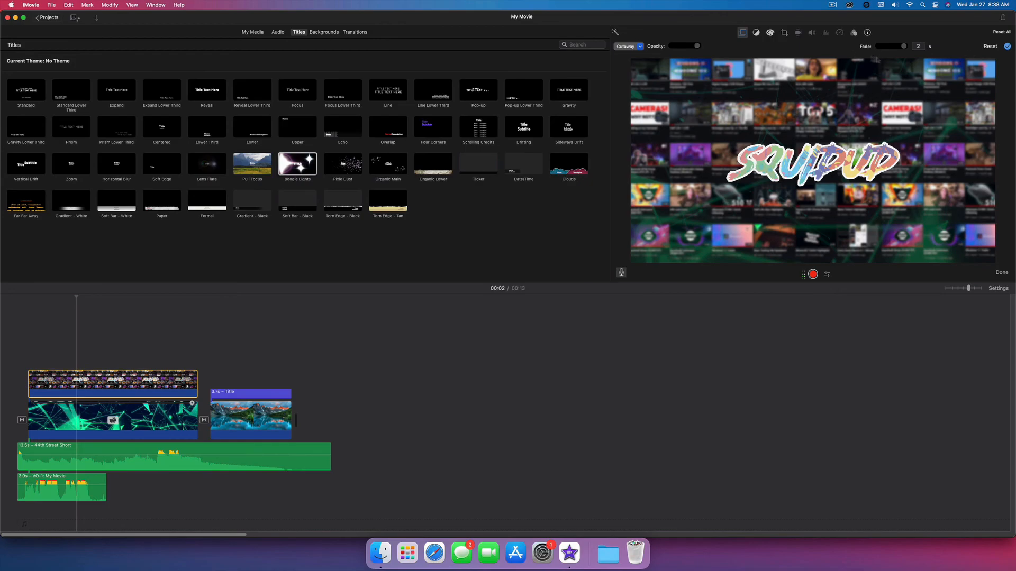
pyautogui.moveTo(904, 48); pyautogui.dragTo(875, 51)
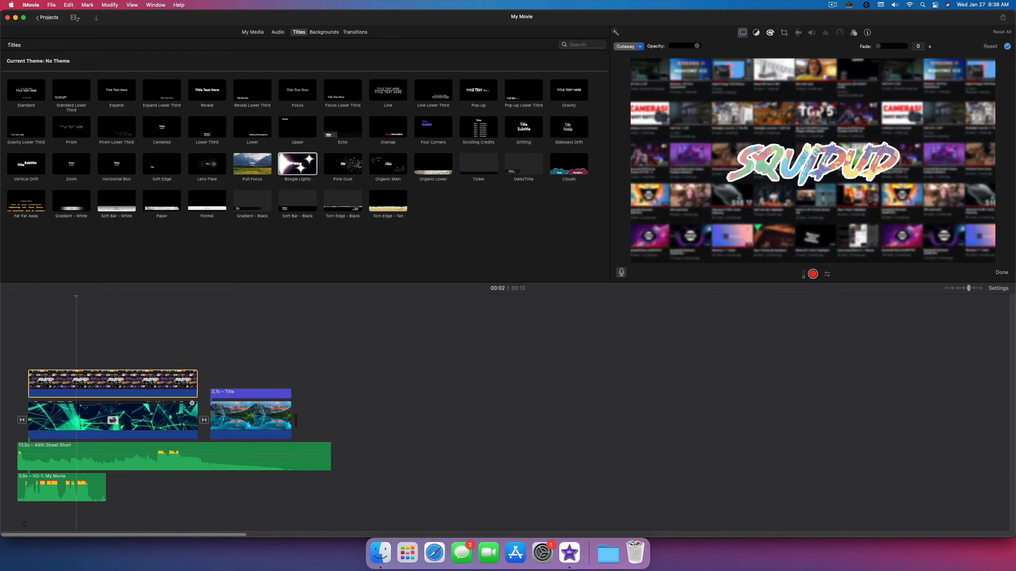
# Step: Switch the channel art overlay to Split Screen with its position set to Top
pyautogui.click(641, 47)
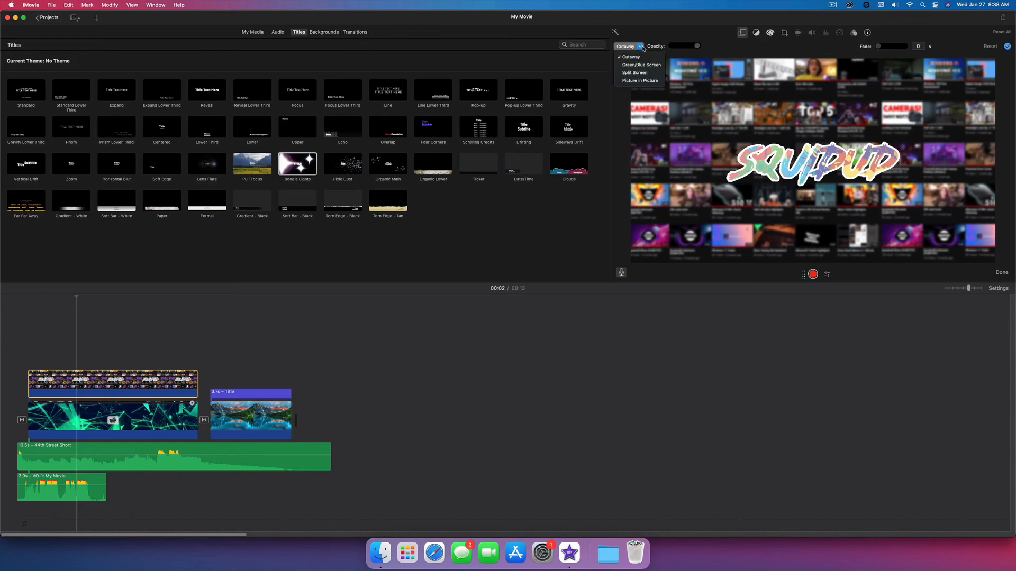
pyautogui.click(643, 74)
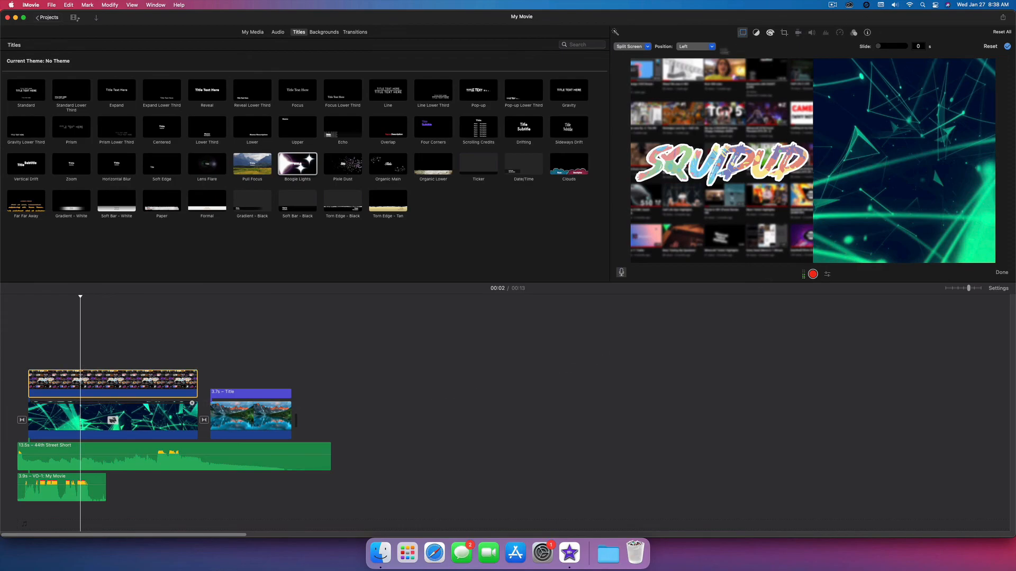
pyautogui.click(709, 49)
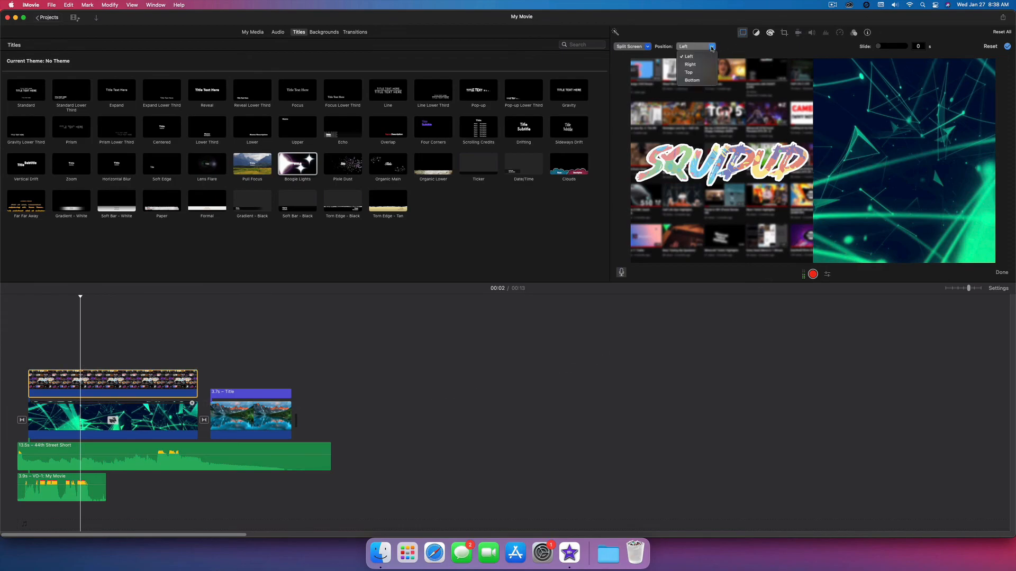
pyautogui.click(690, 73)
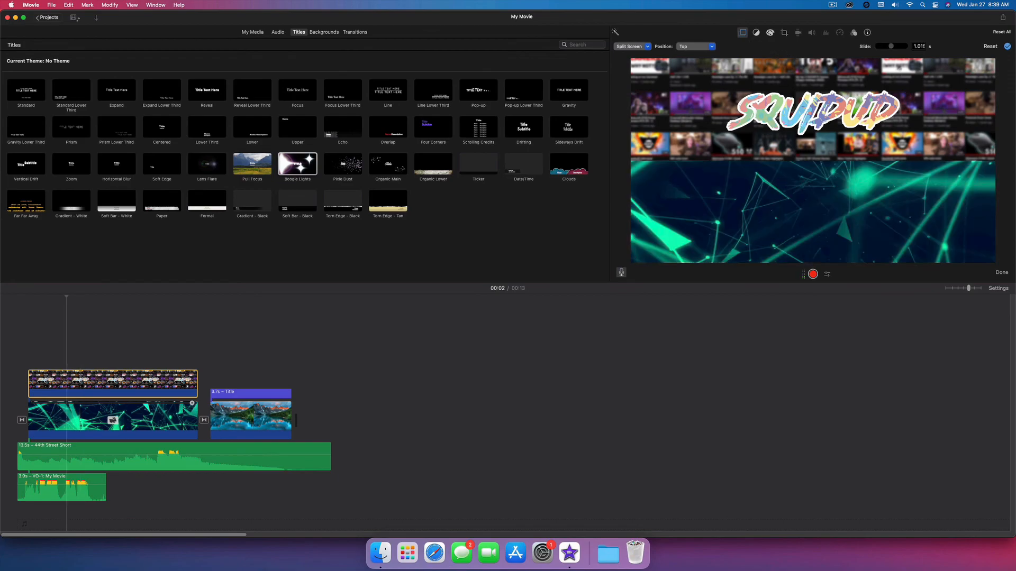
# Step: Set the split-screen slide duration to 1 second and play the movie from near the start
pyautogui.moveTo(892, 47); pyautogui.dragTo(876, 49)
pyautogui.moveTo(880, 48); pyautogui.dragTo(889, 49)
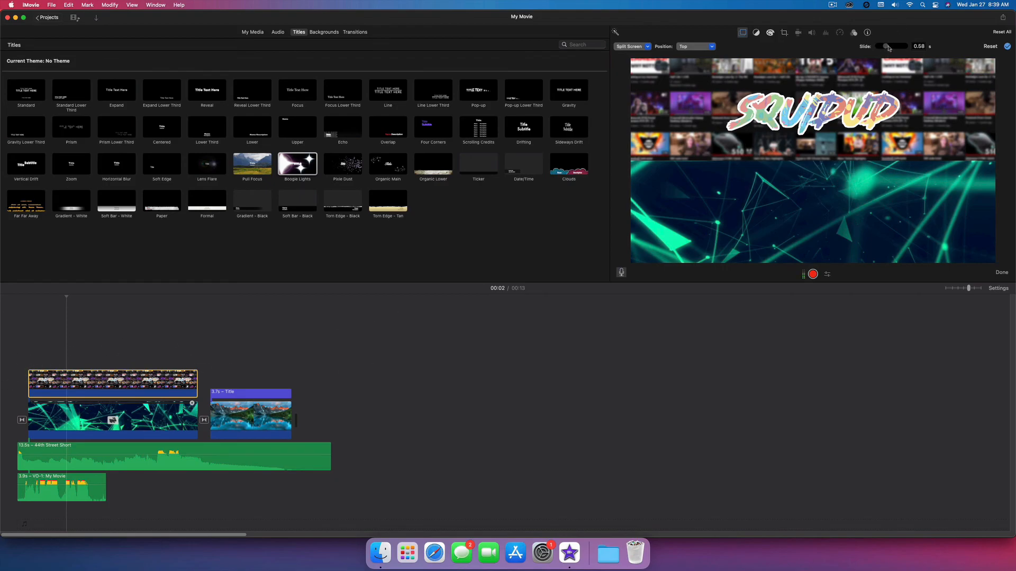
pyautogui.doubleClick(918, 47)
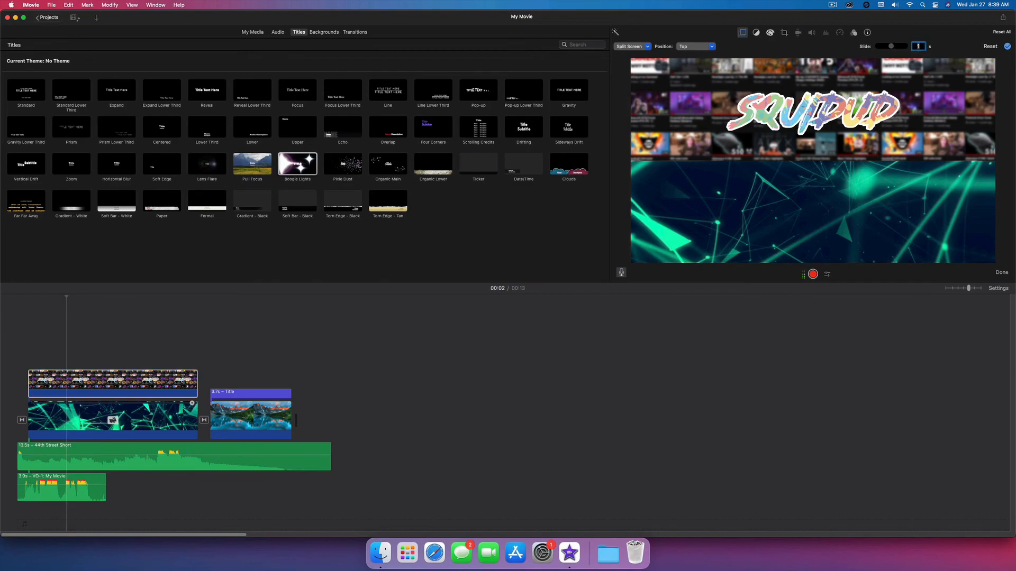
pyautogui.click(34, 339)
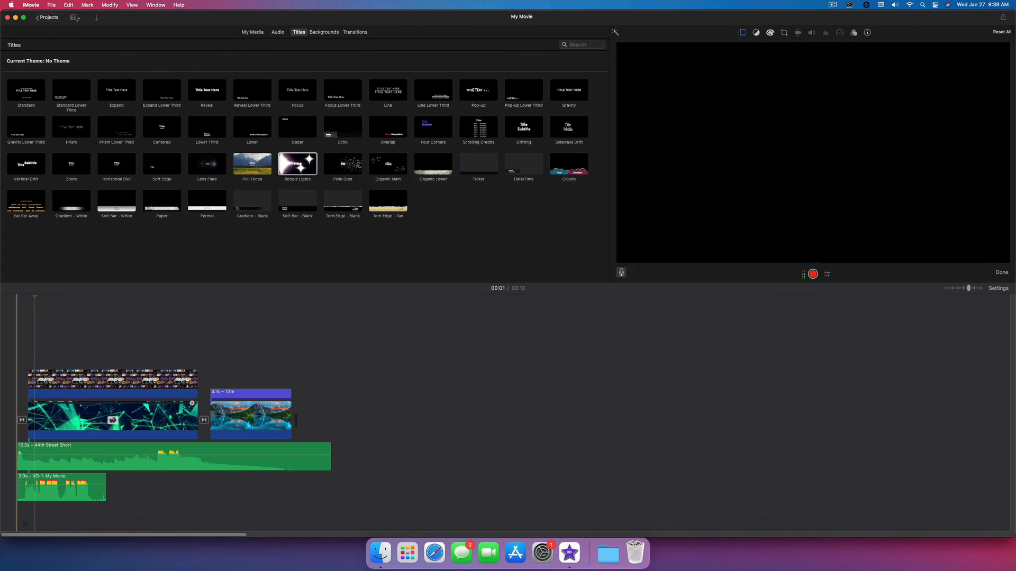
pyautogui.press('space')
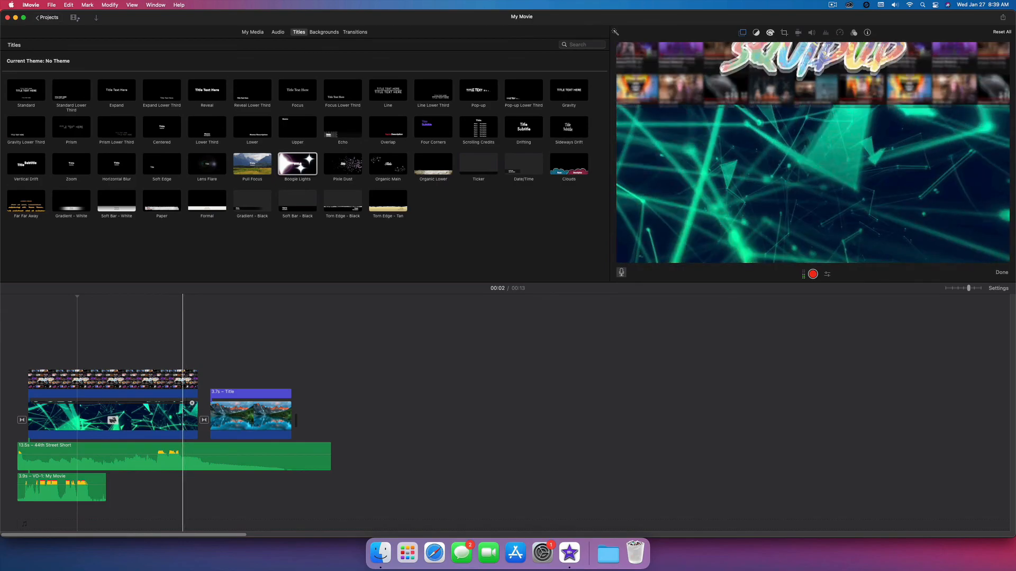
# Step: Change the channel art overlay to Picture in Picture, enlarge it to about half the frame width and place it near the centre
pyautogui.click(91, 383)
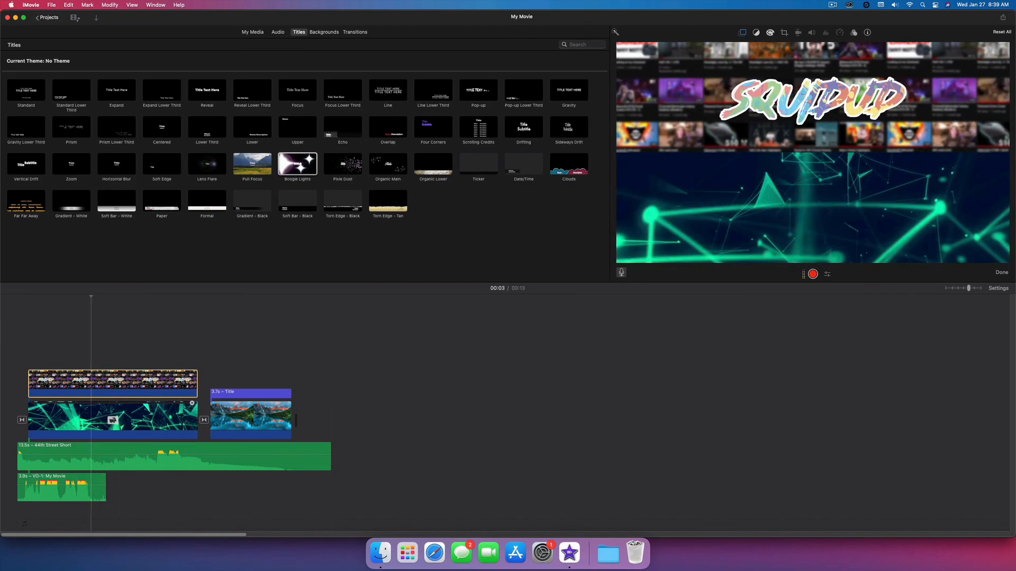
pyautogui.click(630, 46)
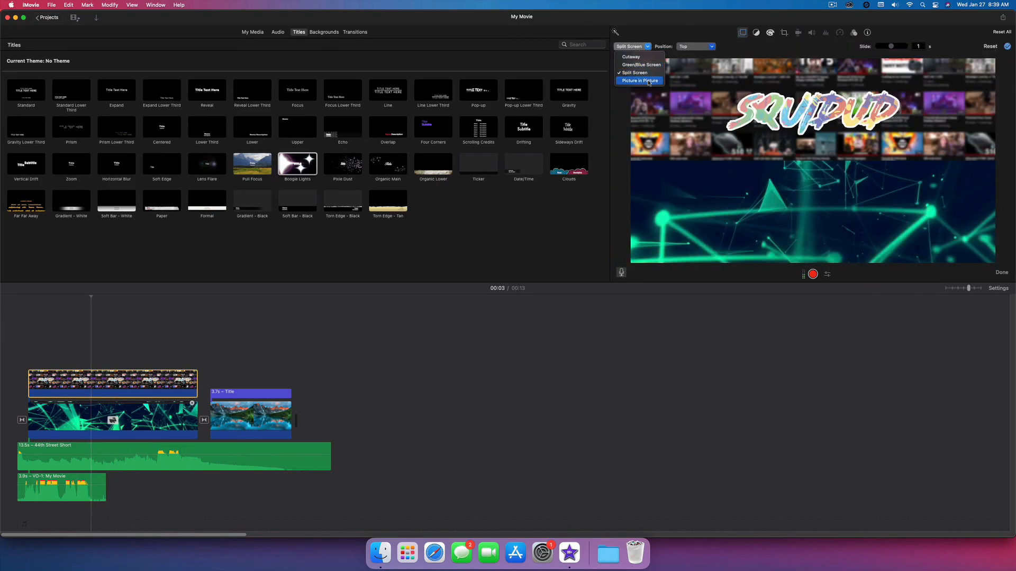
pyautogui.click(640, 81)
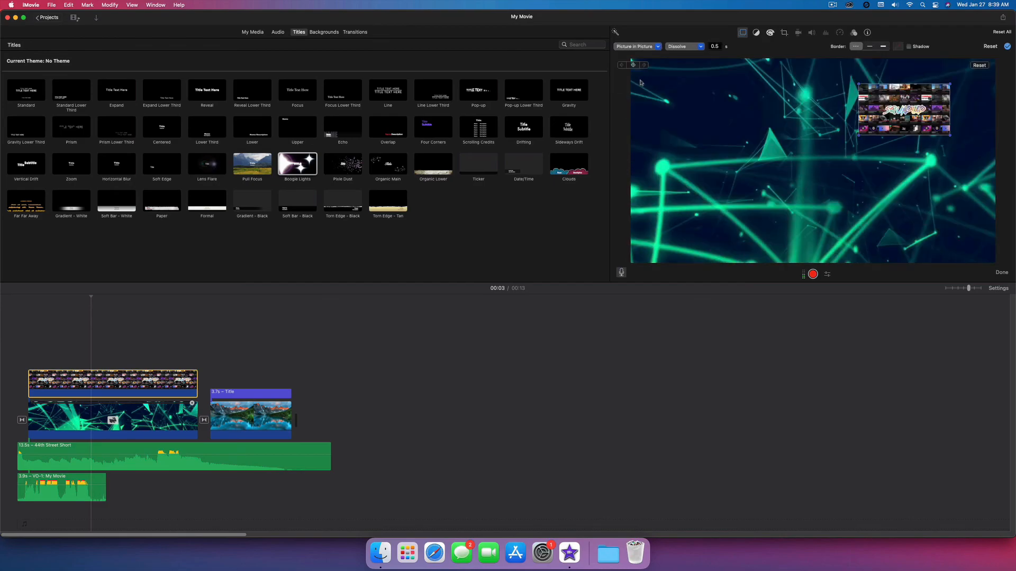
pyautogui.moveTo(904, 109); pyautogui.dragTo(801, 160)
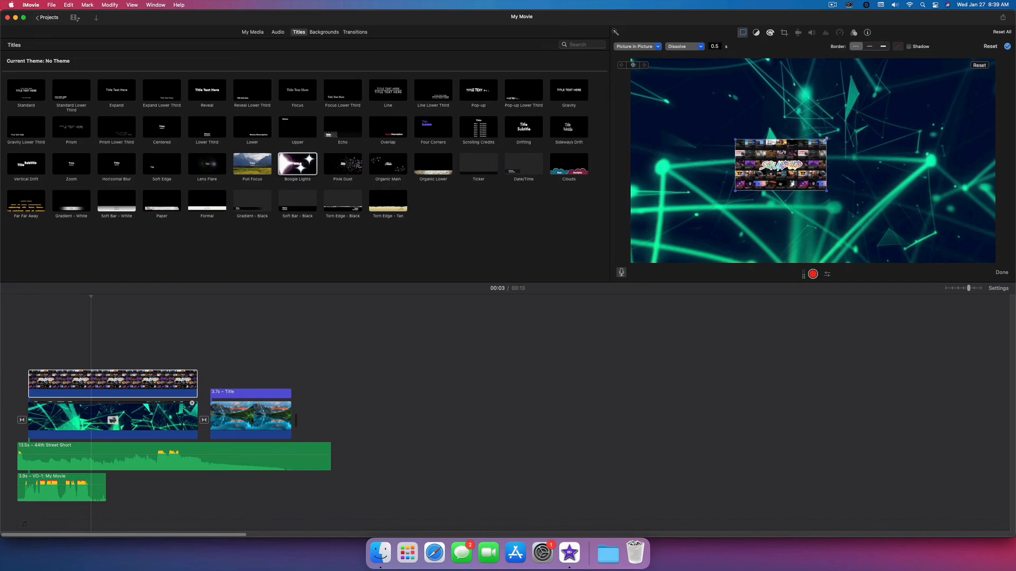
pyautogui.moveTo(826, 140); pyautogui.dragTo(933, 79)
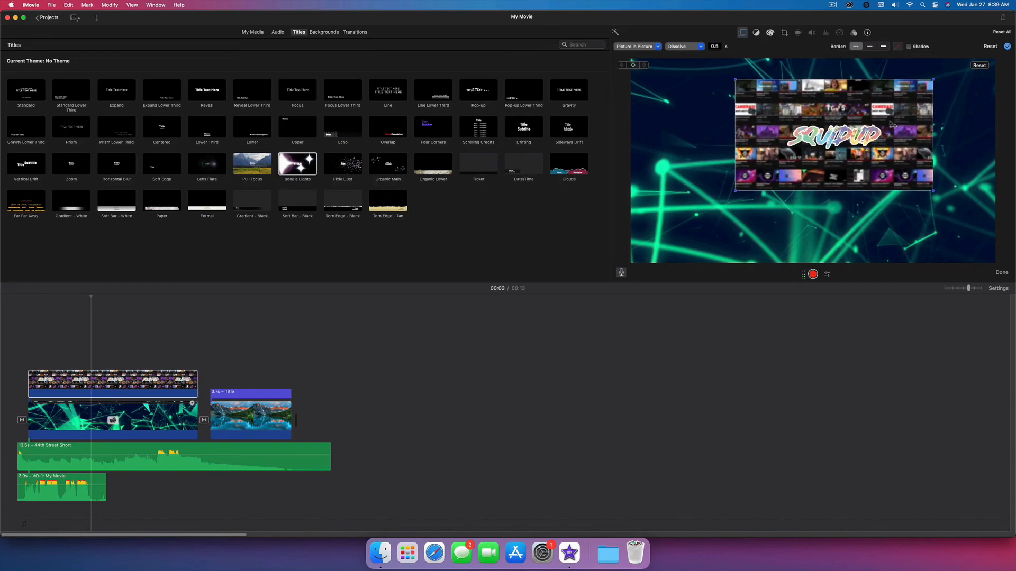
pyautogui.moveTo(883, 131); pyautogui.dragTo(861, 155)
pyautogui.moveTo(794, 142)
pyautogui.mouseDown()
pyautogui.moveTo(771, 177)
pyautogui.moveTo(824, 144)
pyautogui.moveTo(806, 159)
pyautogui.moveTo(816, 155)
pyautogui.moveTo(792, 149)
pyautogui.mouseUp()
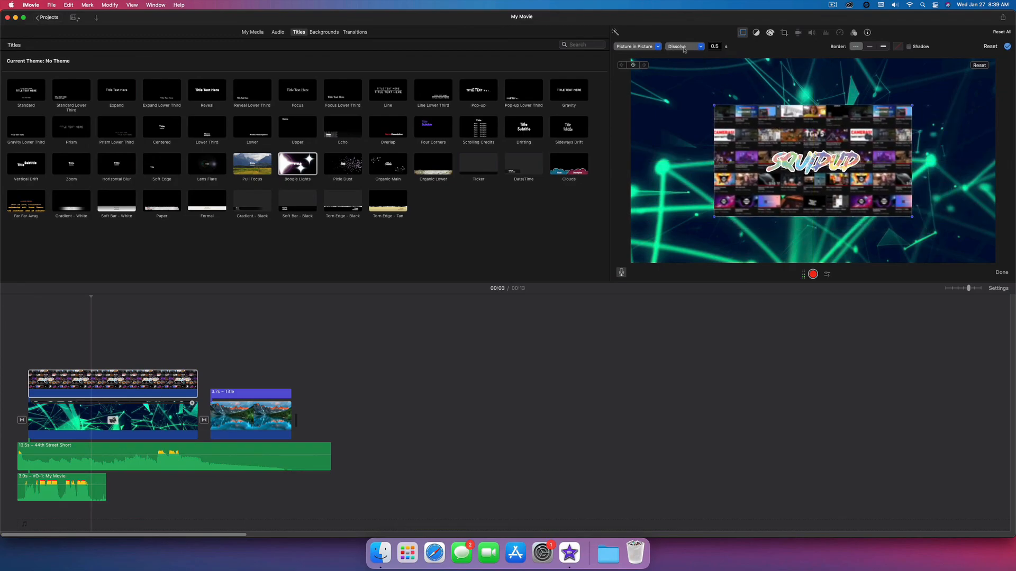
# Step: Set the picture-in-picture transition to Zoom with a duration of 1 second and turn on the shadow
pyautogui.click(684, 47)
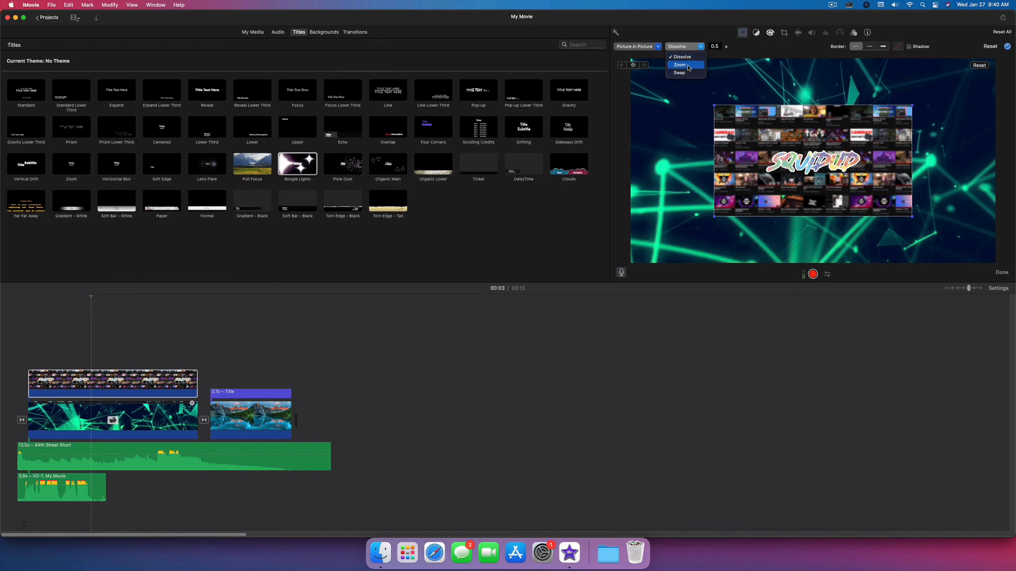
pyautogui.click(688, 65)
pyautogui.click(715, 47)
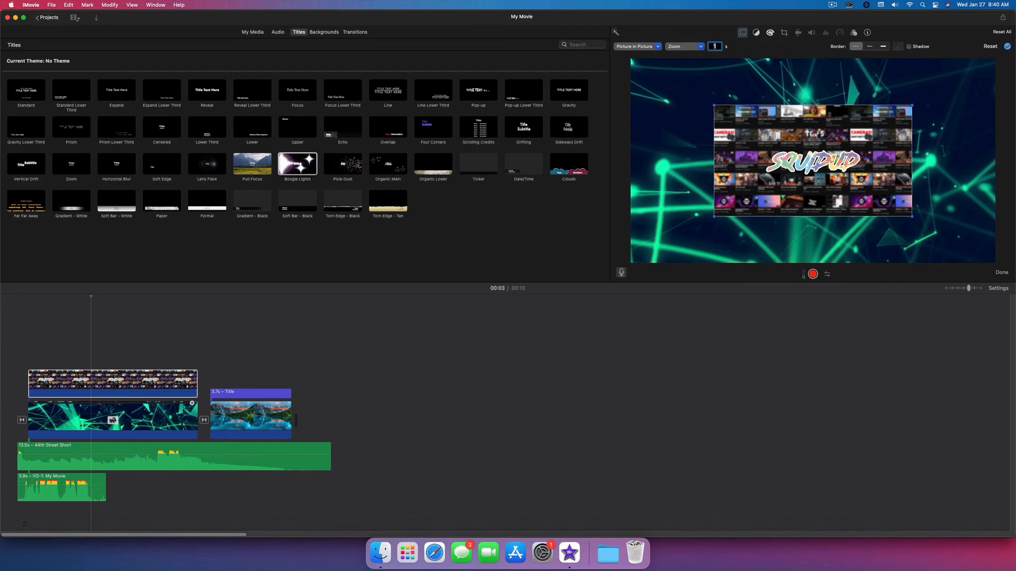
pyautogui.write('1')
pyautogui.press('Return')
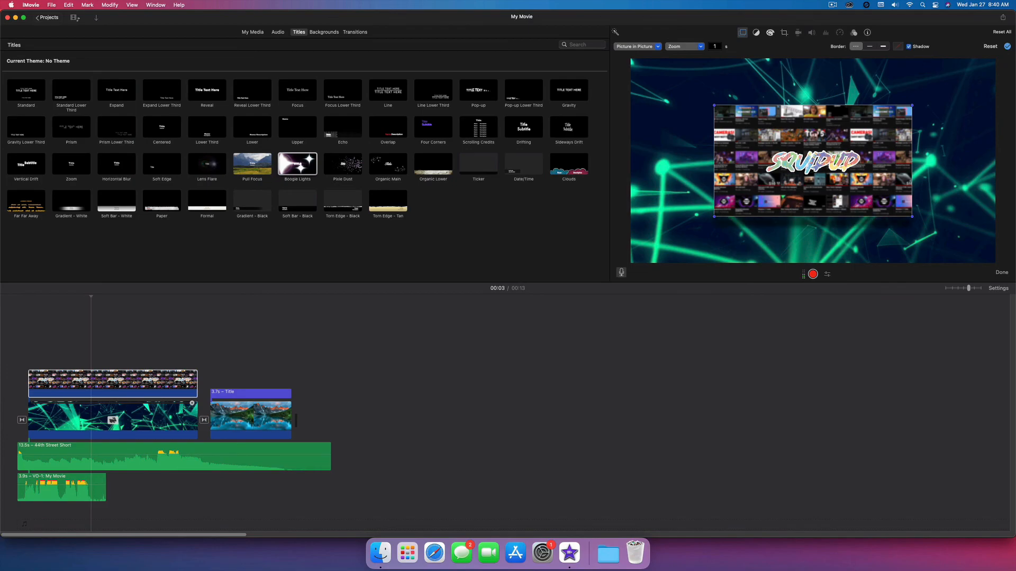
# Step: Nudge the picture-in-picture image slightly up and to the left, and play the movie from the beginning
pyautogui.moveTo(813, 160); pyautogui.dragTo(802, 149)
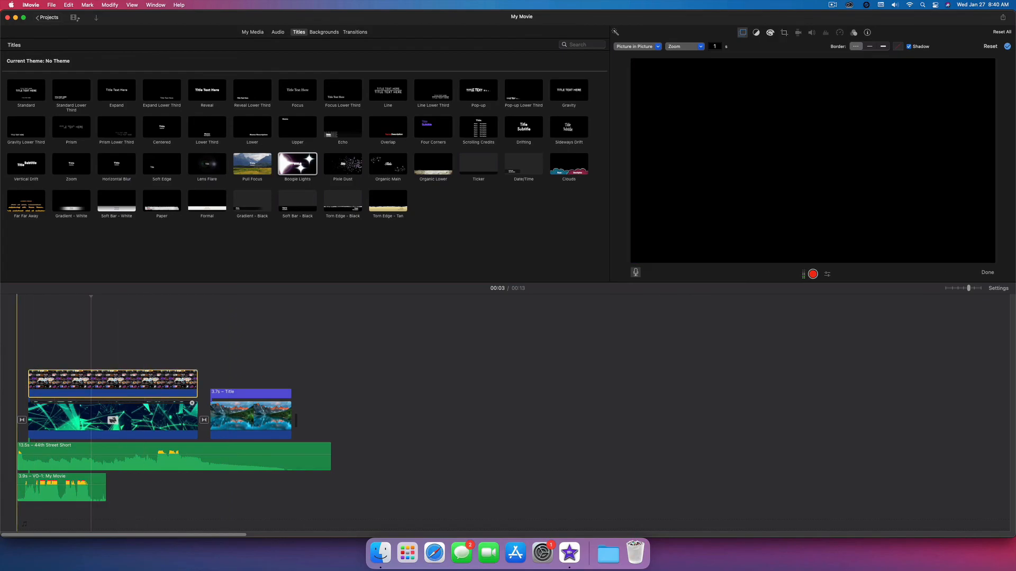
pyautogui.click(17, 344)
pyautogui.press('space')
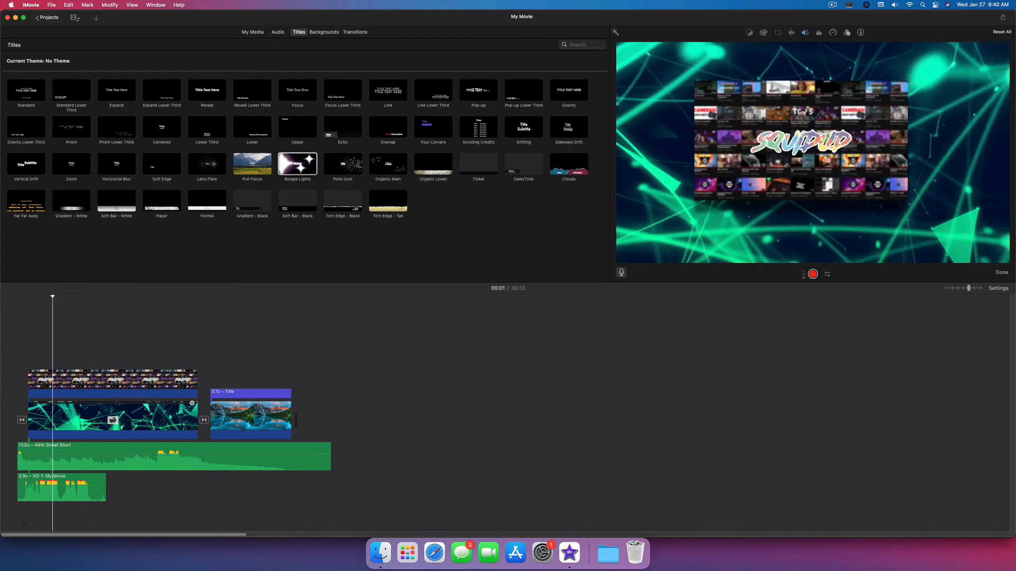
pyautogui.press('space')
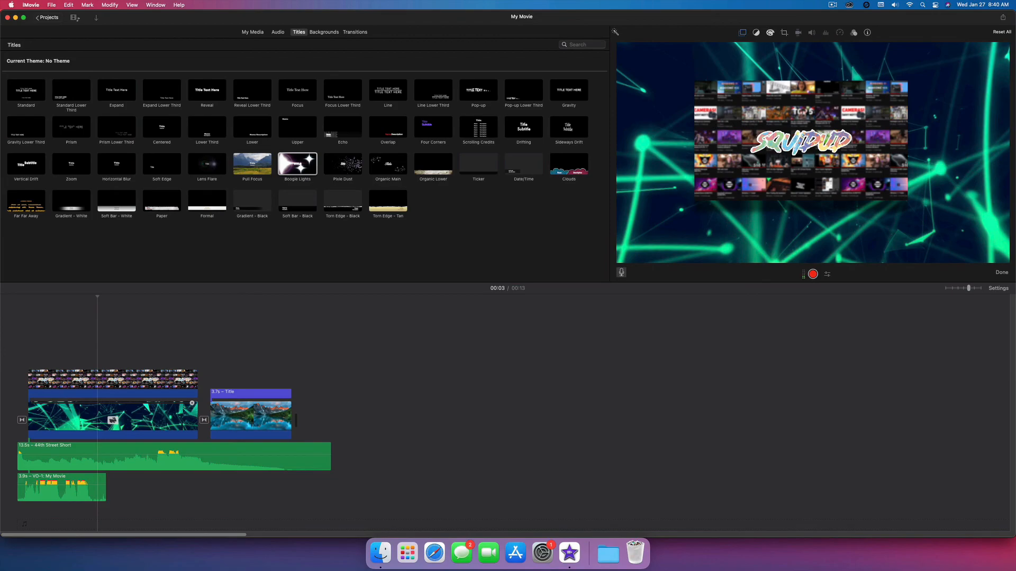
# Step: Try Green_screen_Covid2.mov from the Downloads folder after the lake photo, and delete the clip again
pyautogui.click(380, 553)
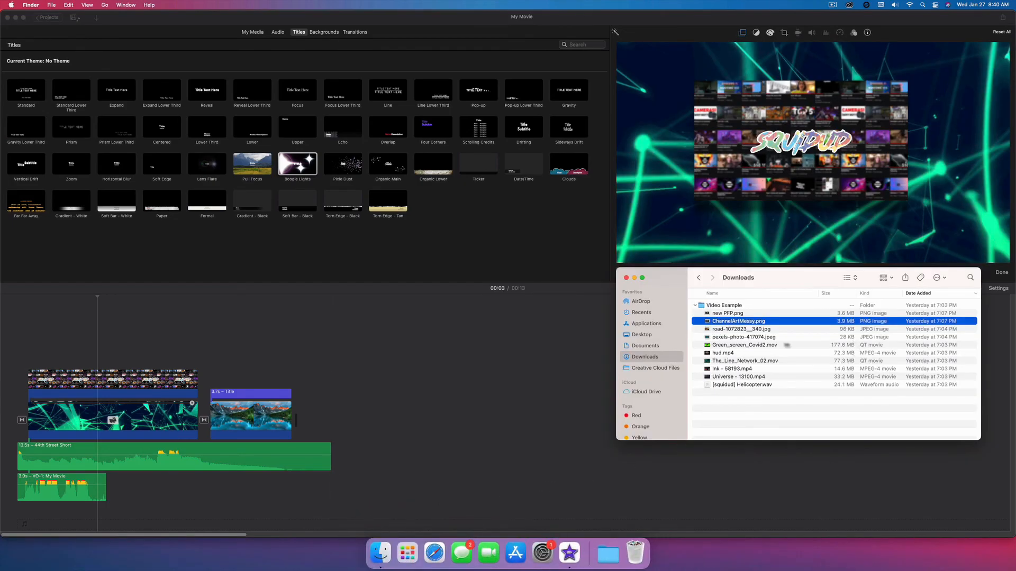
pyautogui.click(715, 346)
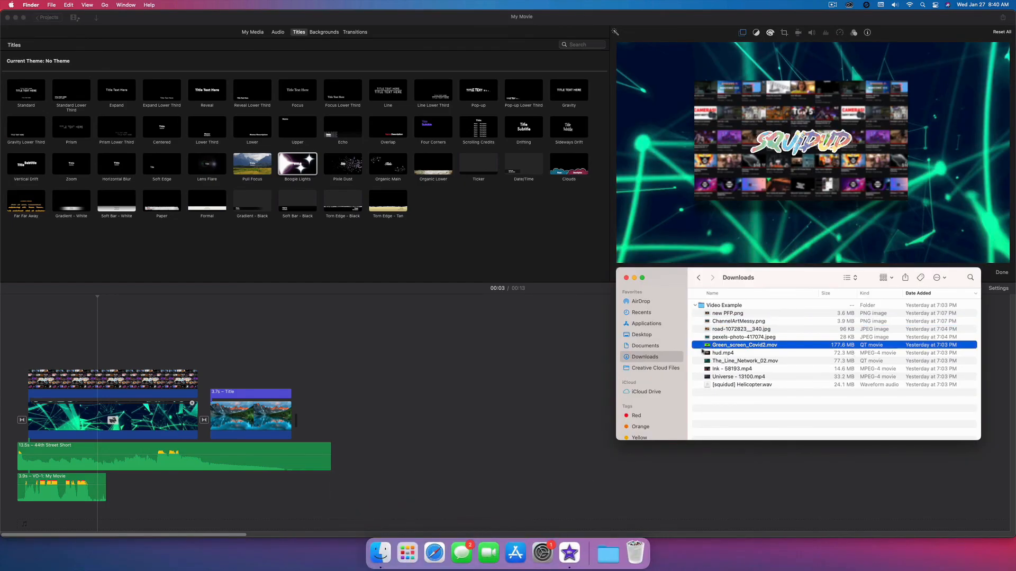
pyautogui.moveTo(709, 349); pyautogui.dragTo(365, 404)
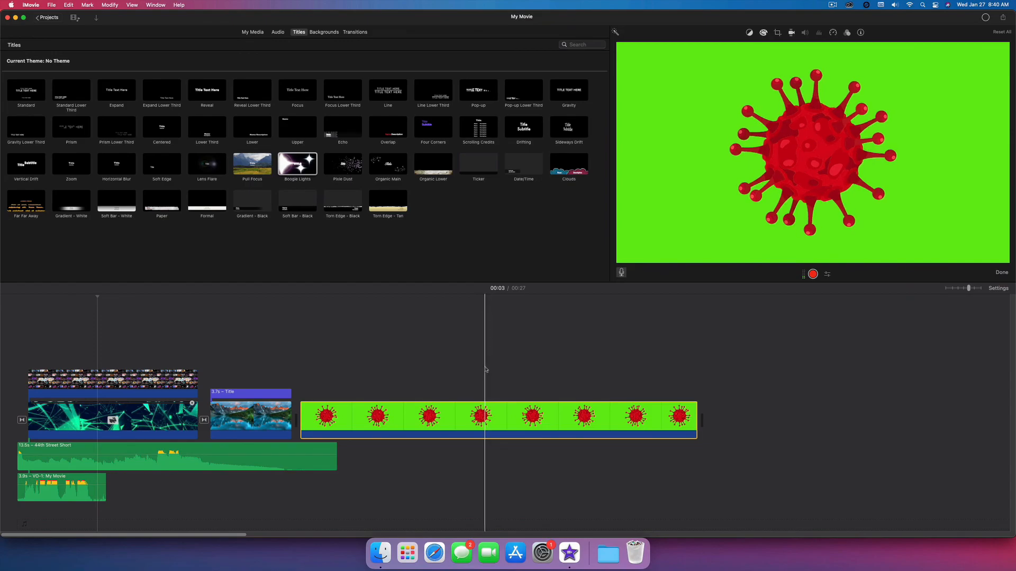
pyautogui.click(393, 369)
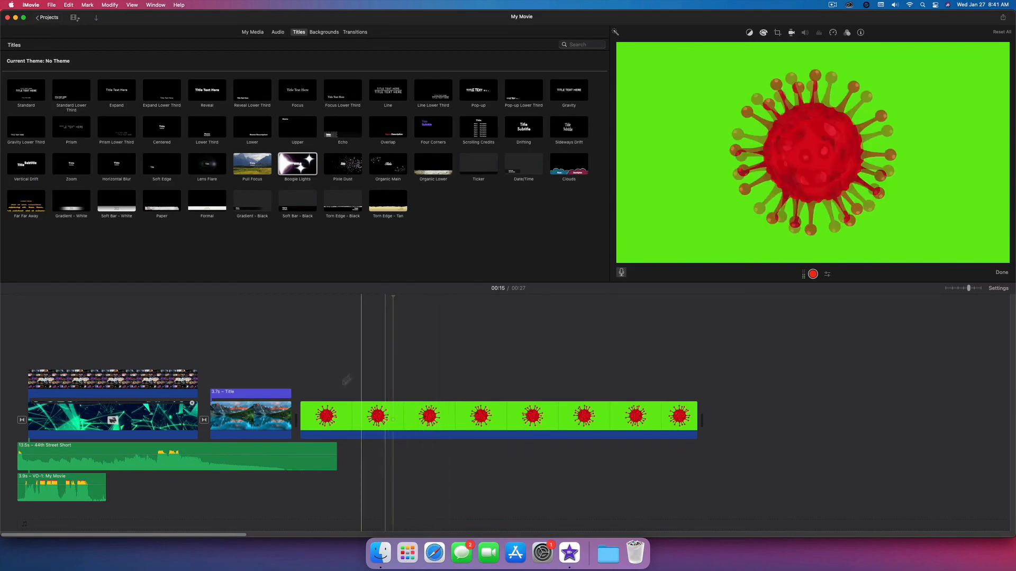
pyautogui.click(343, 414)
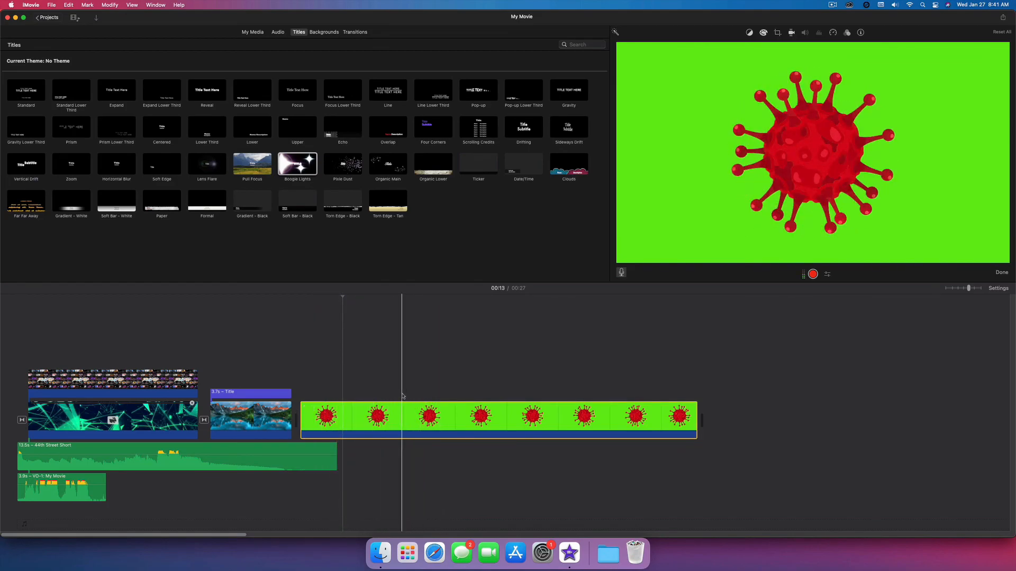
pyautogui.press('Delete')
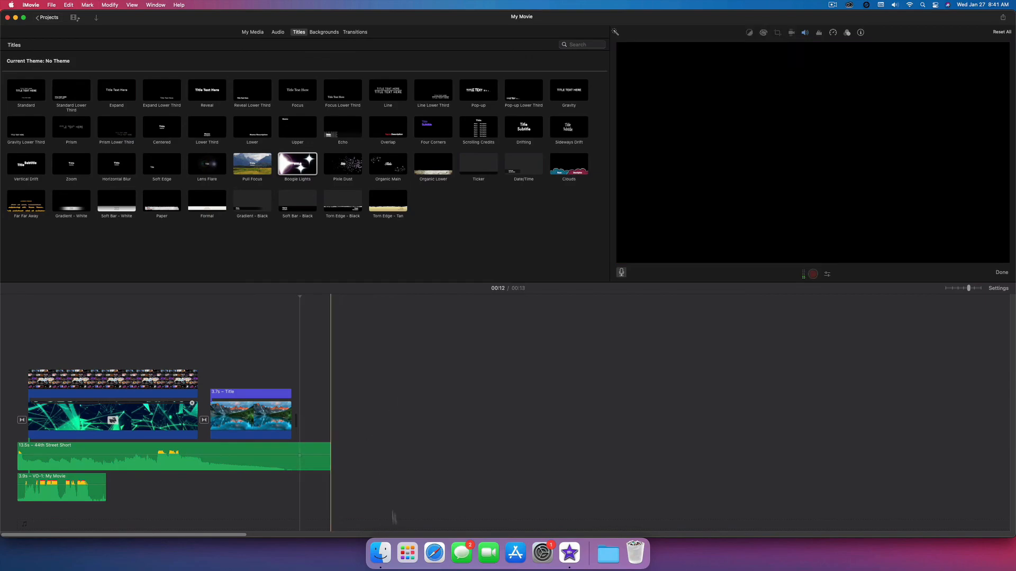
# Step: Add road-1072823__340.jpg from the Downloads folder after the lake photo and force quit the accidentally opened Preview
pyautogui.click(381, 552)
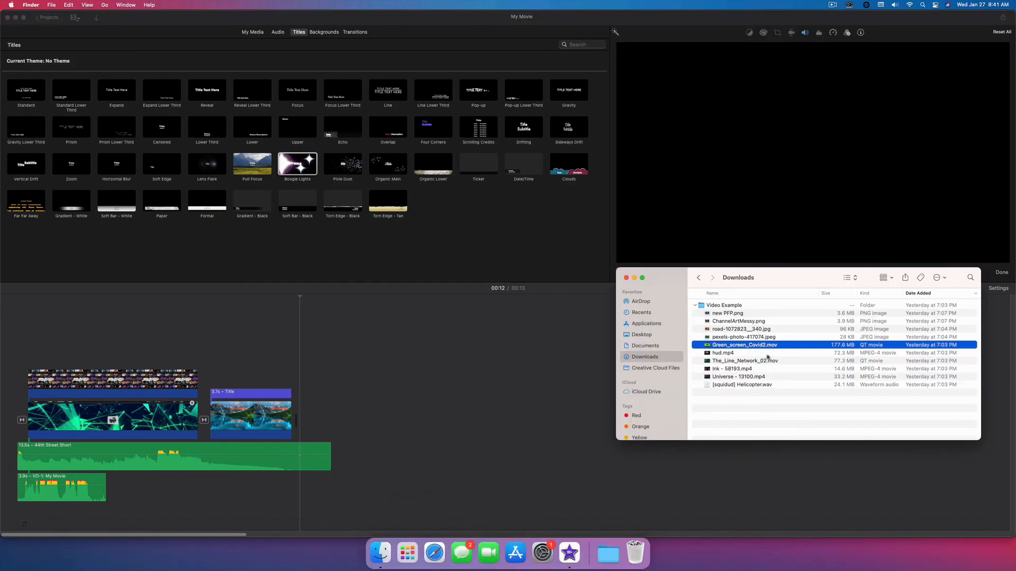
pyautogui.click(718, 330)
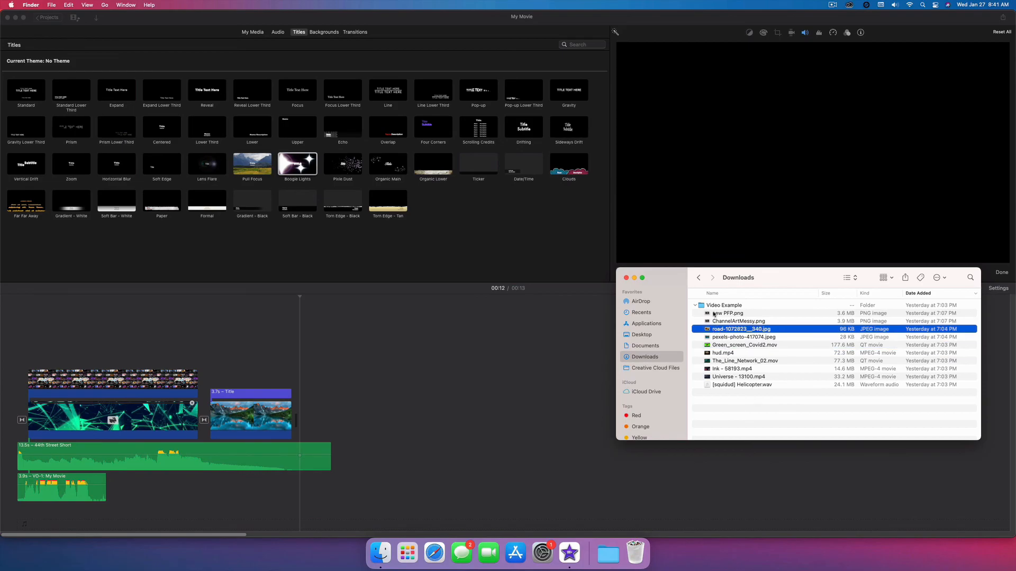
pyautogui.click(713, 313)
pyautogui.moveTo(717, 329); pyautogui.dragTo(334, 404)
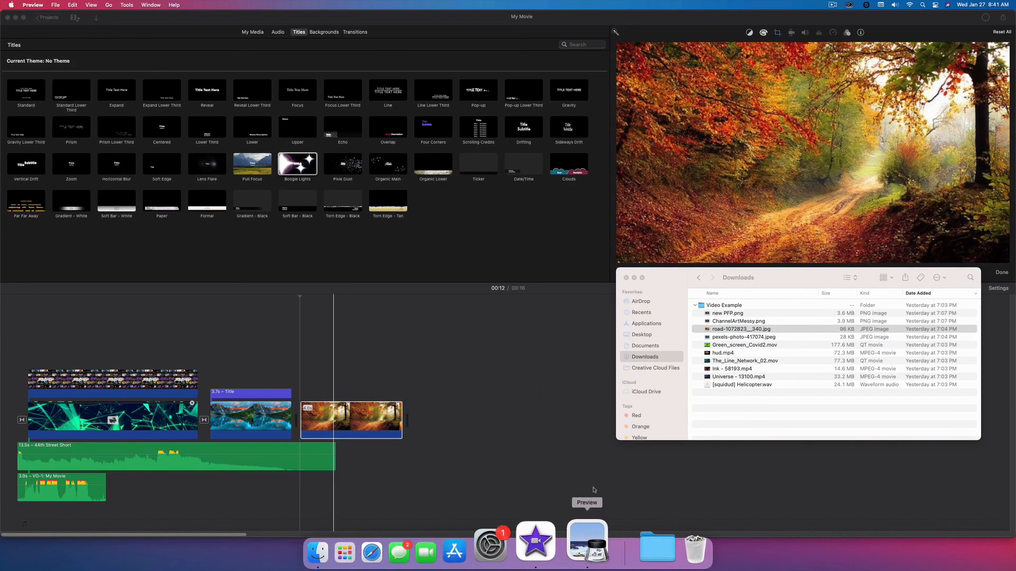
pyautogui.rightClick(583, 522)
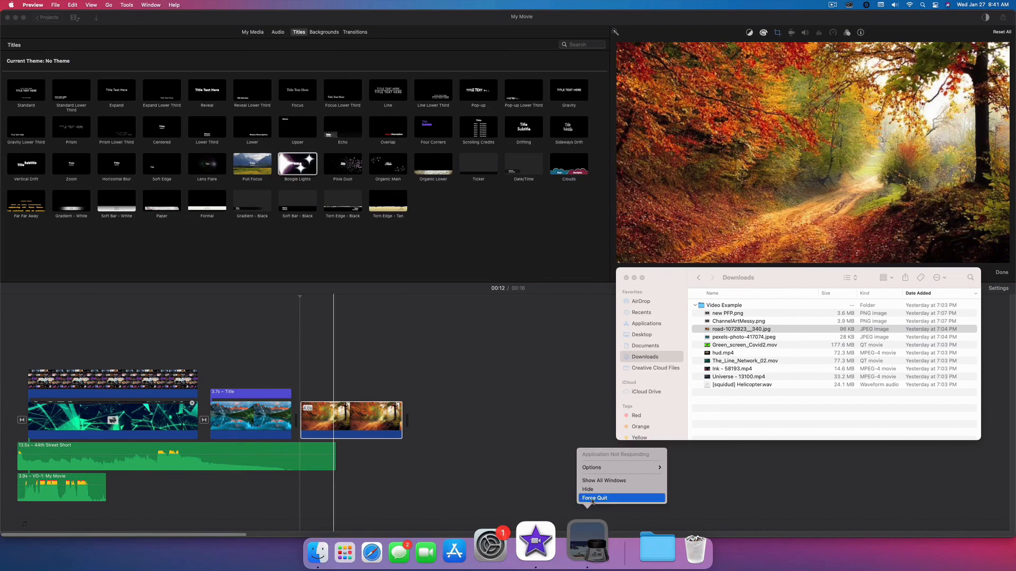
pyautogui.click(585, 500)
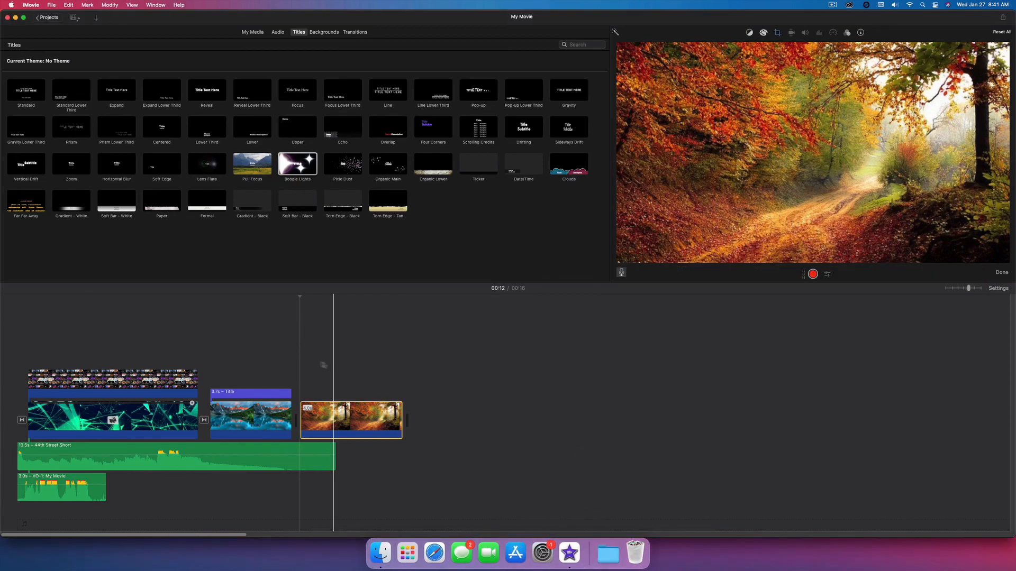
# Step: Set the crop style of the autumn road photo to Fit
pyautogui.click(358, 406)
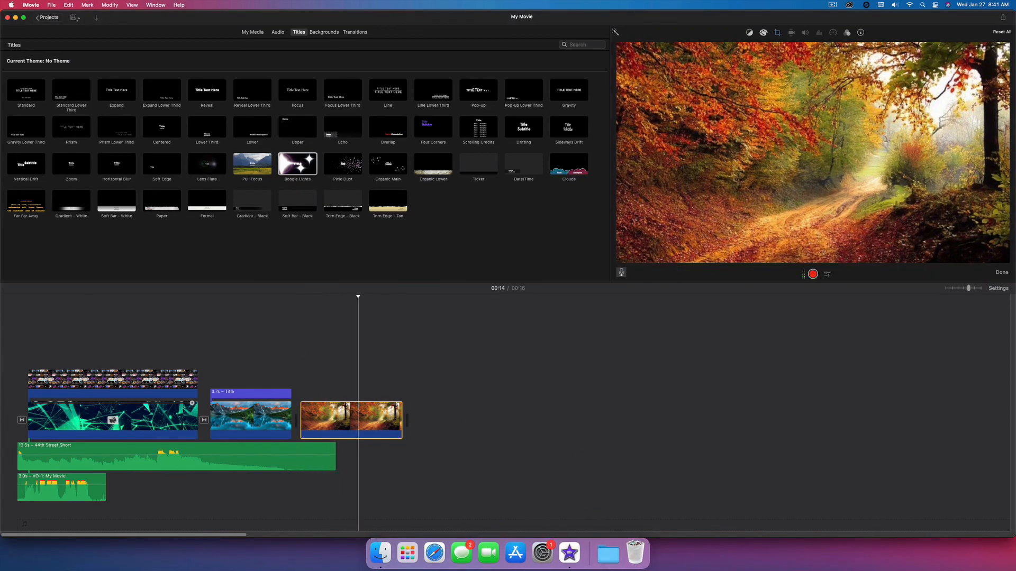
pyautogui.click(777, 32)
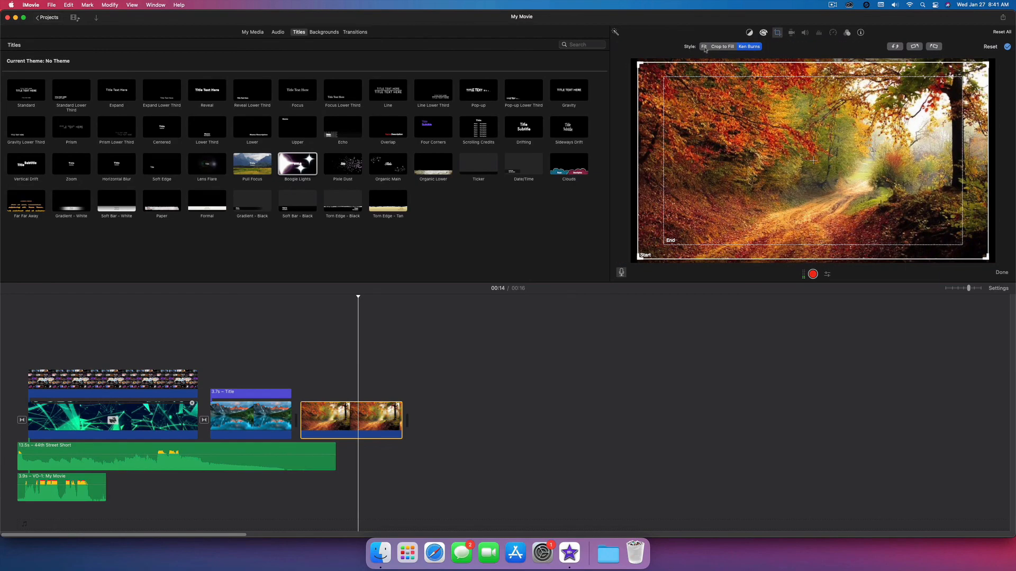
pyautogui.click(492, 317)
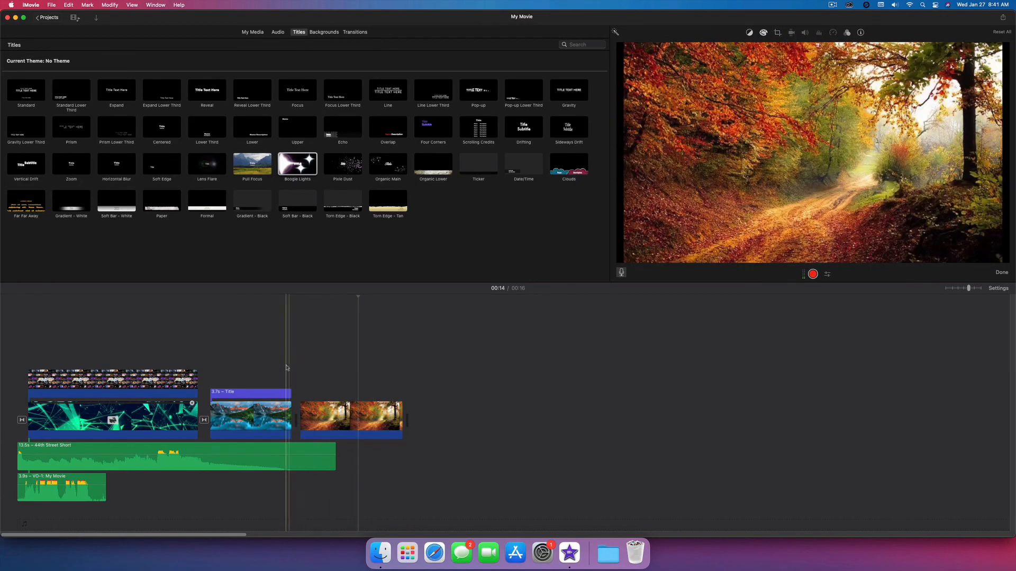
pyautogui.click(338, 411)
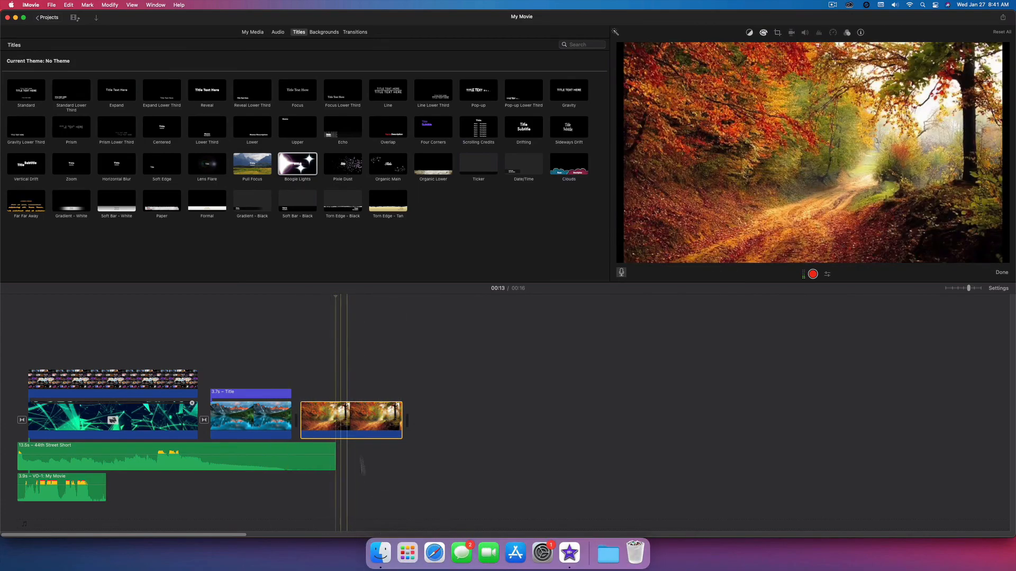
# Step: Add Green_screen_Covid2.mov from the Downloads folder as an overlay above the start of the autumn road photo
pyautogui.click(380, 553)
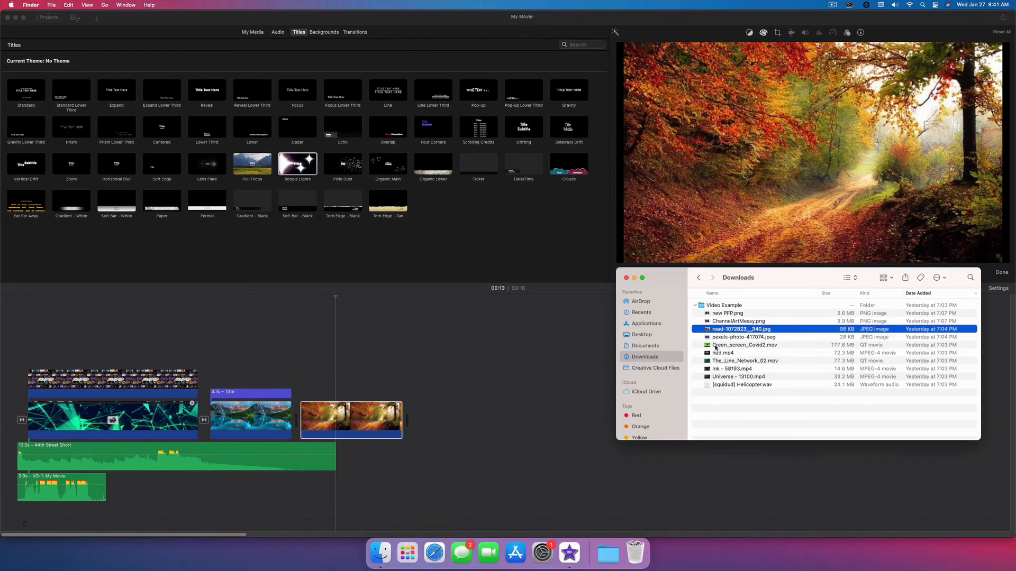
pyautogui.moveTo(716, 348); pyautogui.dragTo(316, 365)
pyautogui.click(373, 380)
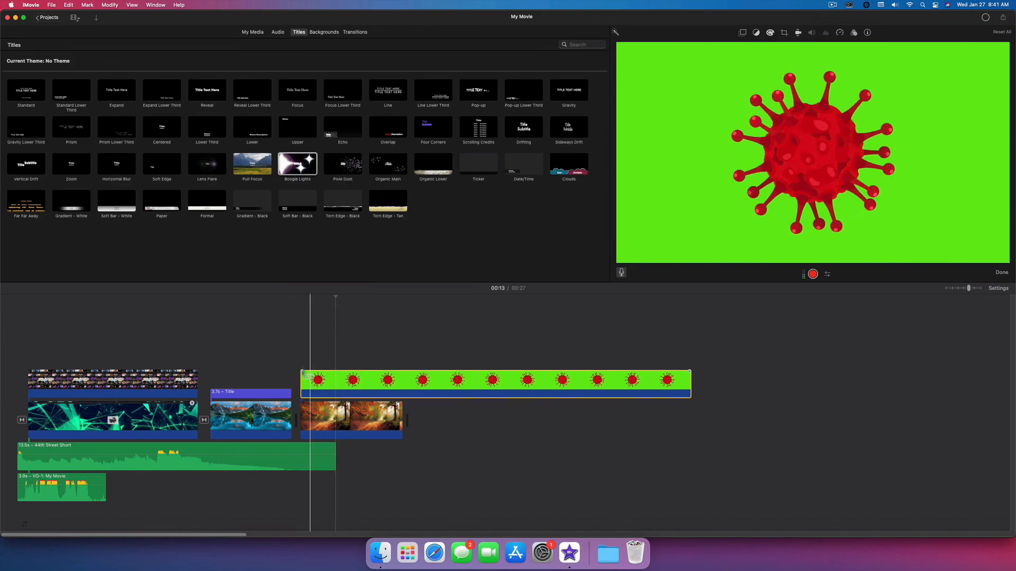
# Step: Extend the autumn road photo so that it ends together with the green-screen clip above it
pyautogui.click(382, 412)
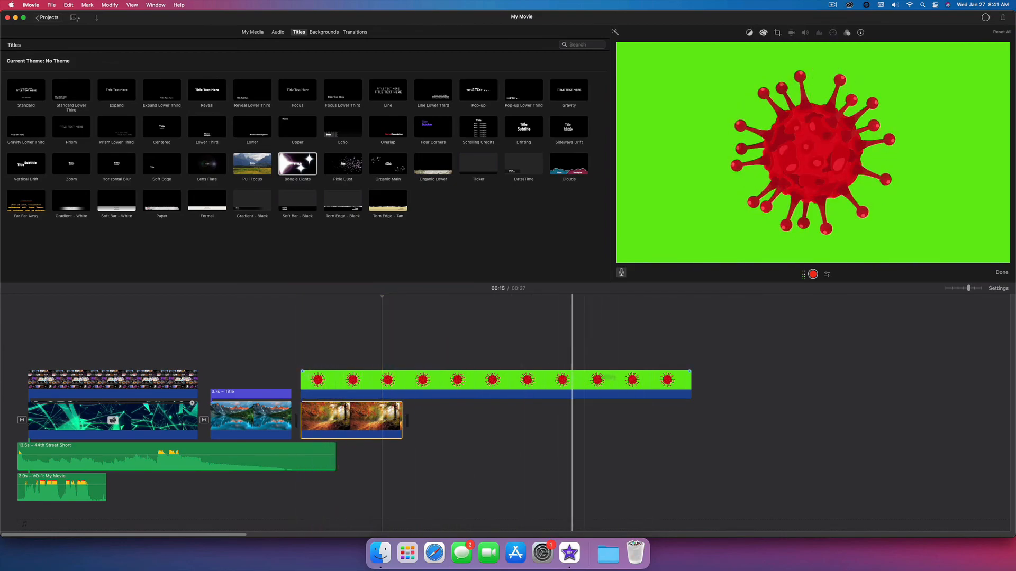
pyautogui.moveTo(402, 418); pyautogui.dragTo(688, 422)
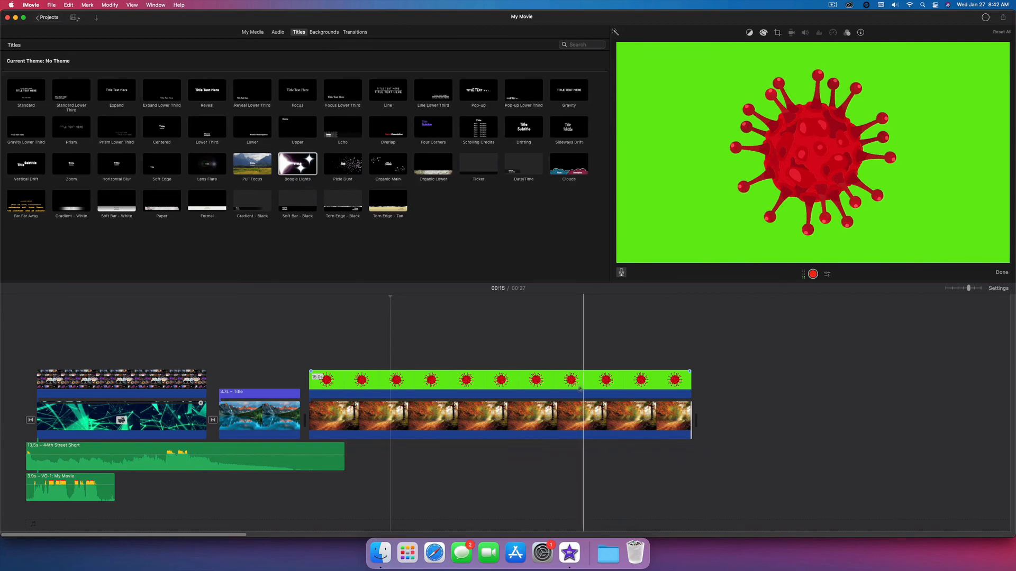
pyautogui.click(377, 414)
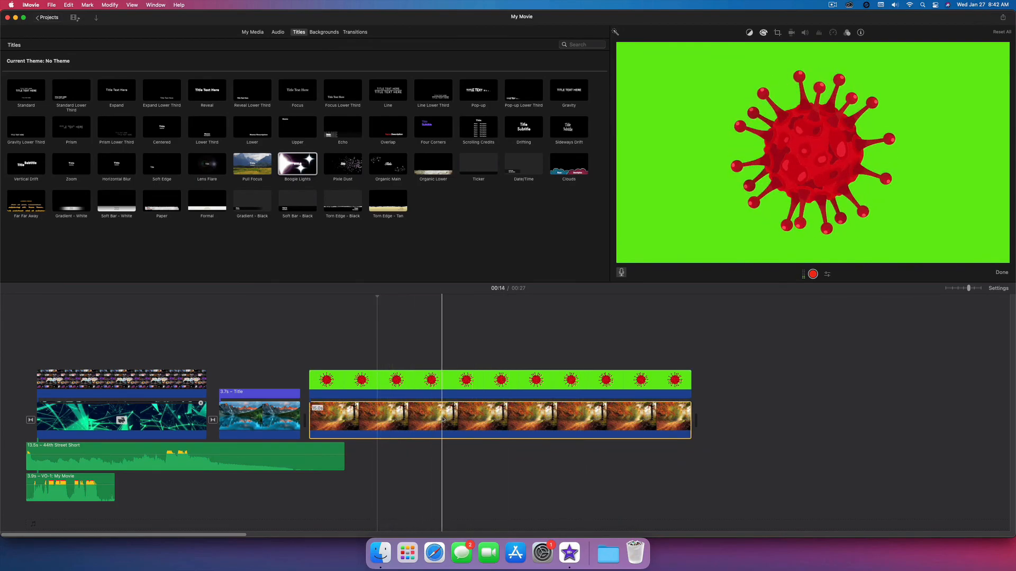
# Step: Set the video overlay mode of the virus clip to Green/Blue Screen
pyautogui.click(367, 381)
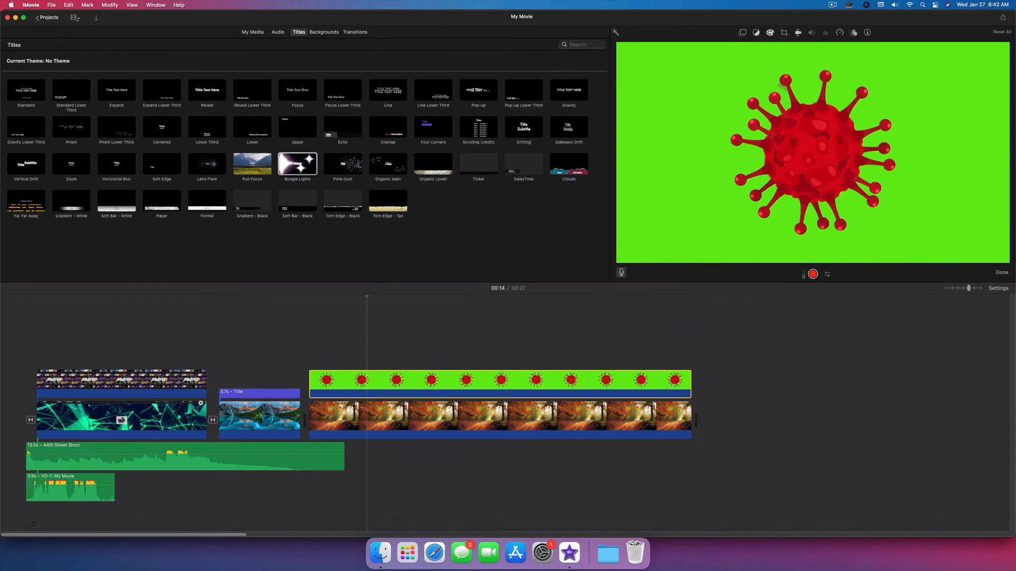
pyautogui.click(743, 33)
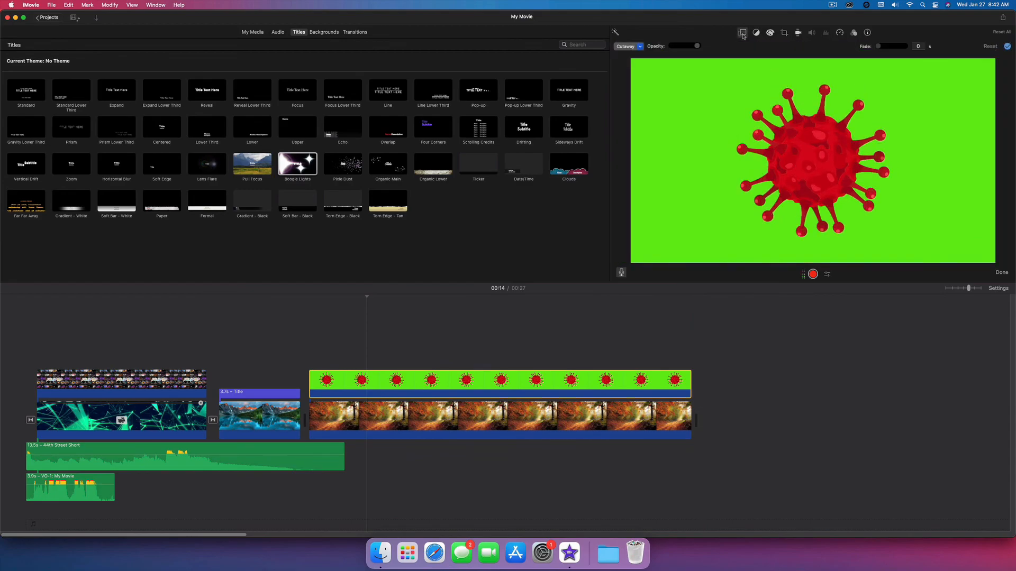
pyautogui.click(640, 47)
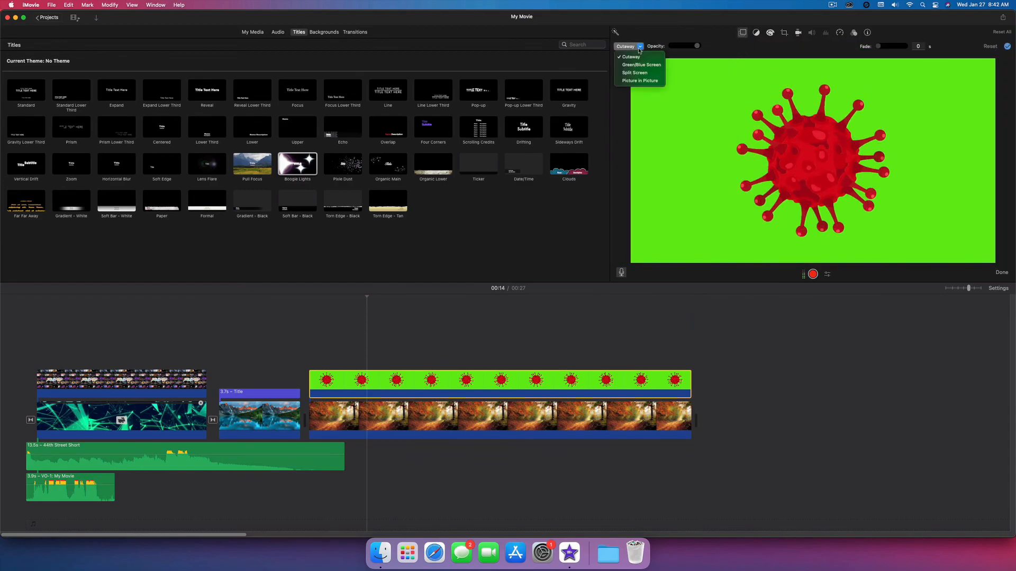
pyautogui.click(642, 65)
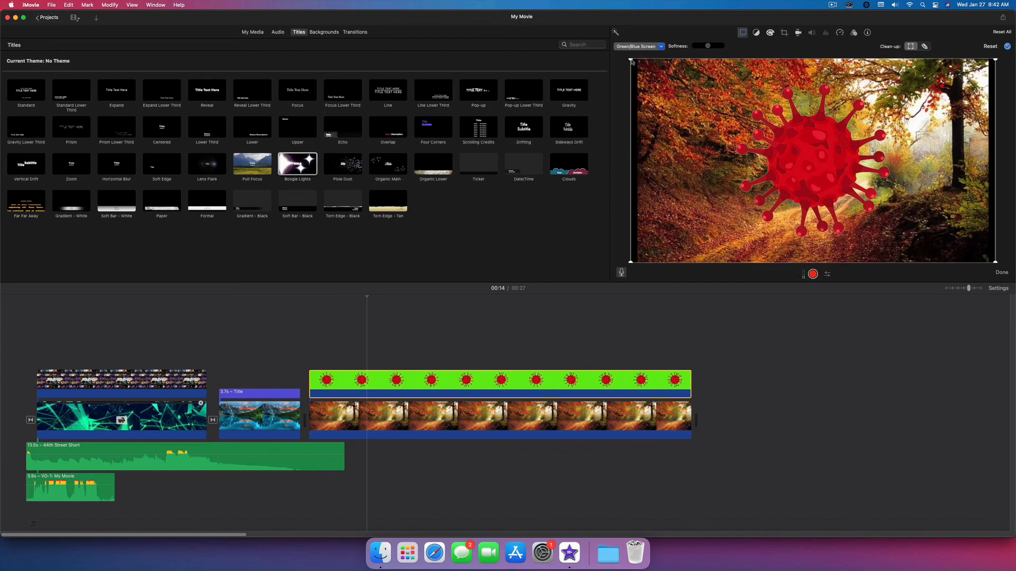
# Step: Crop the keyed overlay by moving its four corner handles inward, close to both sides of the virus
pyautogui.moveTo(631, 60); pyautogui.dragTo(704, 55)
pyautogui.moveTo(631, 263); pyautogui.dragTo(695, 261)
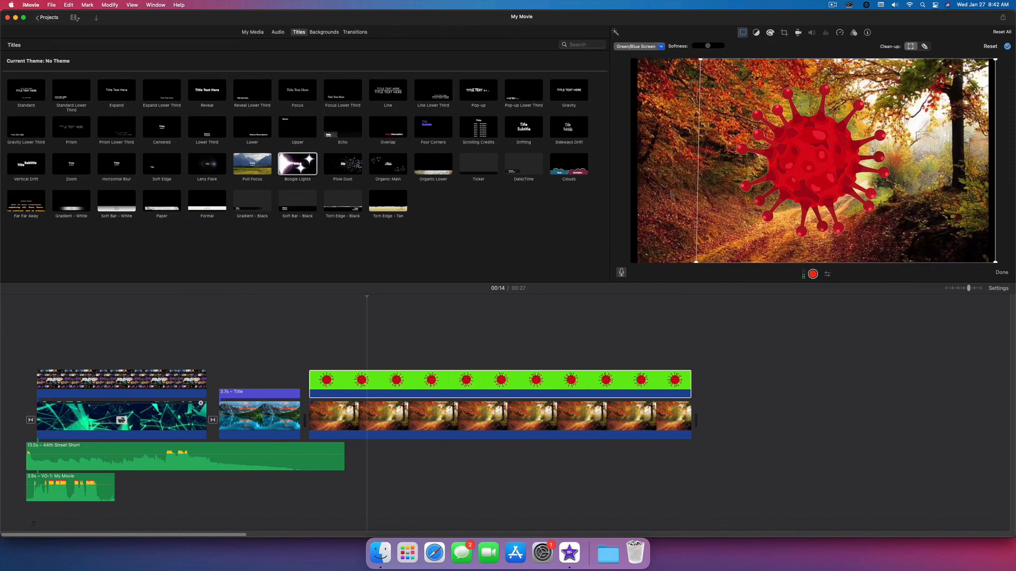
pyautogui.moveTo(995, 59); pyautogui.dragTo(902, 59)
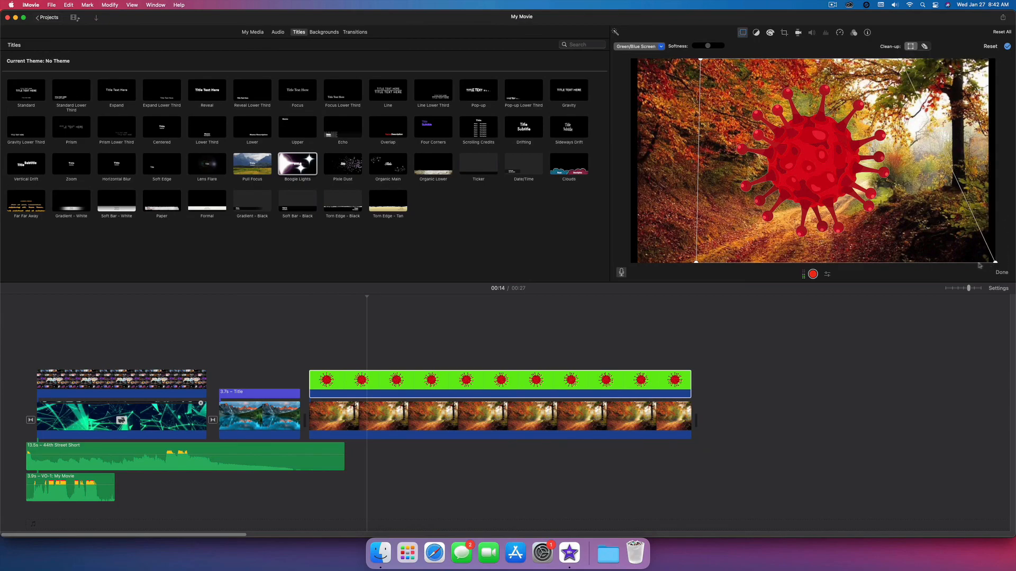
pyautogui.moveTo(995, 262); pyautogui.dragTo(898, 292)
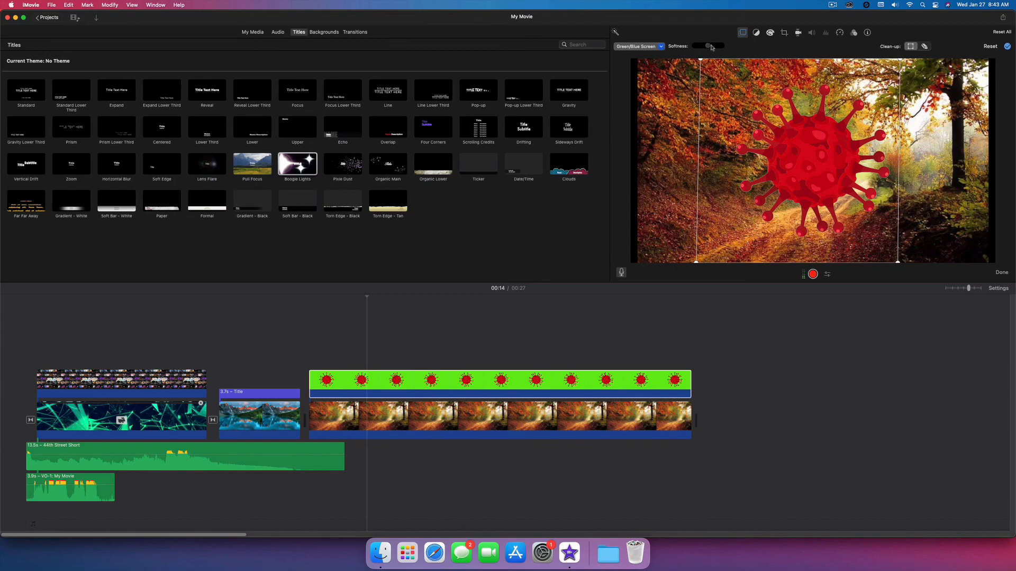
# Step: Try higher and lower softness for the green-screen key, settle near the middle, and activate the clean-up eraser
pyautogui.moveTo(725, 47)
pyautogui.mouseDown()
pyautogui.moveTo(691, 51)
pyautogui.moveTo(726, 49)
pyautogui.mouseUp()
pyautogui.moveTo(699, 47); pyautogui.dragTo(711, 47)
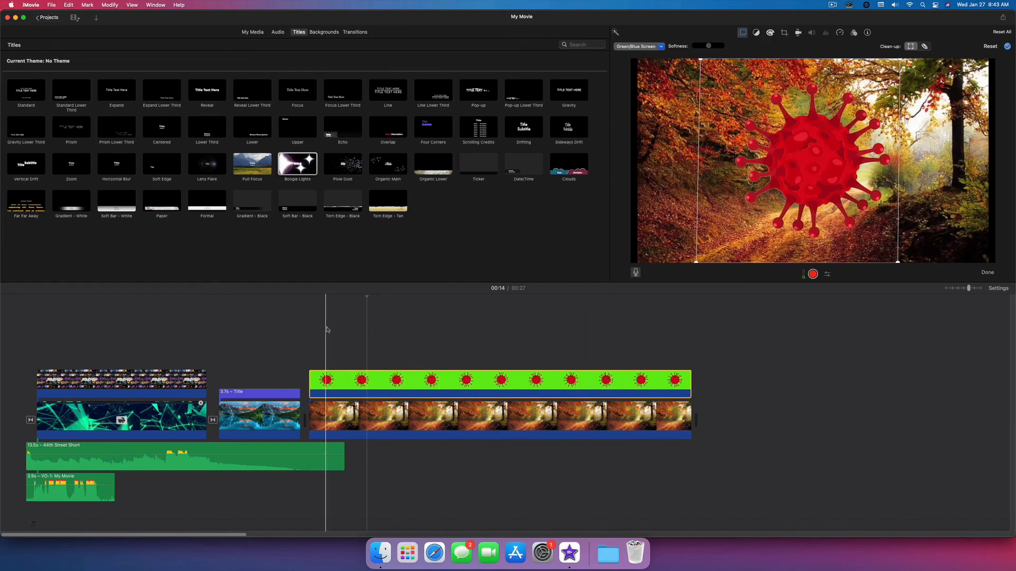
pyautogui.click(925, 47)
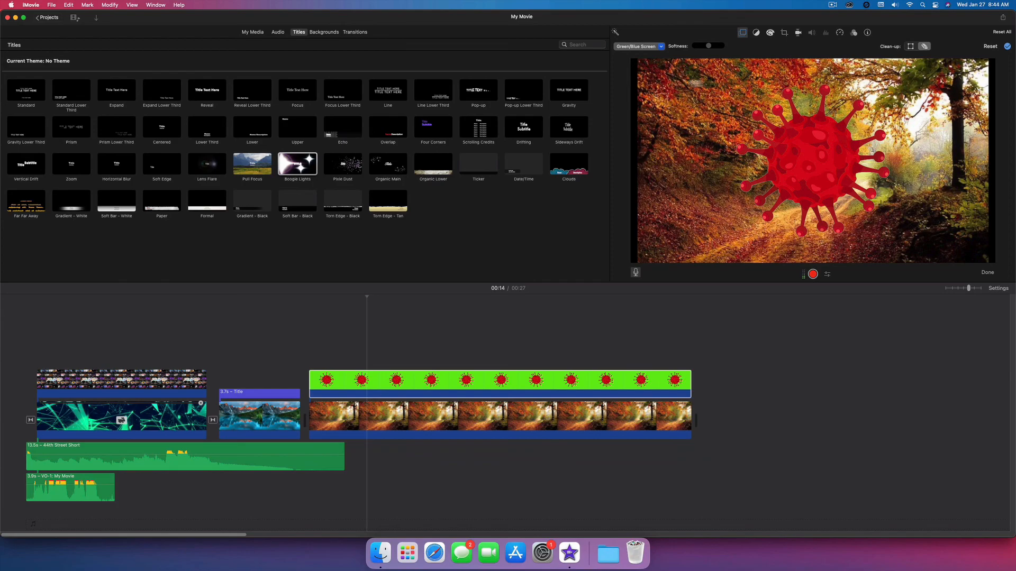
# Step: Play the movie from the title over the lake photo to check the green-screen overlay
pyautogui.click(263, 338)
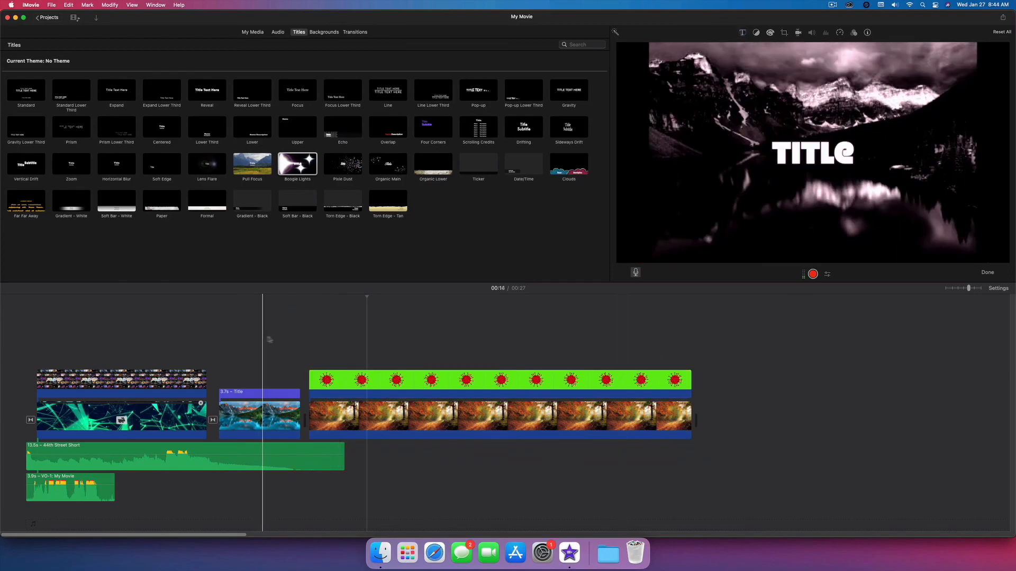
pyautogui.press('space')
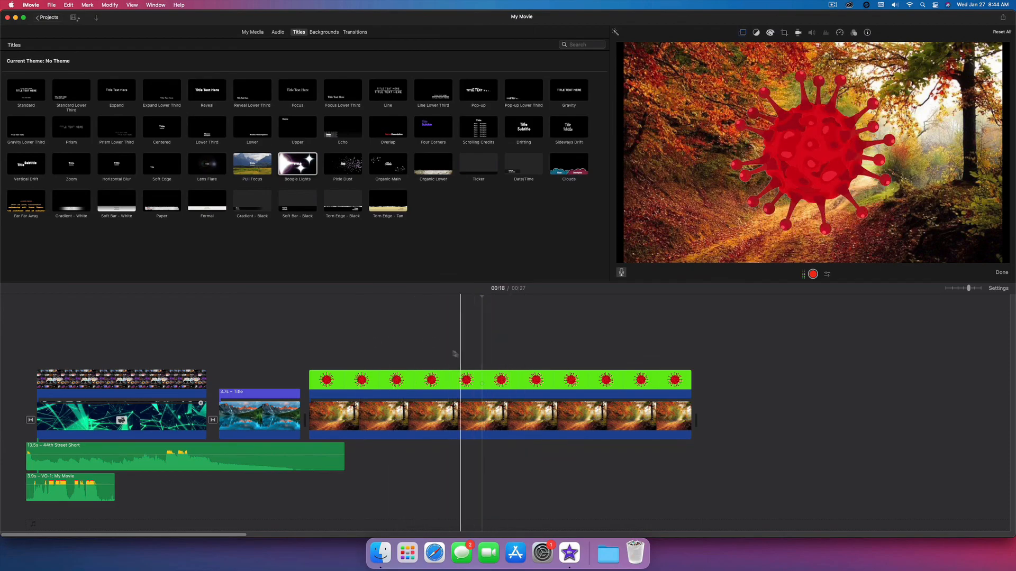
# Step: Preview the Underwater, Blobs, Curtain and Orange backgrounds
pyautogui.click(328, 32)
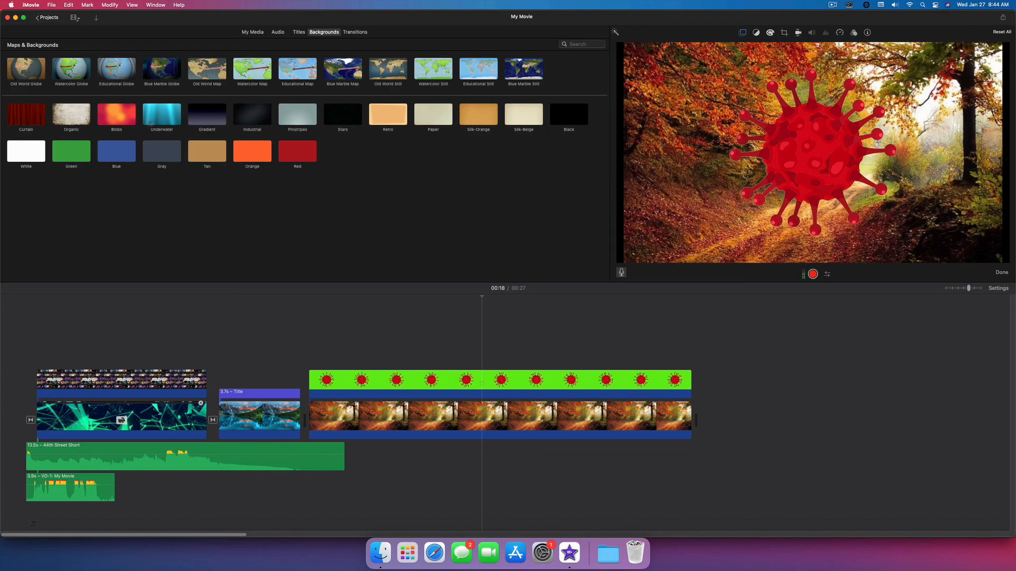
pyautogui.click(156, 115)
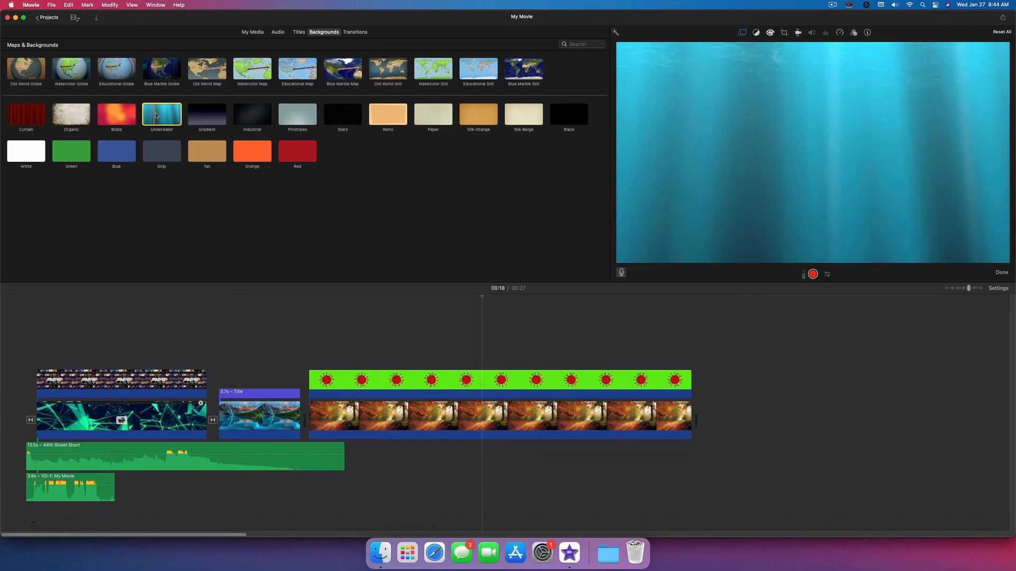
pyautogui.click(112, 115)
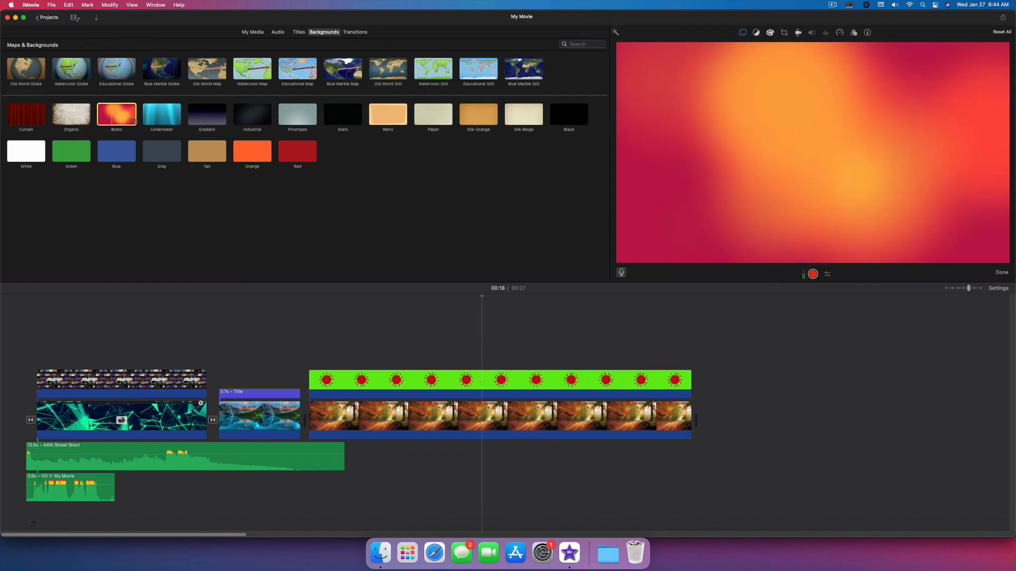
pyautogui.click(31, 120)
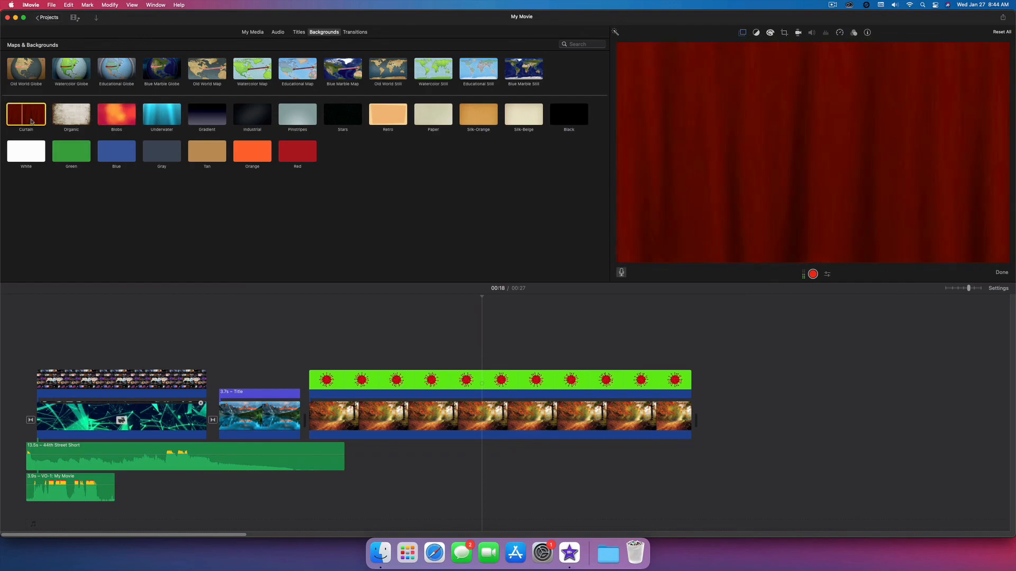
pyautogui.click(263, 154)
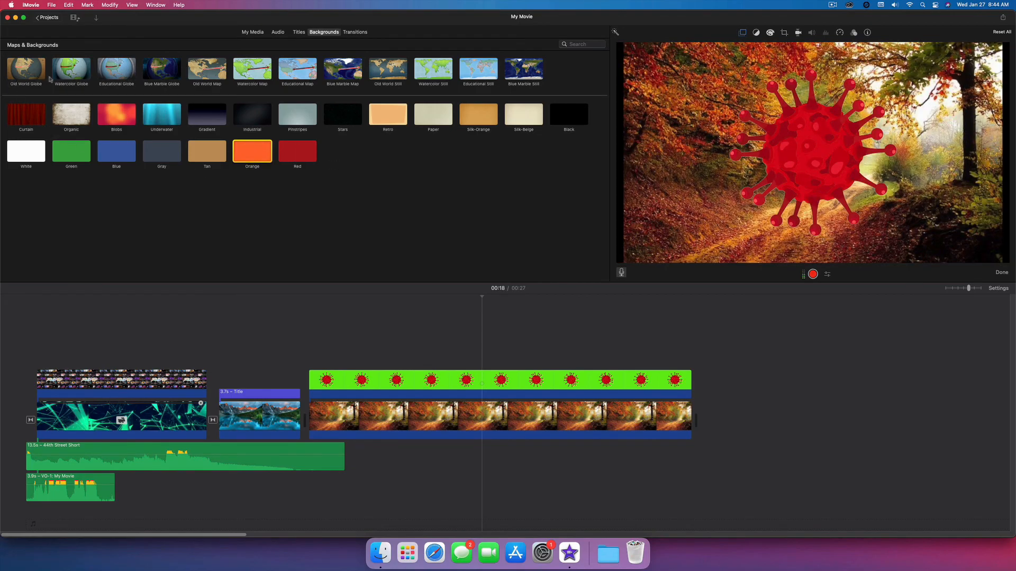
# Step: Add the Blue Marble Globe map after the autumn road photo and set its route start to Brooklyn, New York
pyautogui.moveTo(162, 72); pyautogui.dragTo(727, 421)
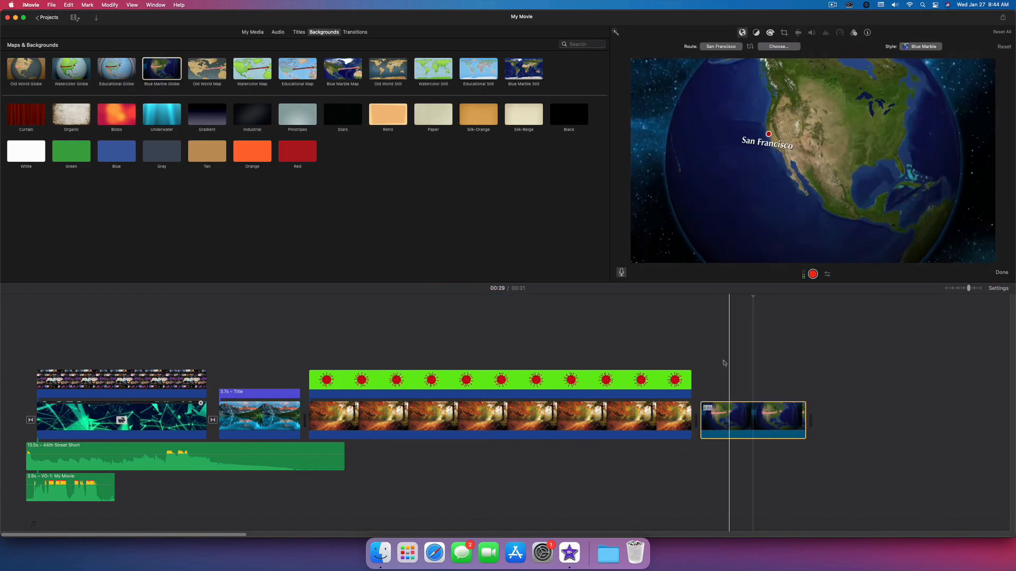
pyautogui.click(735, 415)
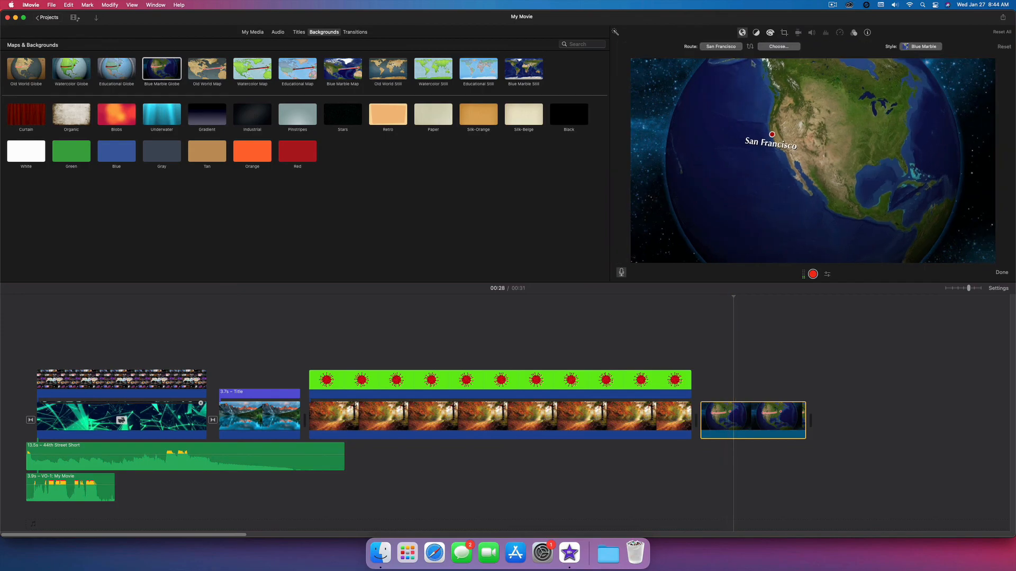
pyautogui.click(725, 47)
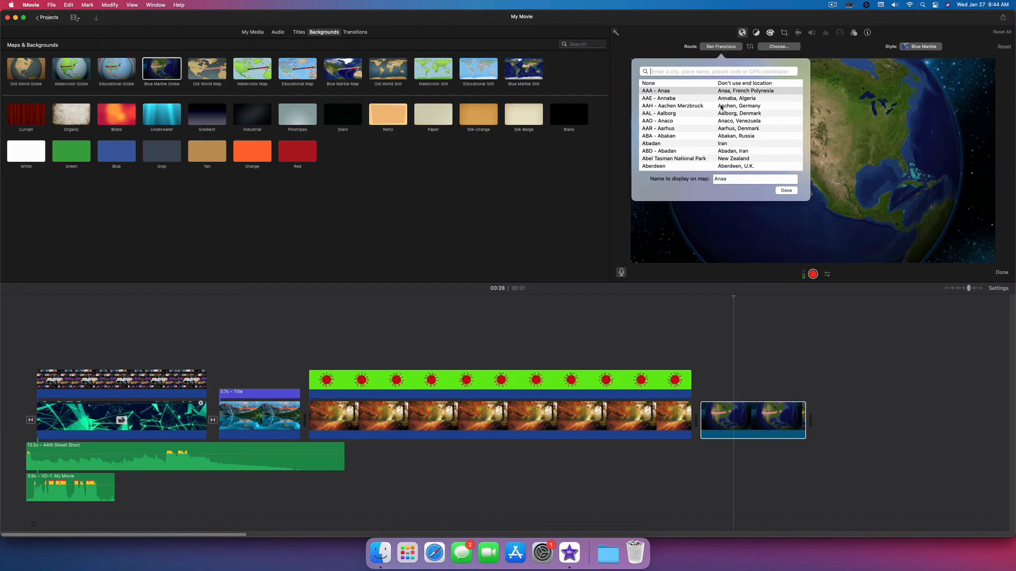
pyautogui.write('new york')
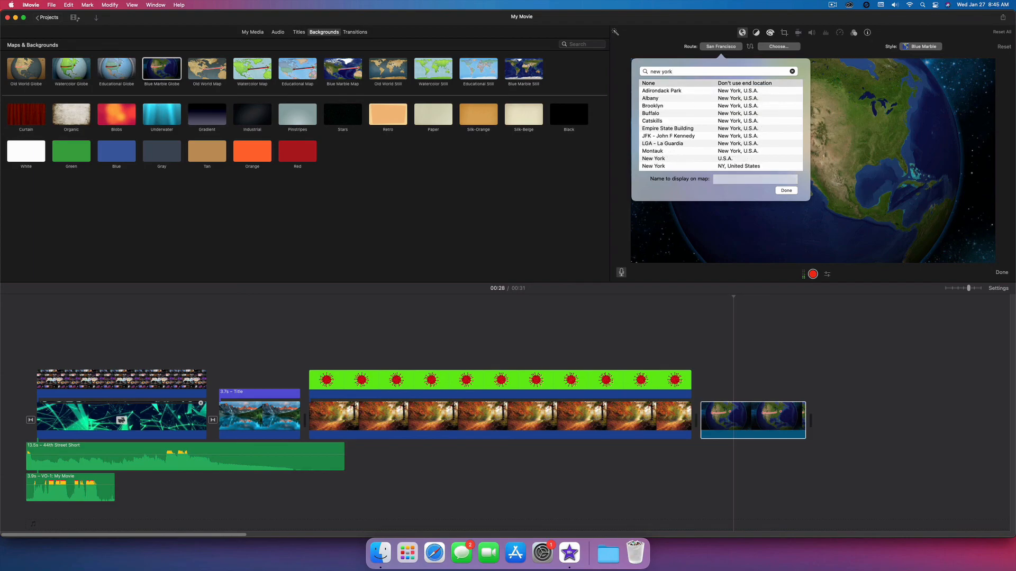
pyautogui.click(678, 106)
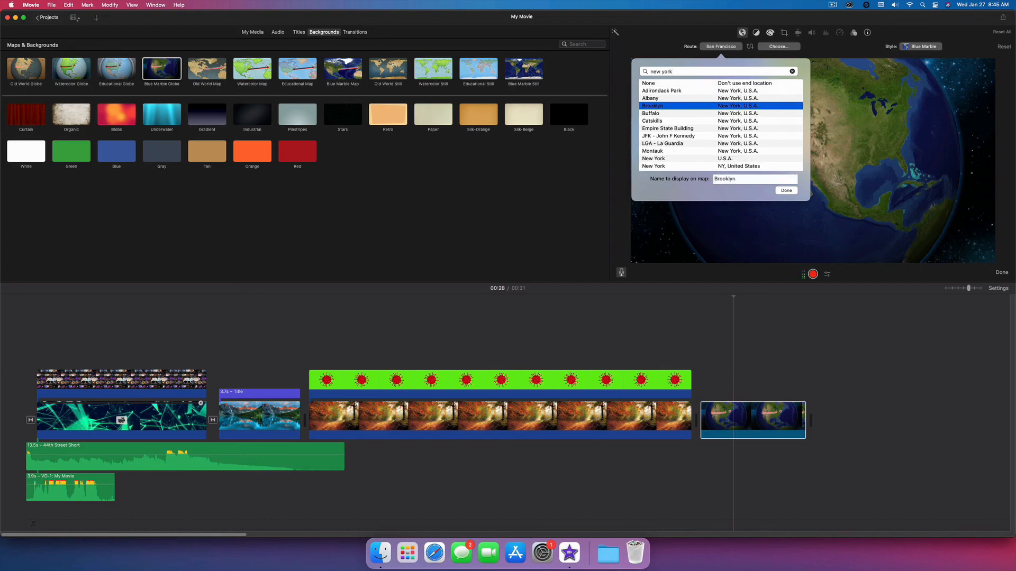
pyautogui.click(786, 190)
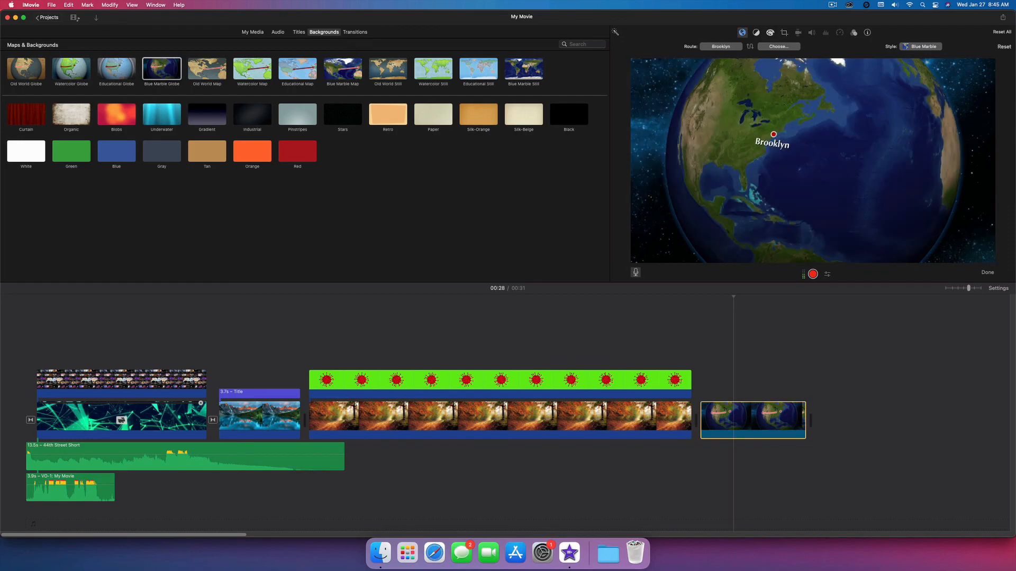
# Step: Set the globe map's route destination to MCO - Orlando International, displayed as Orlando
pyautogui.click(779, 46)
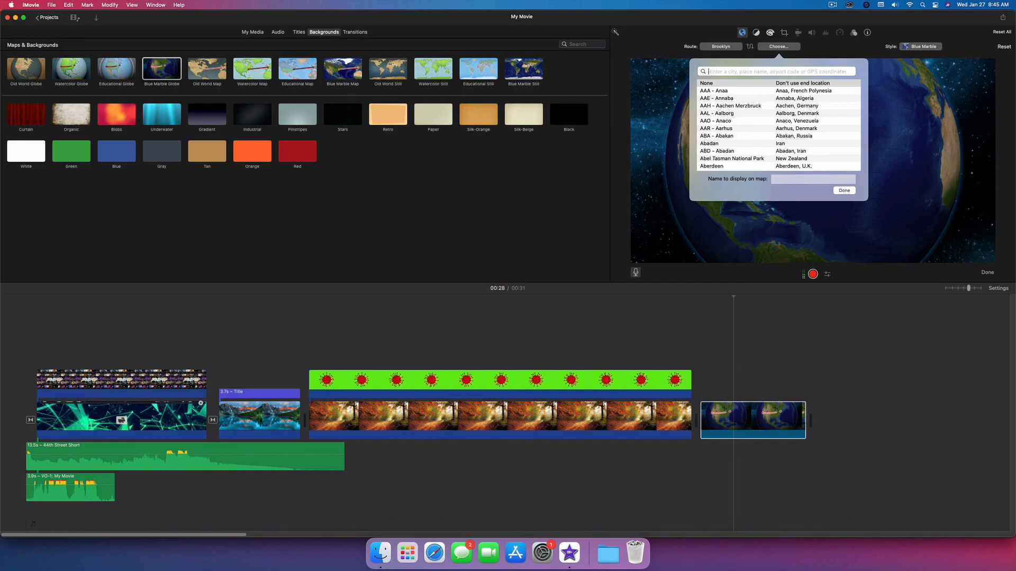
pyautogui.write('orland')
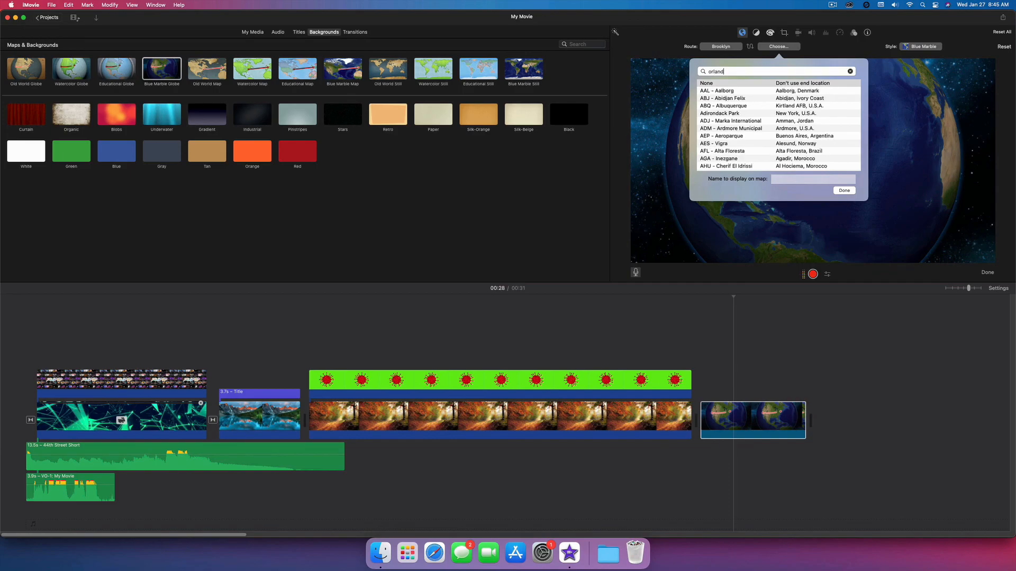
pyautogui.write('o')
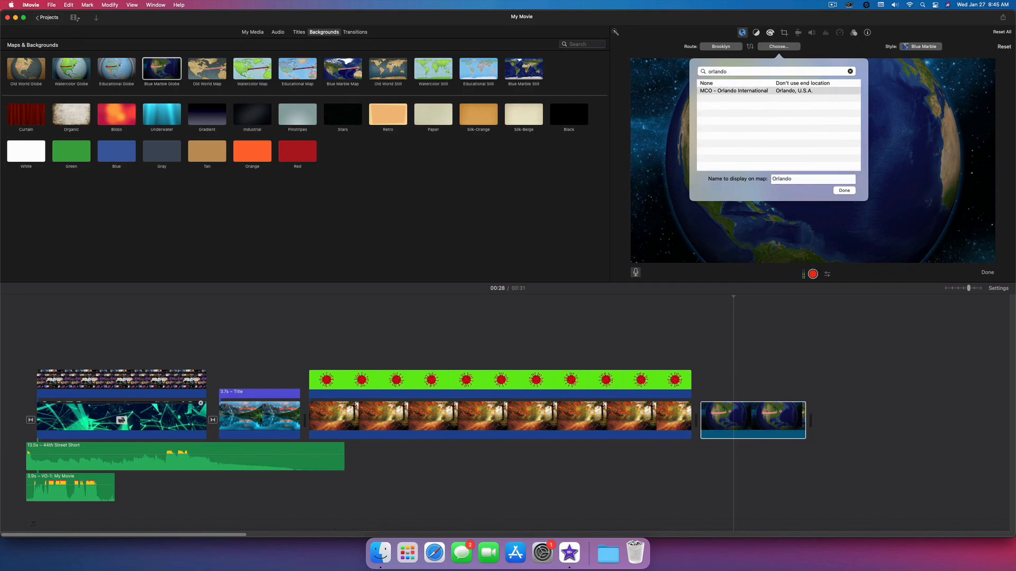
pyautogui.press('Tab')
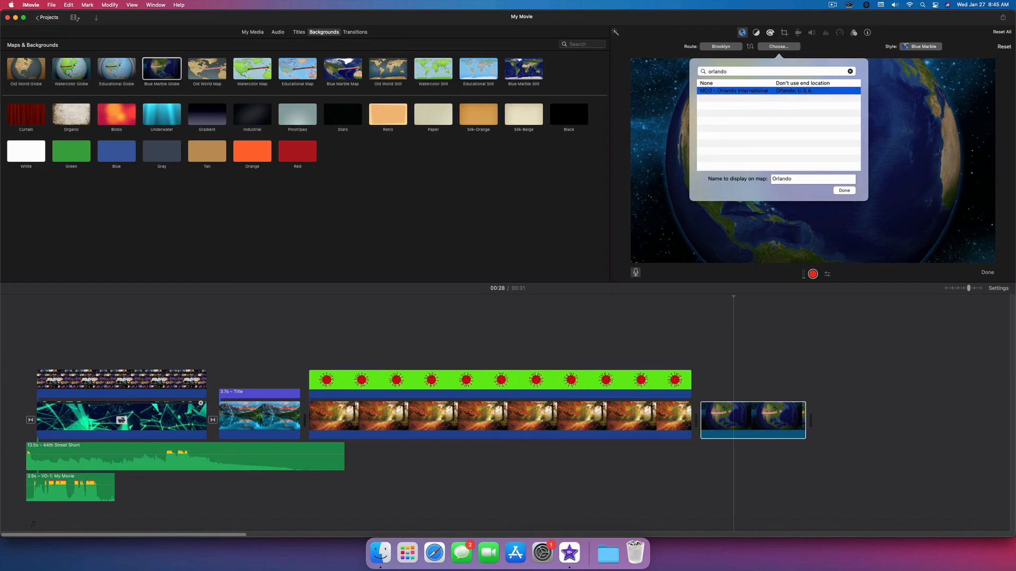
pyautogui.press('Return')
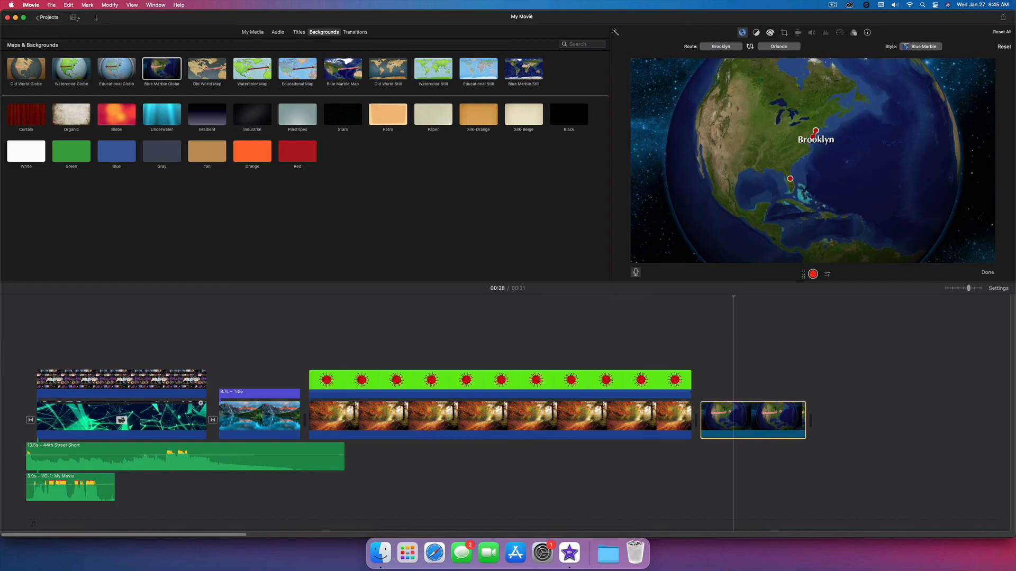
# Step: Play the movie from near the end of the virus clip through the globe's route animation
pyautogui.click(678, 382)
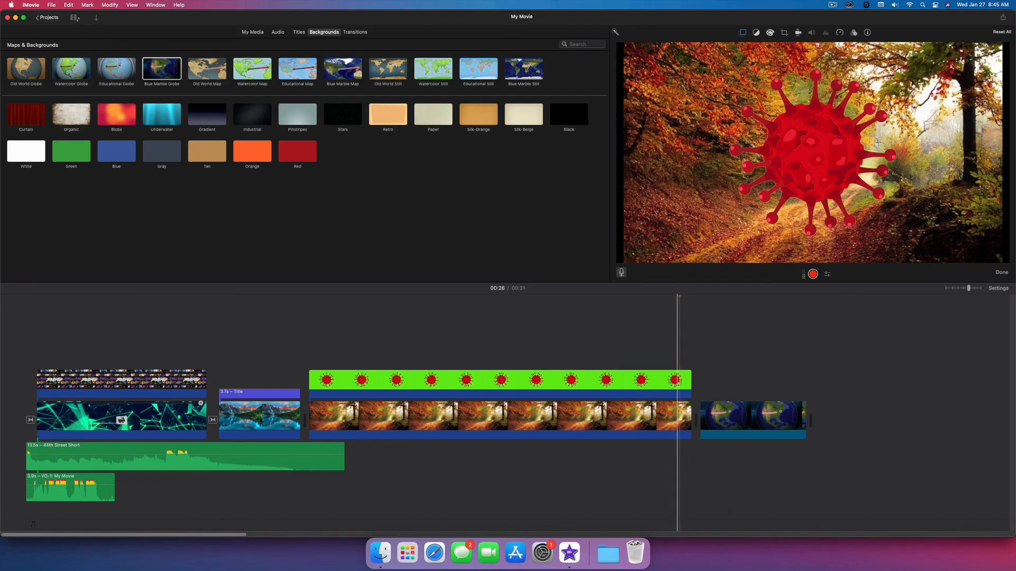
pyautogui.press('space')
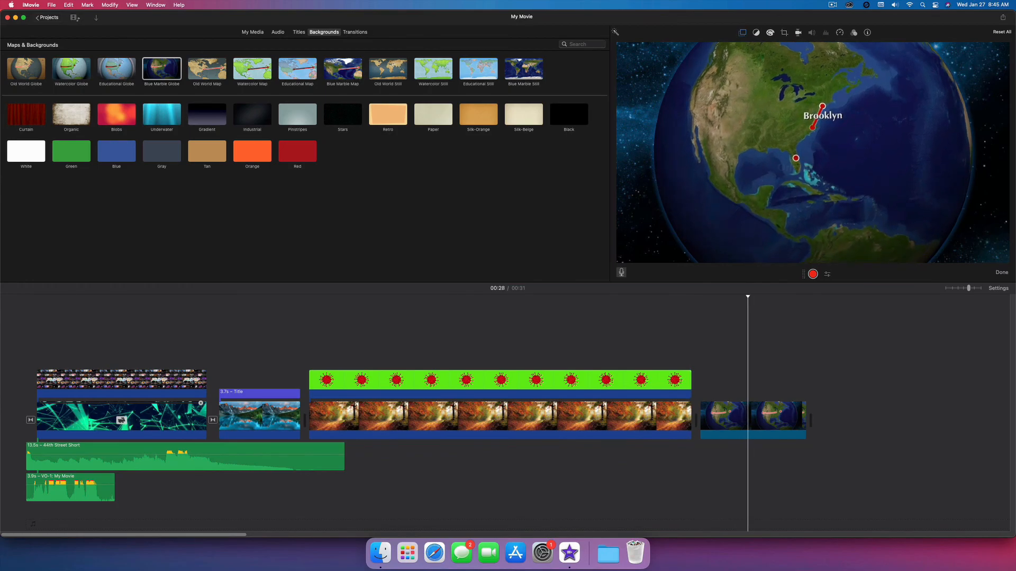
pyautogui.press('space')
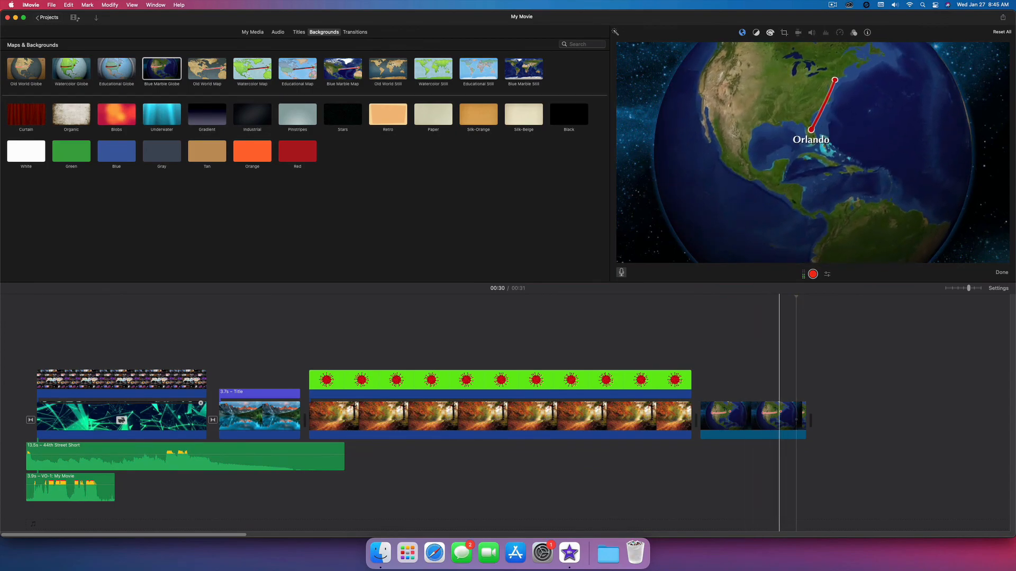
# Step: Add a Circle Close transition between the autumn road photo and the globe map
pyautogui.click(767, 344)
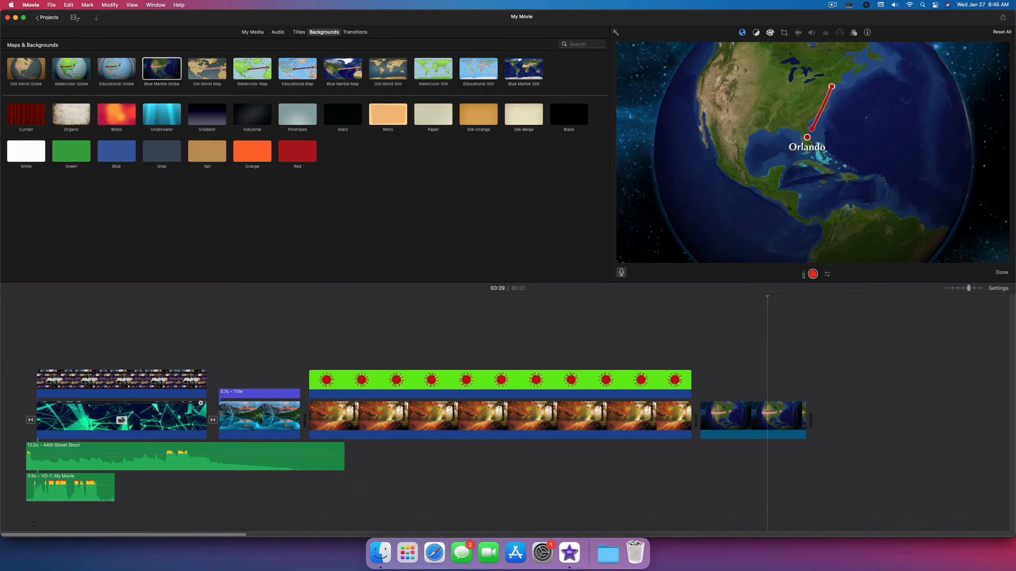
pyautogui.click(354, 31)
pyautogui.moveTo(343, 90); pyautogui.dragTo(688, 417)
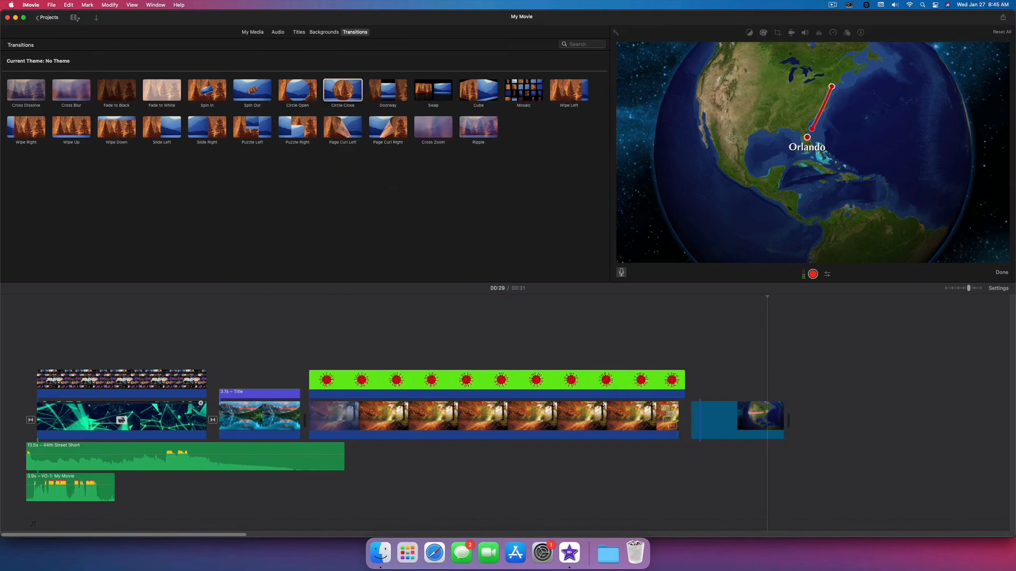
# Step: Place a Sideways Drift title over the globe map and play it over the route animation
pyautogui.click(299, 32)
pyautogui.moveTo(569, 127); pyautogui.dragTo(690, 391)
pyautogui.press('space')
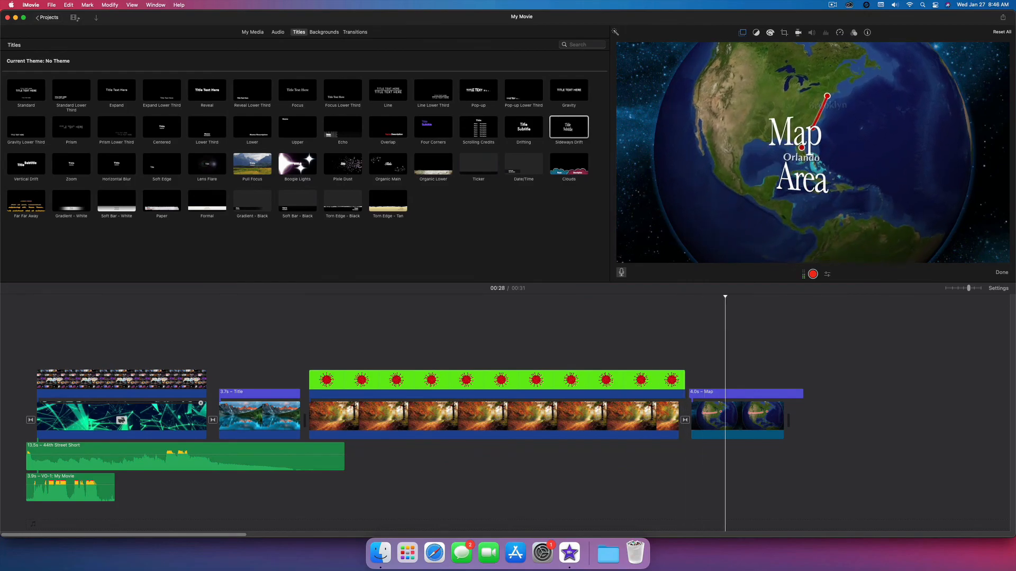
pyautogui.press('space')
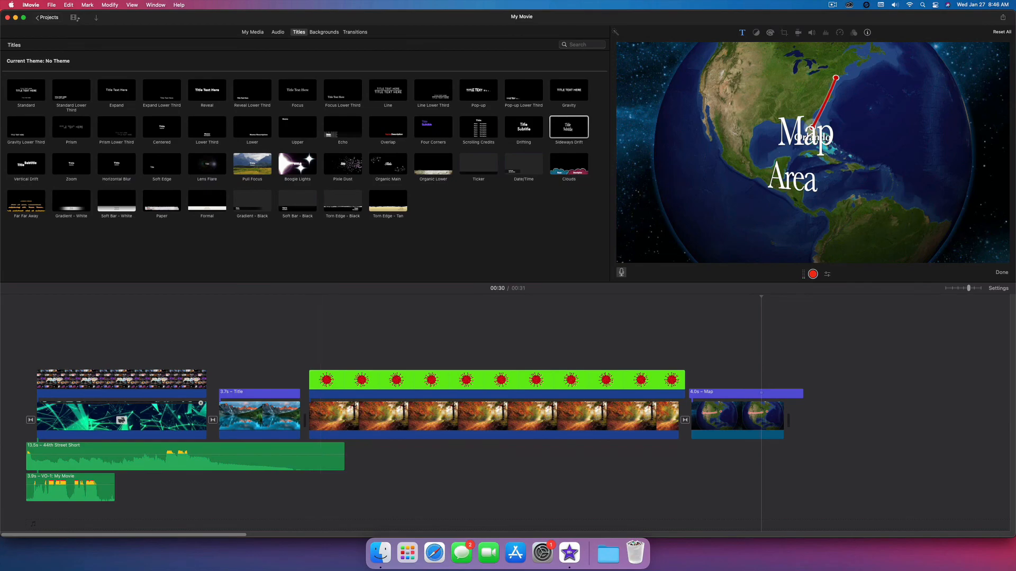
# Step: Preview the Cartoon Trill sound effect, place it beneath the start of the globe map, and play that part of the movie
pyautogui.press('super+2')
pyautogui.click(142, 44)
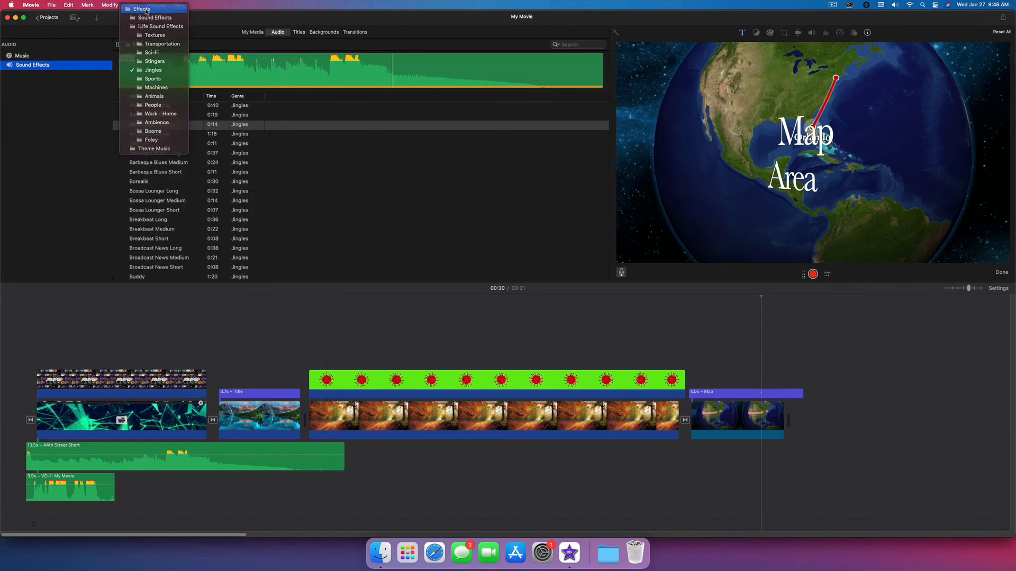
pyautogui.click(146, 10)
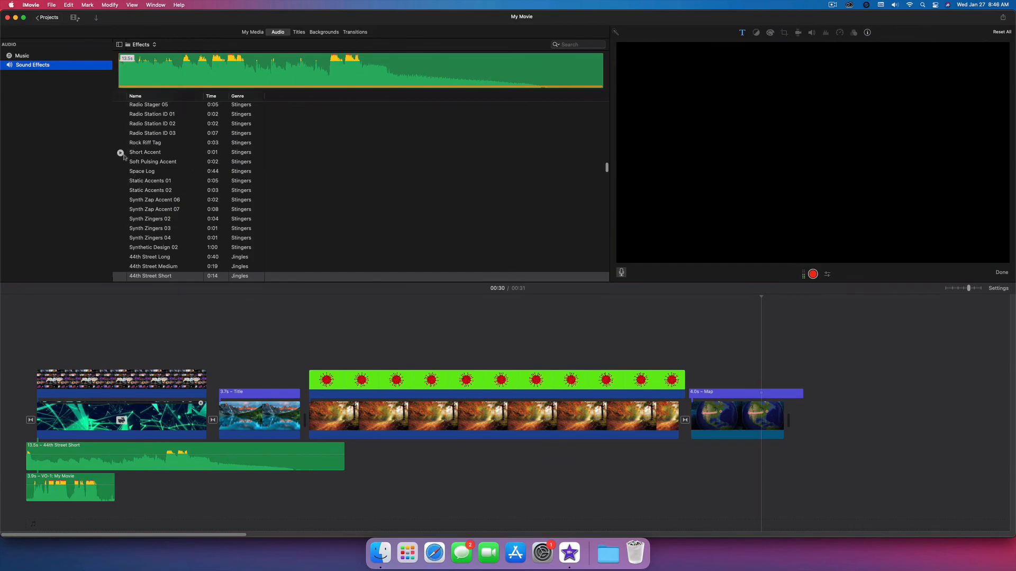
pyautogui.scroll(15, 125, 202)
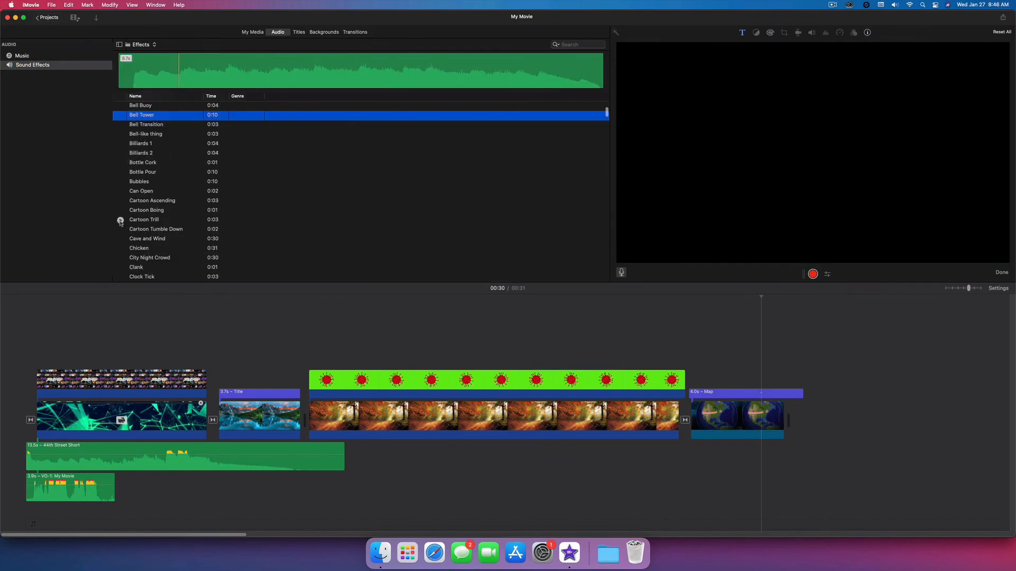
pyautogui.click(121, 222)
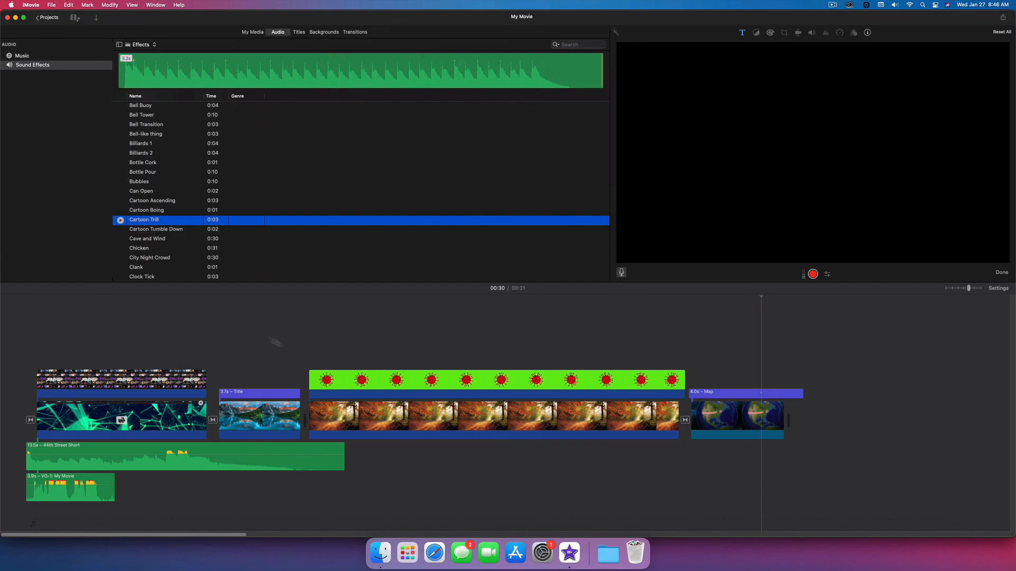
pyautogui.moveTo(124, 217); pyautogui.dragTo(683, 476)
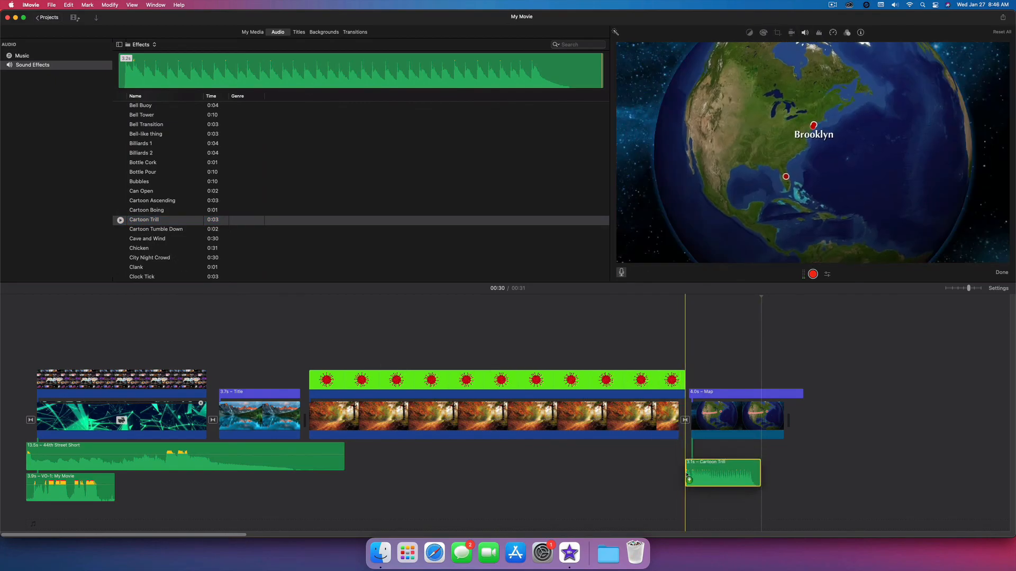
pyautogui.click(673, 338)
pyautogui.press('space')
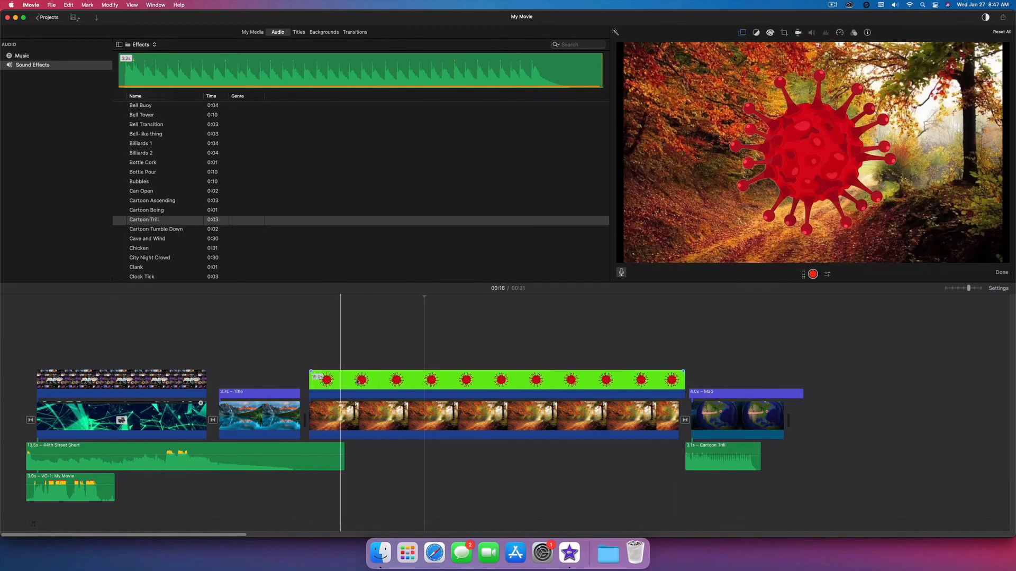
# Step: Switch to Finder and add new PFP.png from the Video Example folder after the globe map in the timeline
pyautogui.click(355, 380)
pyautogui.click(389, 560)
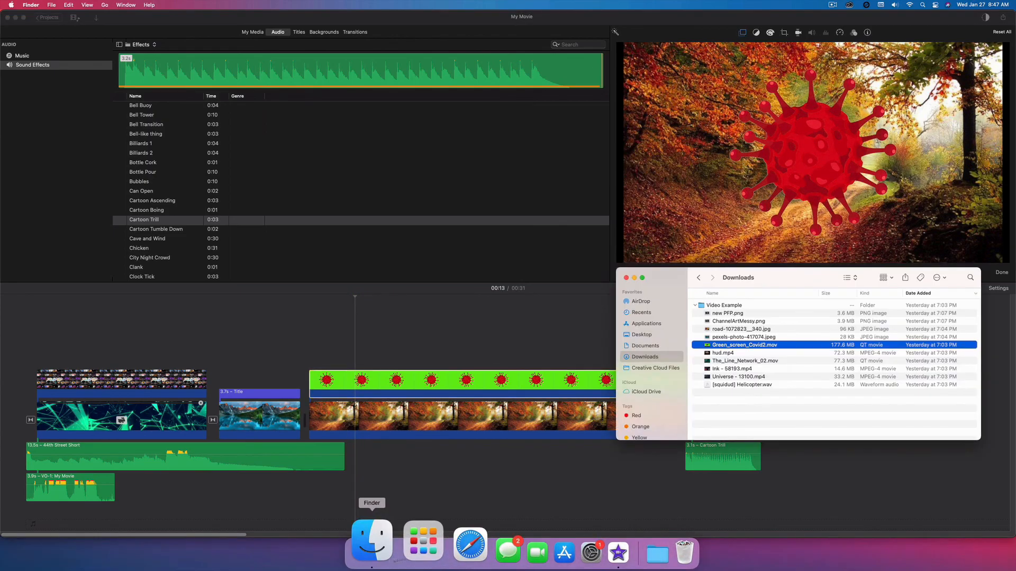
pyautogui.moveTo(730, 312); pyautogui.dragTo(850, 416)
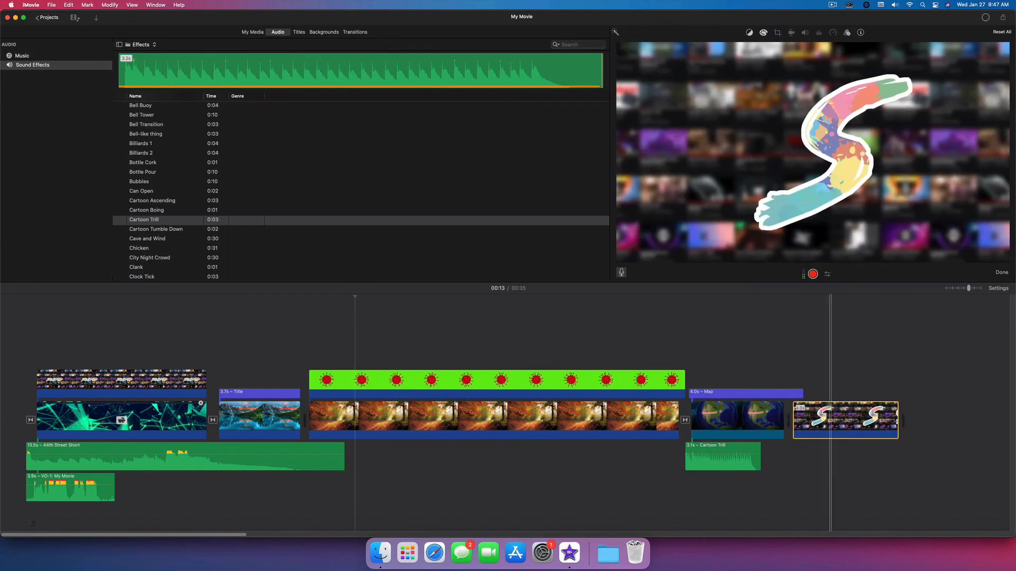
# Step: Add a Lower Third title above the start of the virus overlay, stacked over the autumn road photo
pyautogui.click(343, 330)
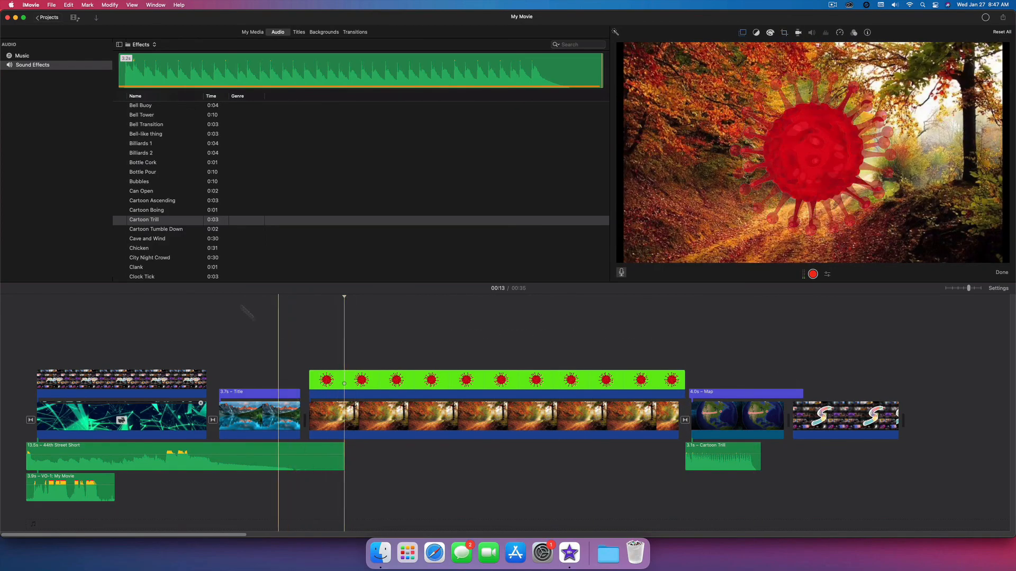
pyautogui.click(299, 32)
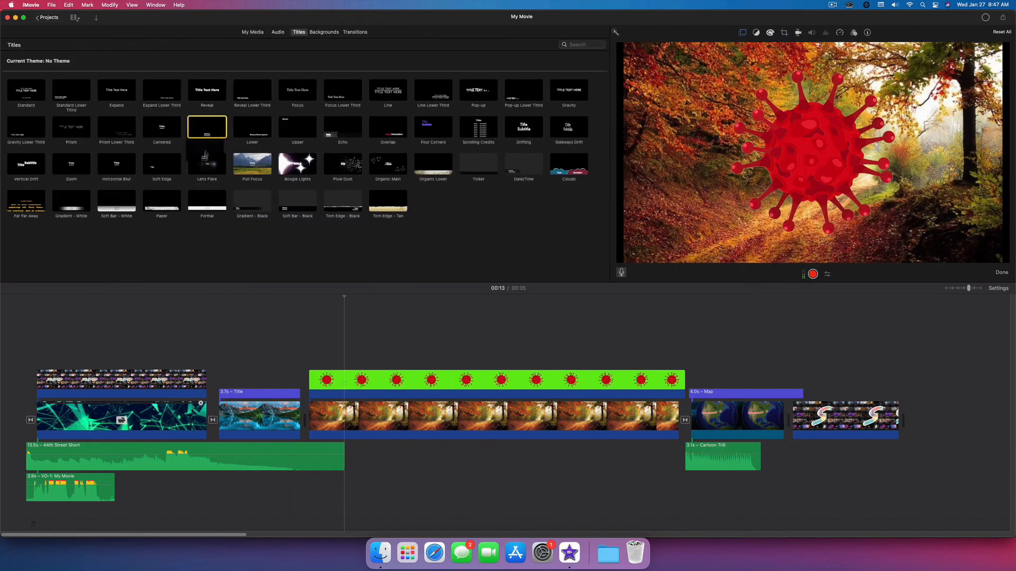
pyautogui.moveTo(207, 127); pyautogui.dragTo(311, 364)
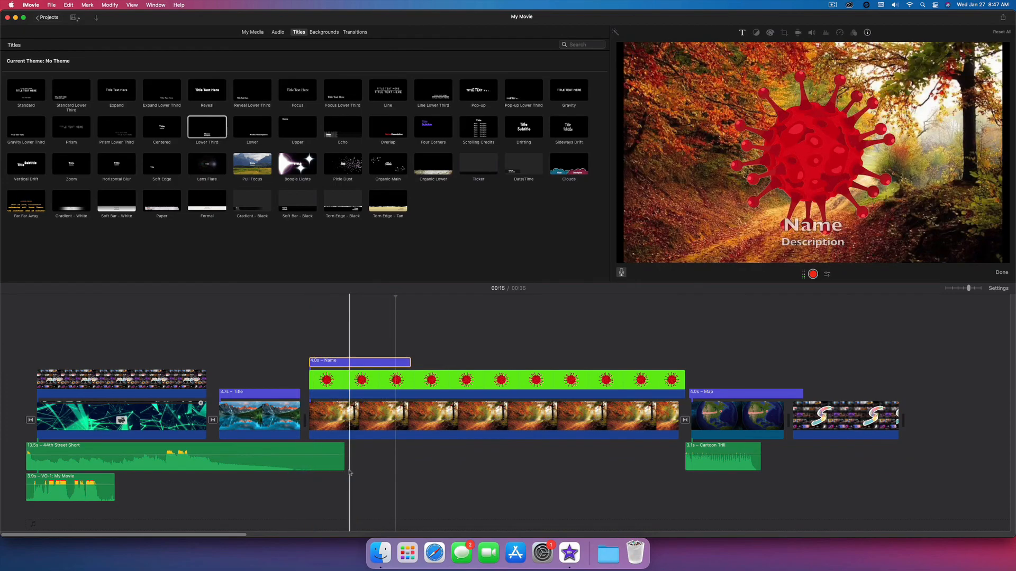
pyautogui.click(353, 418)
pyautogui.click(359, 385)
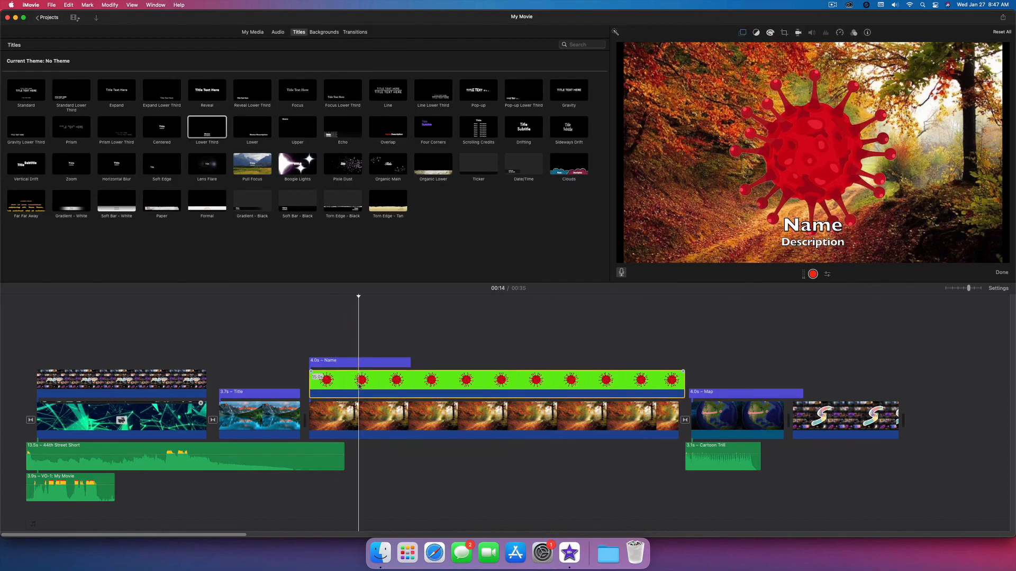
pyautogui.click(327, 362)
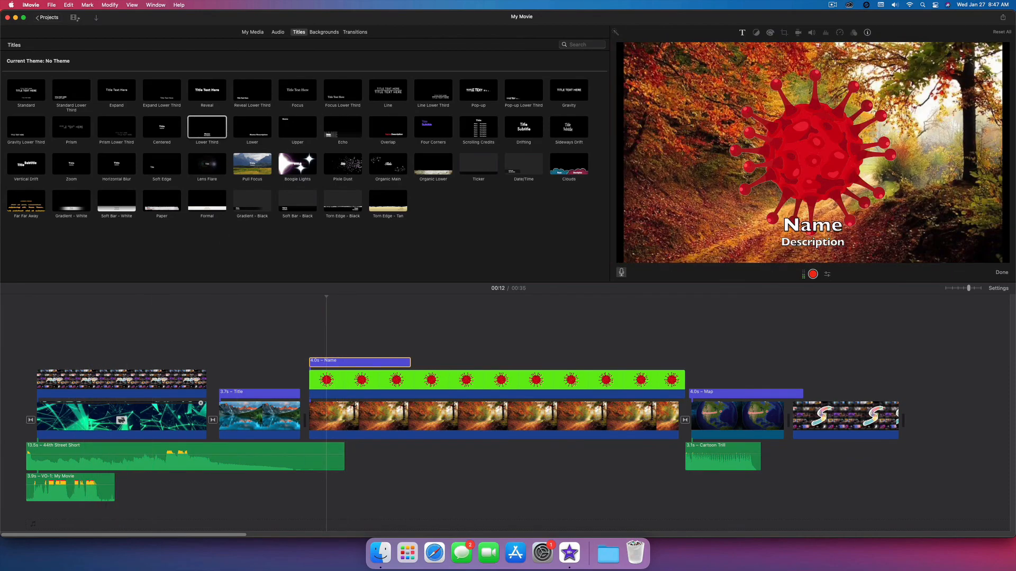
# Step: Layer the Cartoon Boing, Chicken and Clank sound effects on separate audio rows beneath the autumn road photo
pyautogui.click(278, 32)
pyautogui.moveTo(142, 223); pyautogui.dragTo(380, 475)
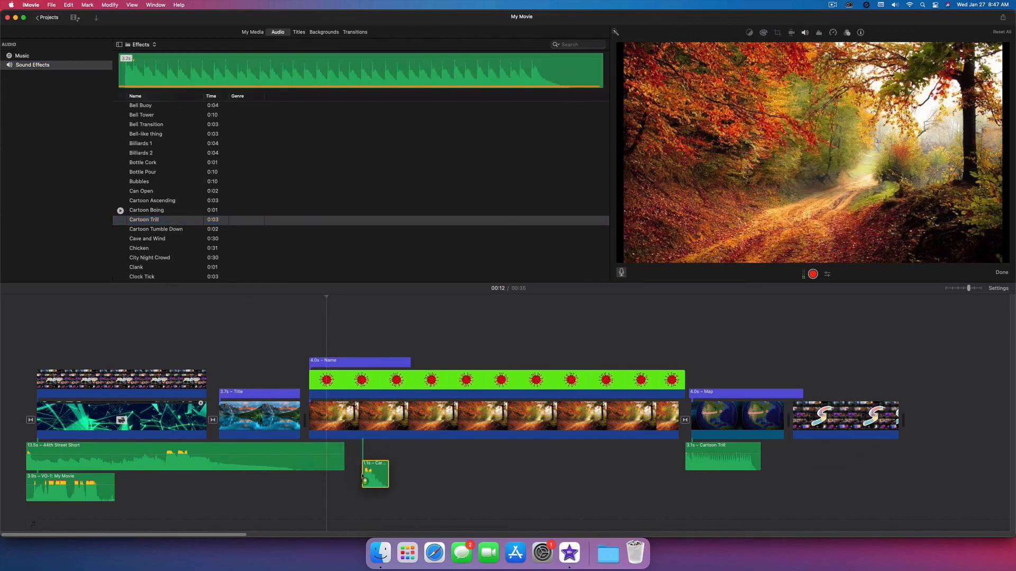
pyautogui.moveTo(142, 248); pyautogui.dragTo(488, 497)
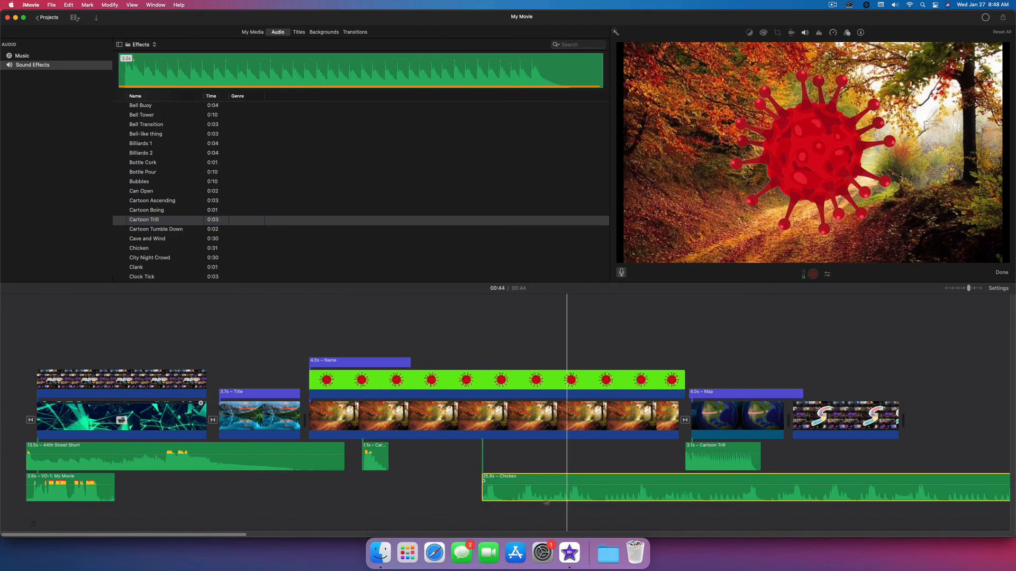
pyautogui.moveTo(136, 210); pyautogui.dragTo(220, 518)
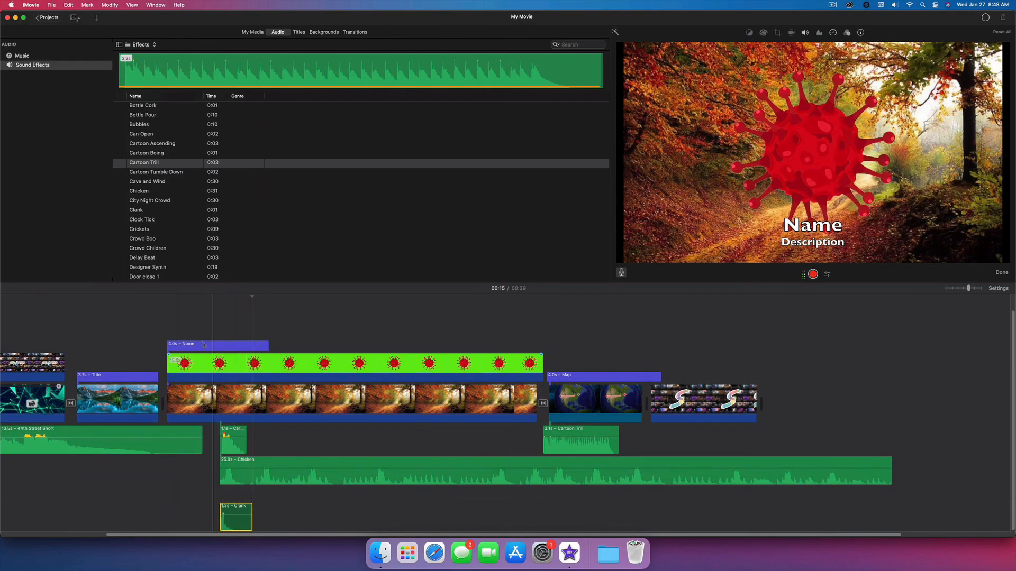
# Step: Play the layered sound effects under the virus clip and trim the end of the Chicken effect to about 2.8 s
pyautogui.click(196, 316)
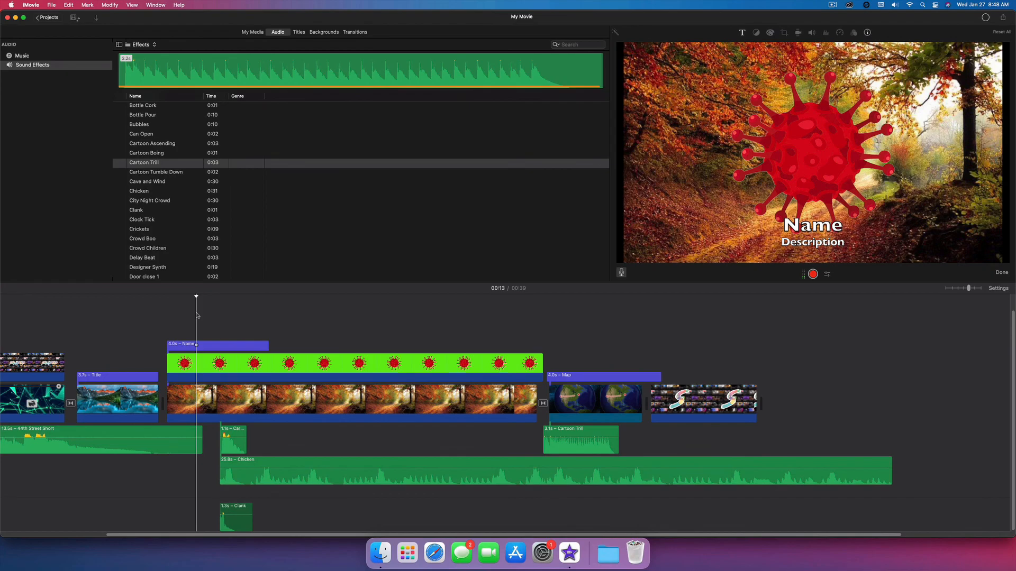
pyautogui.press('space')
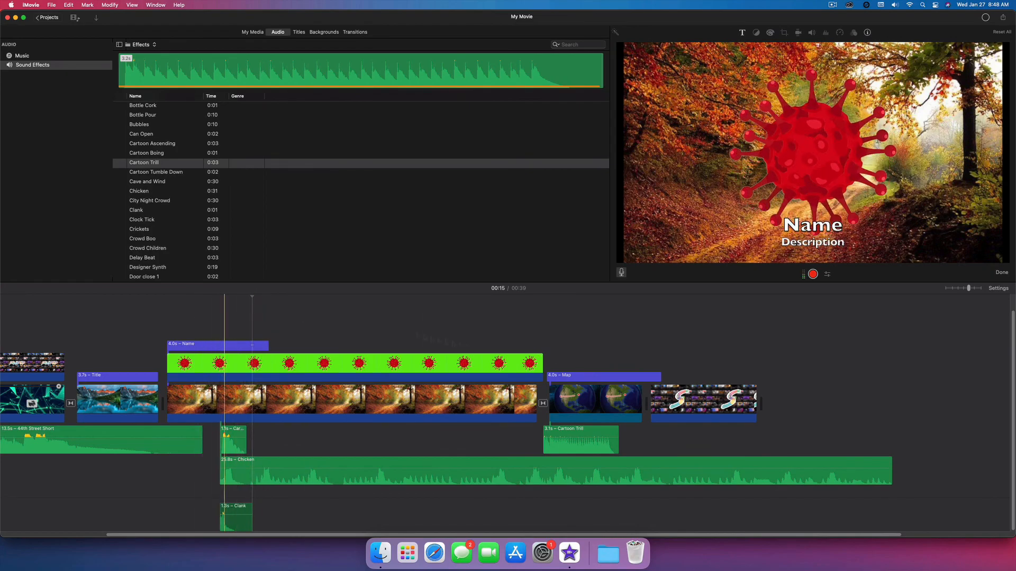
pyautogui.moveTo(892, 475); pyautogui.dragTo(290, 473)
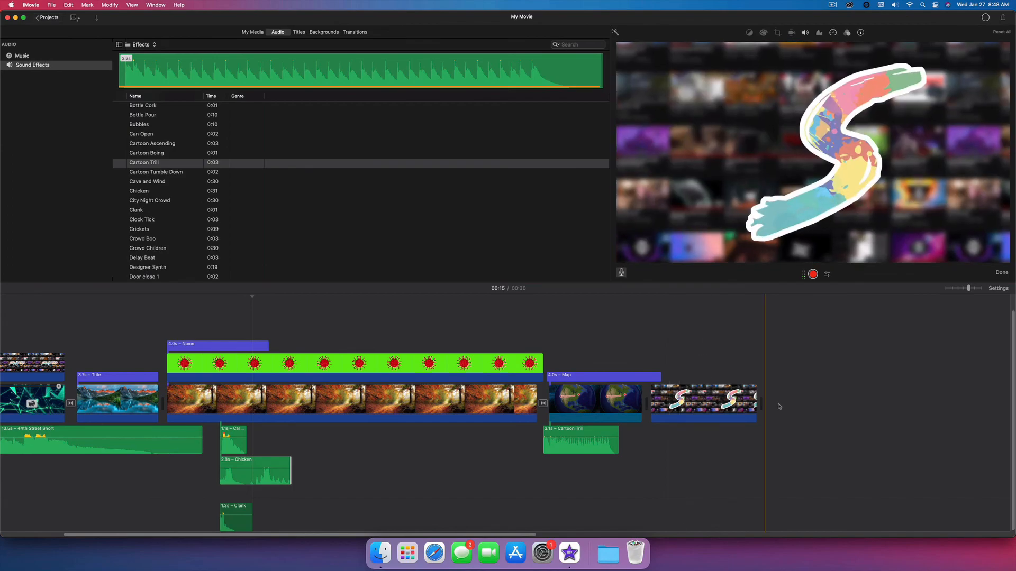
# Step: Add a Fade to Black transition at the end of the last photo and play the ending
pyautogui.click(356, 33)
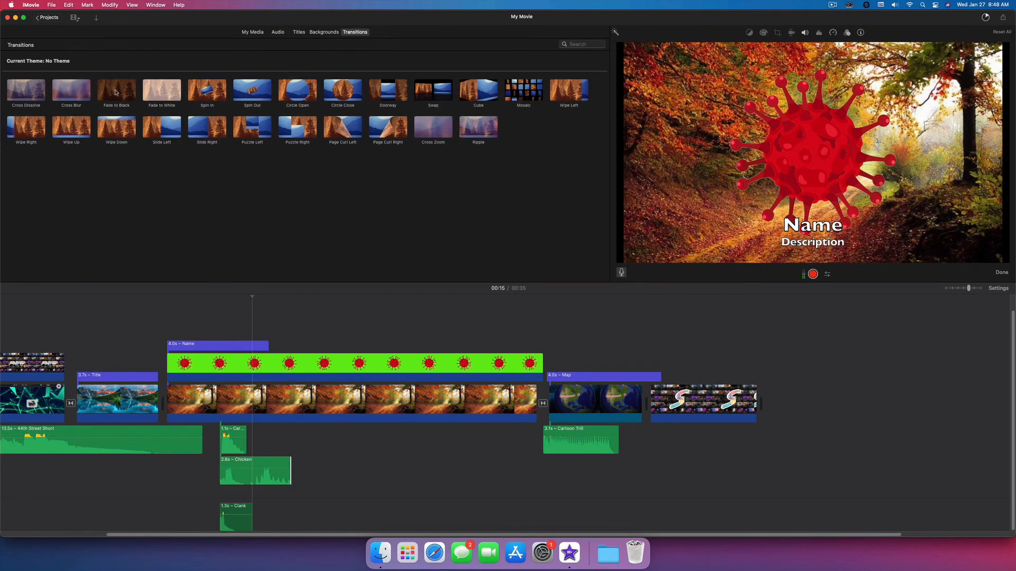
pyautogui.moveTo(115, 92); pyautogui.dragTo(746, 402)
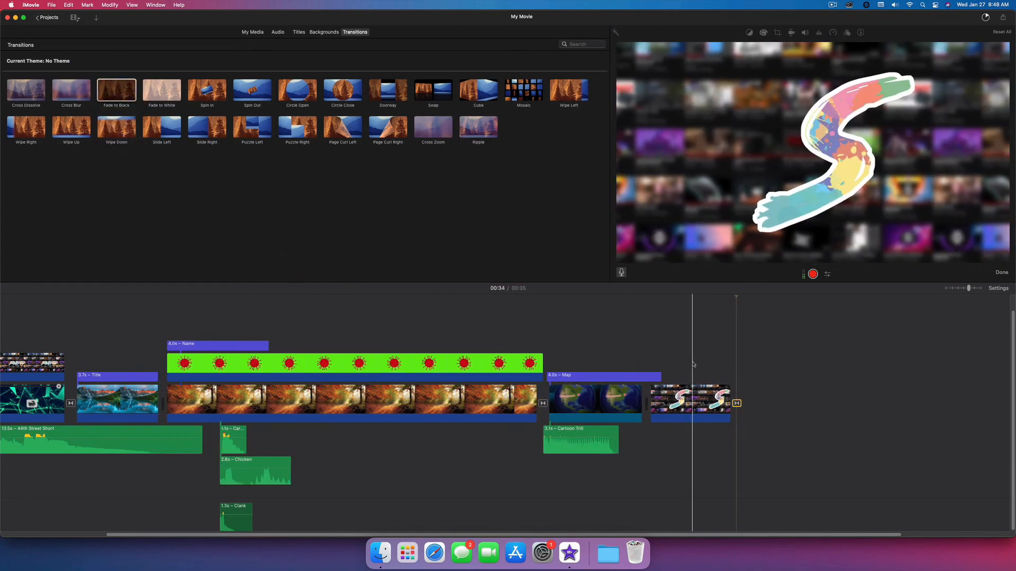
pyautogui.click(693, 364)
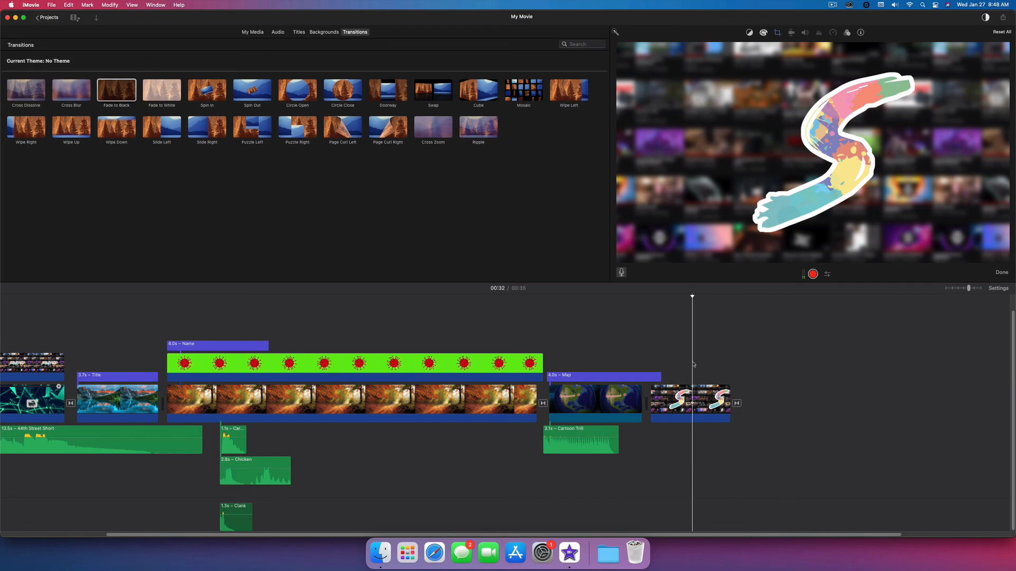
pyautogui.press('space')
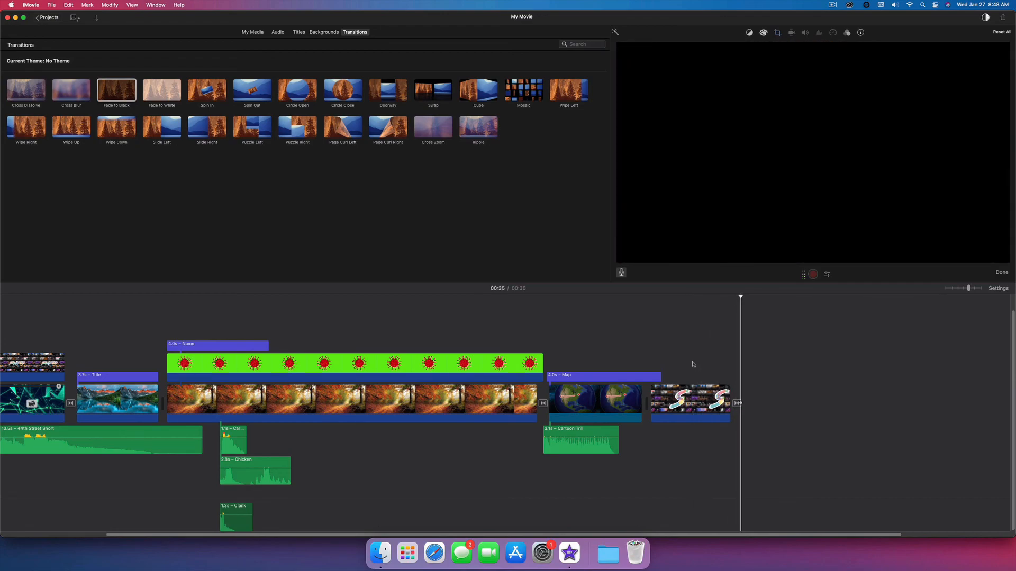
# Step: Add [squidud] Helicopter.wav from Finder's Downloads folder to the timeline and move it to start beneath the middle of the autumn road photo
pyautogui.hscroll(-2, 251, 537)
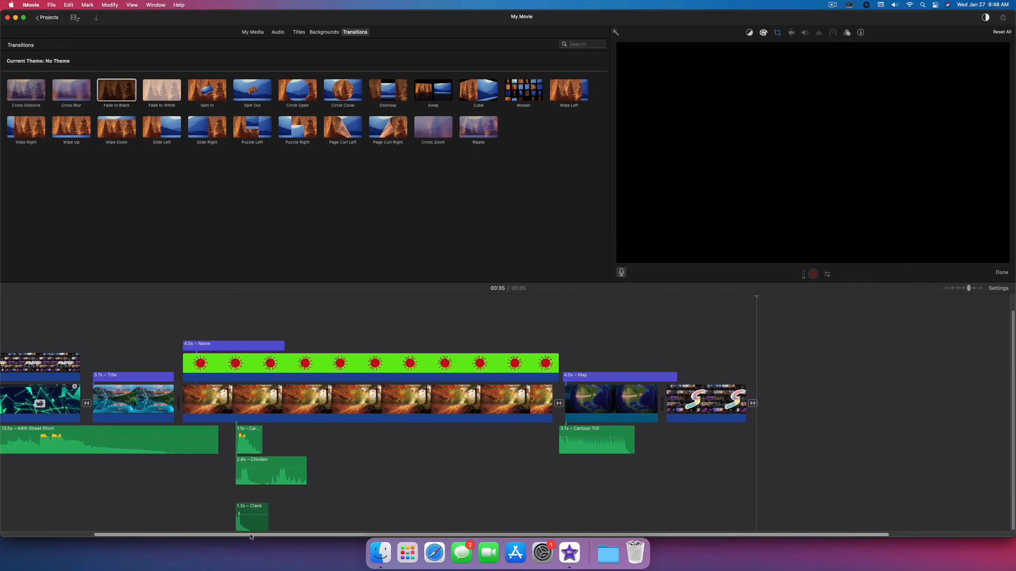
pyautogui.moveTo(252, 537); pyautogui.dragTo(328, 532)
pyautogui.click(380, 553)
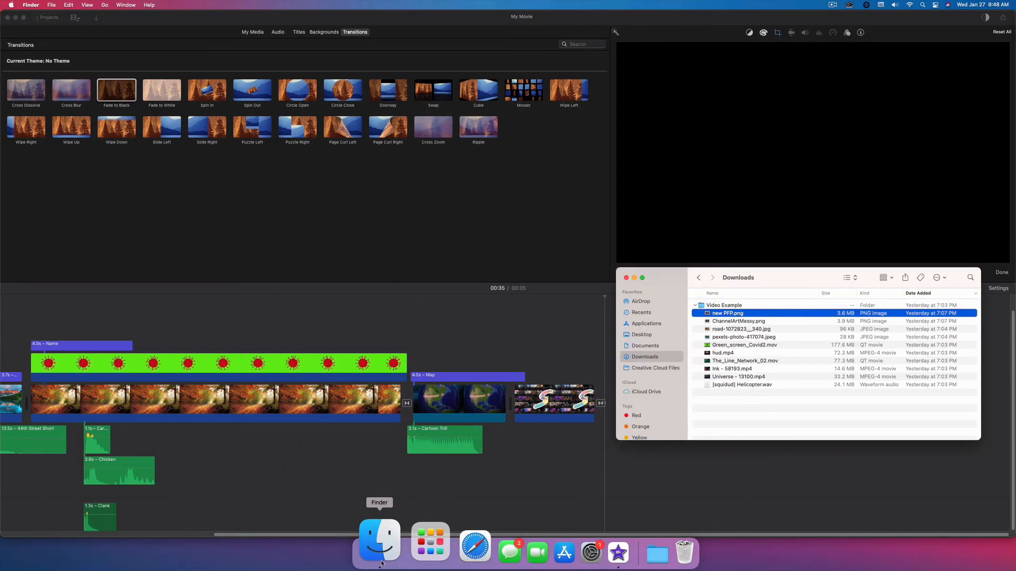
pyautogui.moveTo(731, 388); pyautogui.dragTo(442, 486)
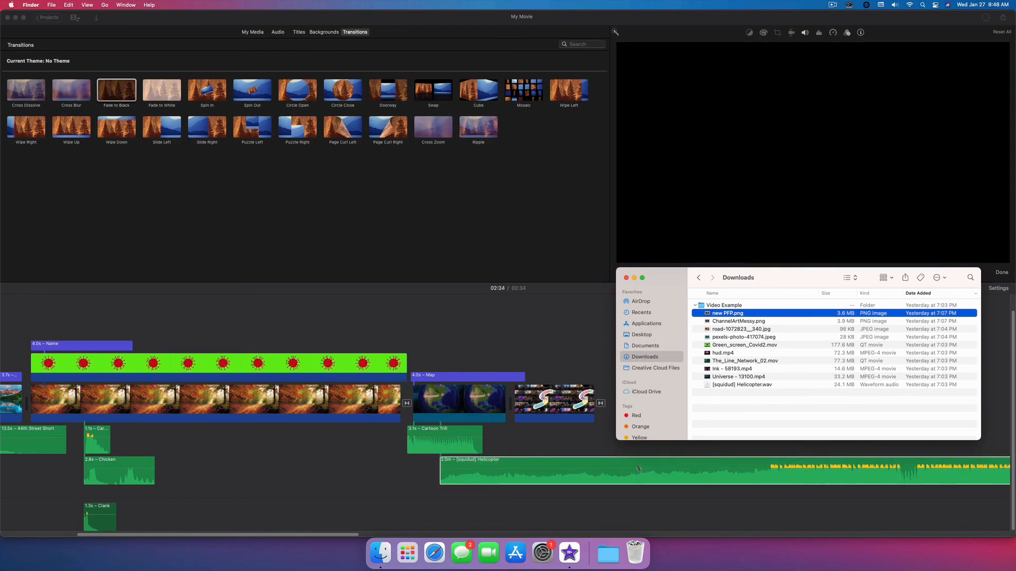
pyautogui.click(626, 278)
pyautogui.moveTo(582, 472); pyautogui.dragTo(334, 479)
# Step: Split the Helicopter audio near the end of the last photo and delete the remainder, leaving about 14.8 s
pyautogui.rightClick(628, 462)
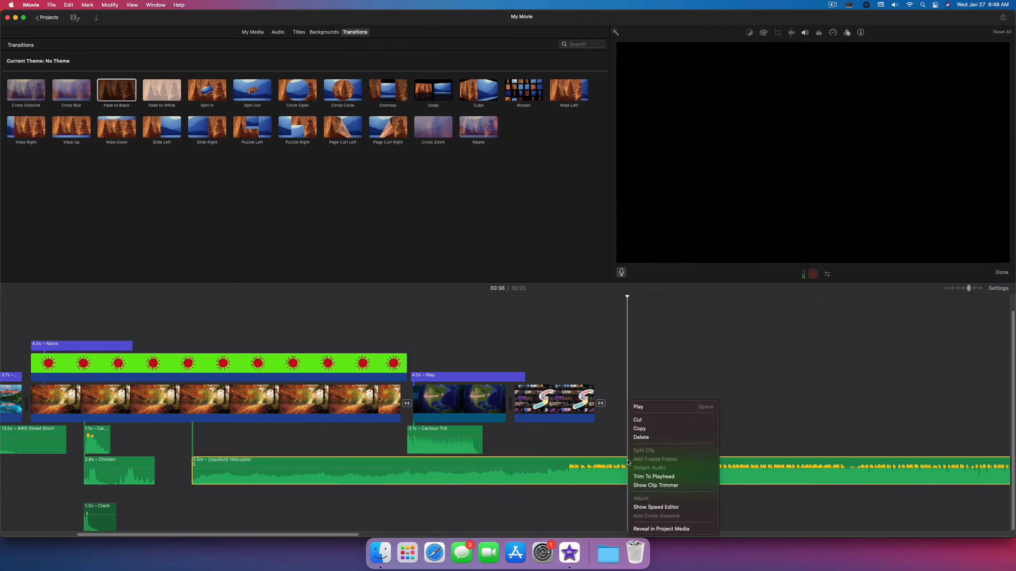
pyautogui.click(628, 461)
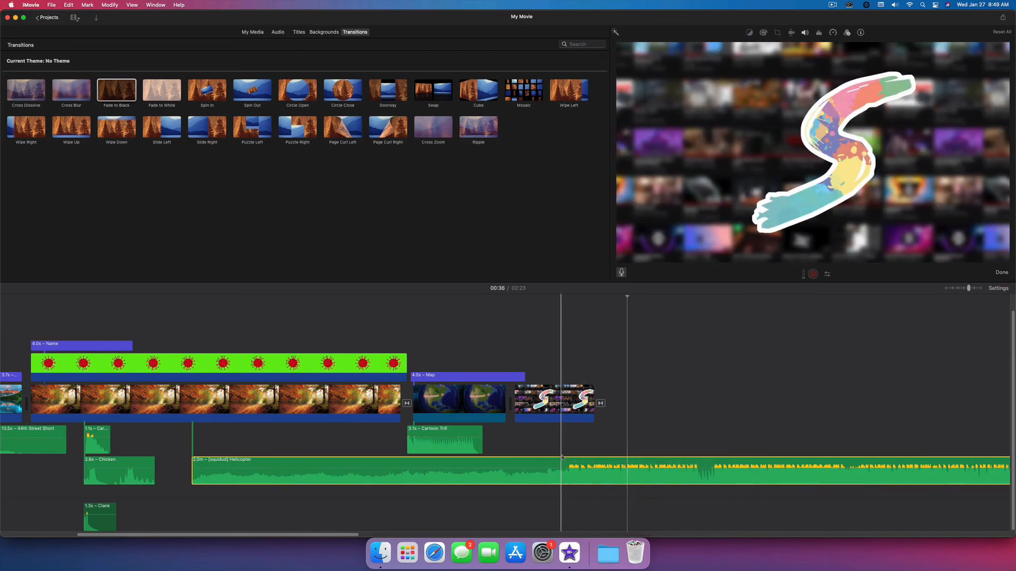
pyautogui.rightClick(571, 464)
pyautogui.click(587, 450)
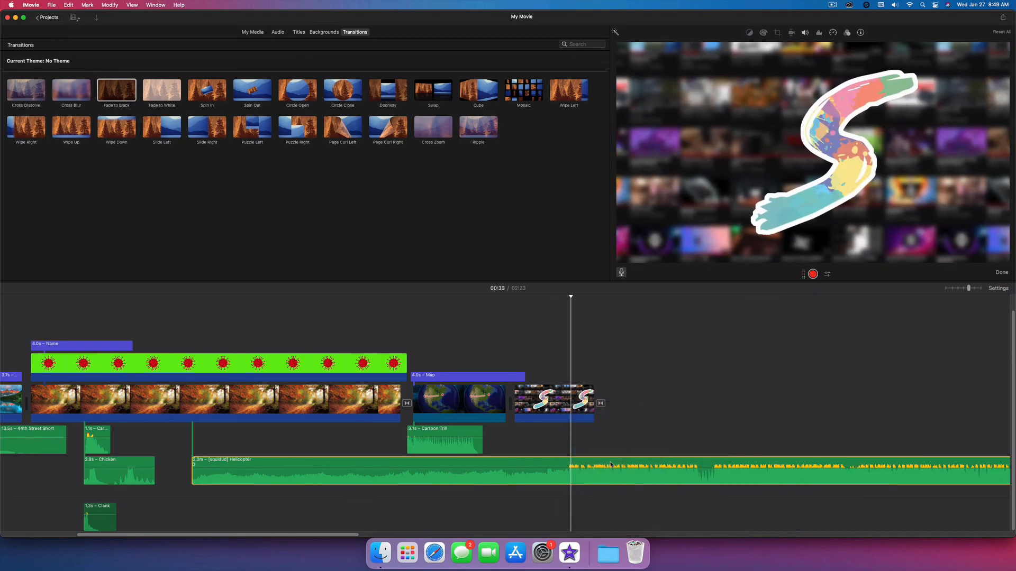
pyautogui.moveTo(609, 471); pyautogui.dragTo(614, 444)
pyautogui.press('Delete')
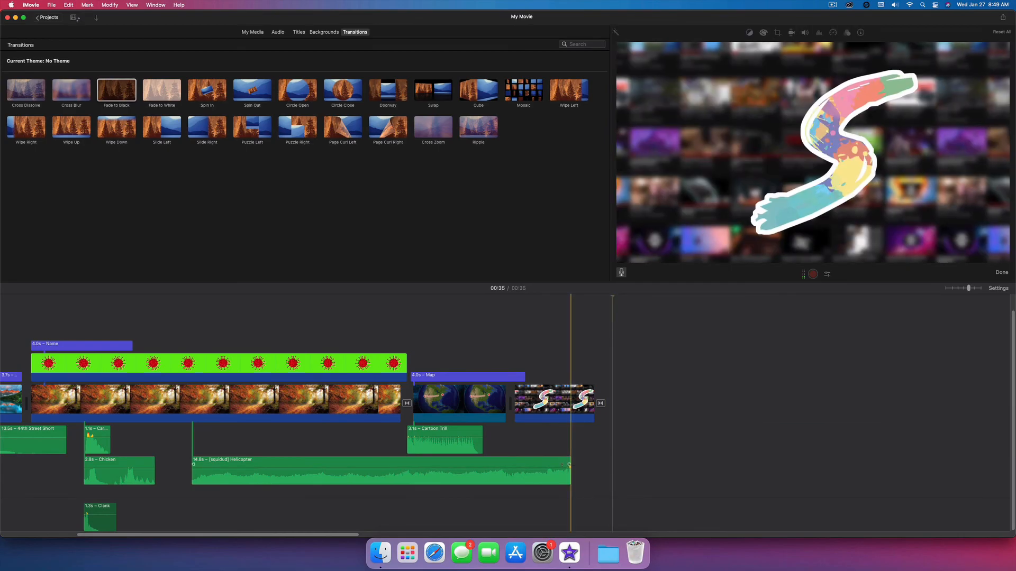
pyautogui.click(555, 448)
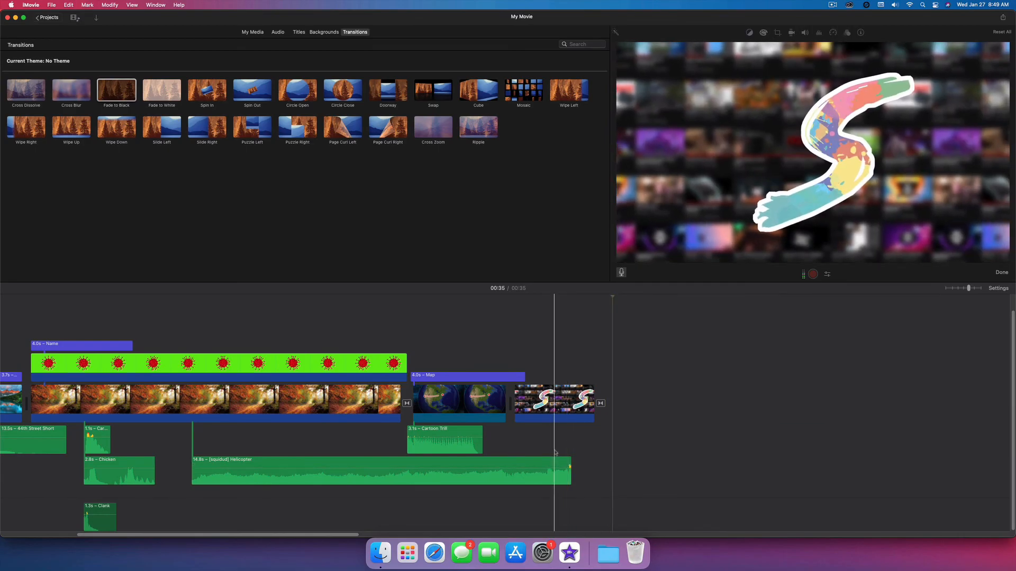
# Step: Add a fade-in and a fade-out to the ends of the Helicopter audio and play its beginning
pyautogui.press('space')
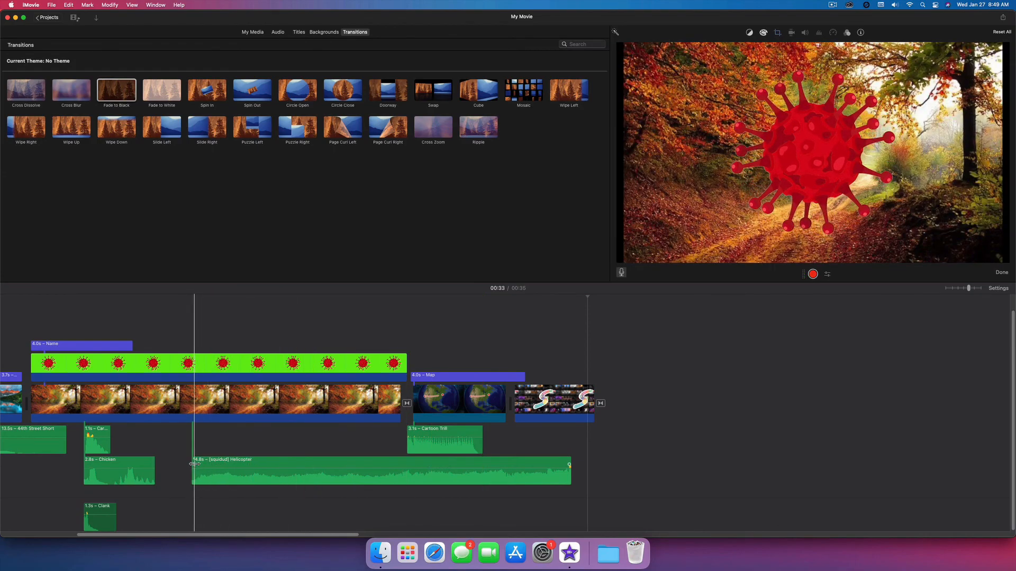
pyautogui.moveTo(569, 465); pyautogui.dragTo(545, 464)
pyautogui.moveTo(193, 464); pyautogui.dragTo(224, 465)
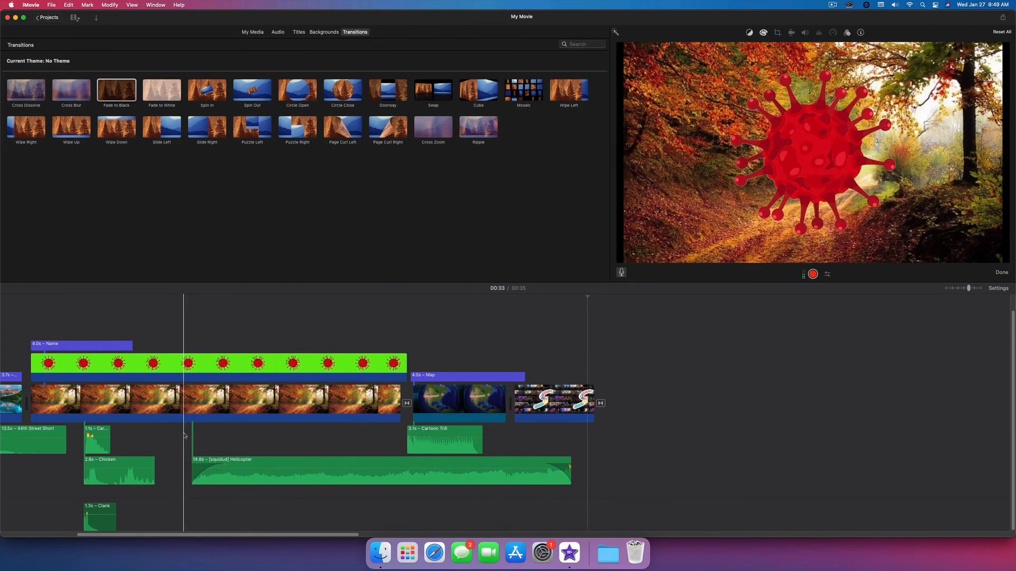
pyautogui.press('space')
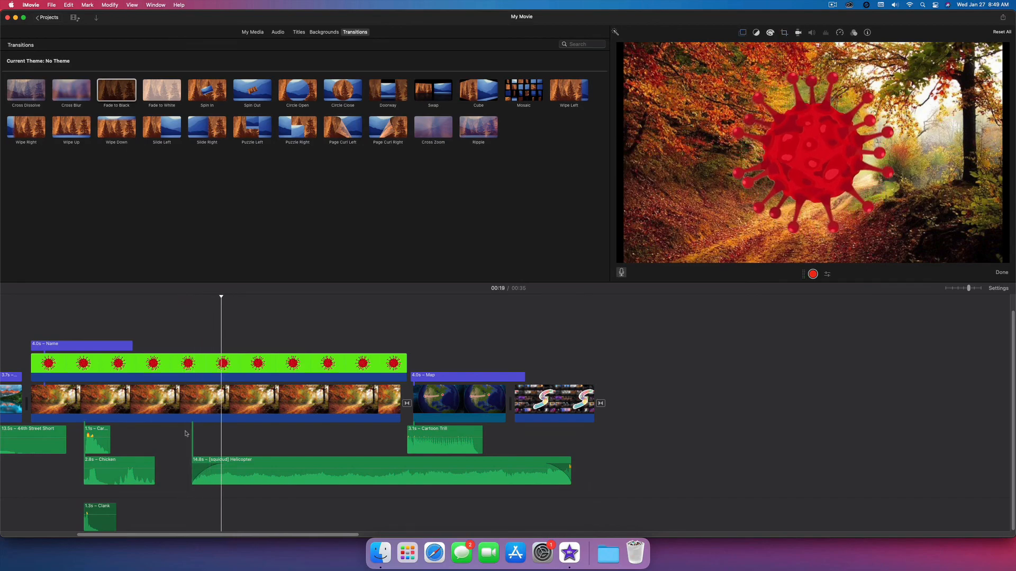
pyautogui.click(535, 432)
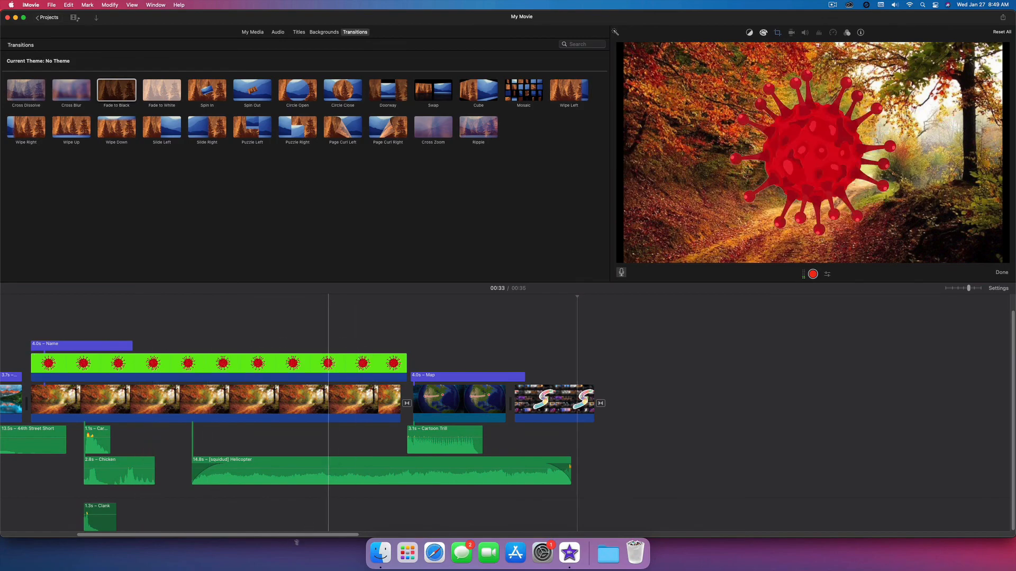
# Step: Return the playhead to the start of the movie and open the settings for sharing it as a file
pyautogui.hscroll(-10, 328, 402)
pyautogui.click(15, 336)
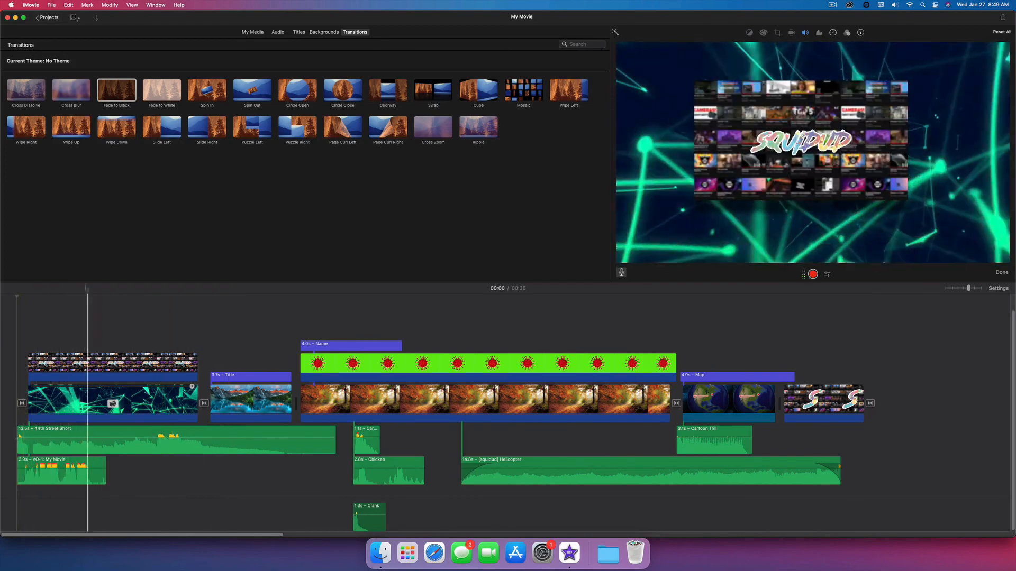
pyautogui.click(51, 5)
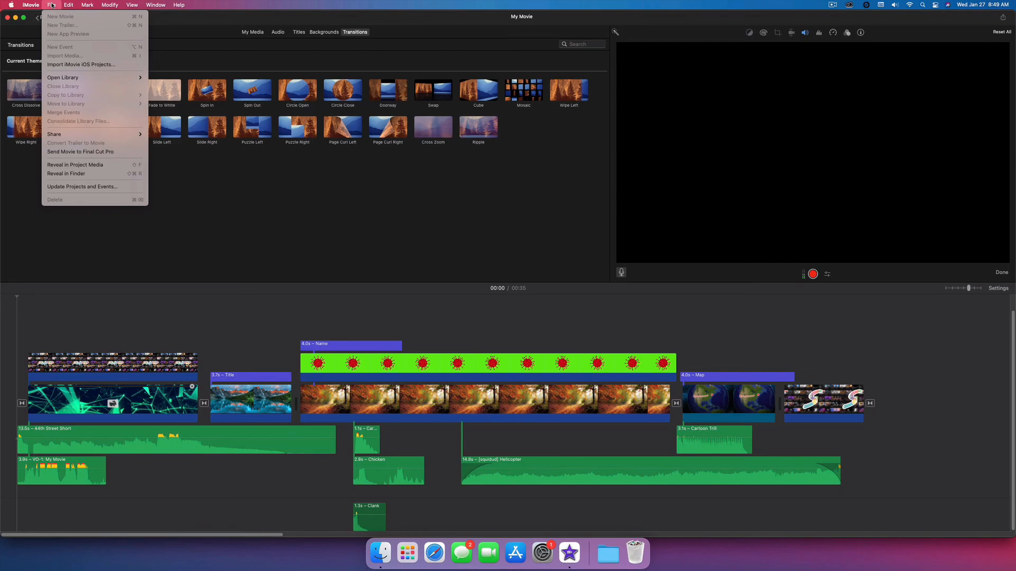
pyautogui.moveTo(84, 135)
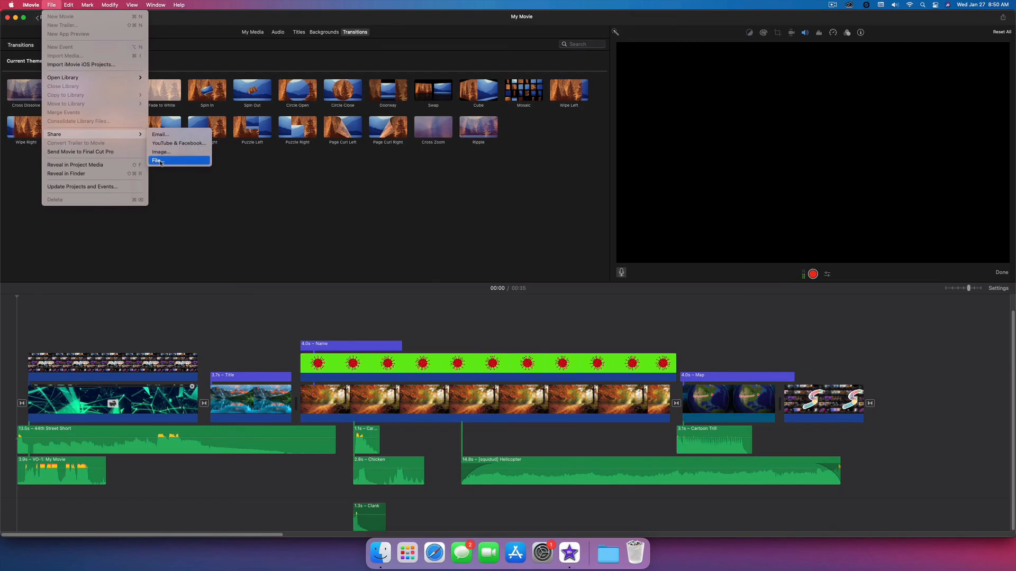
pyautogui.click(161, 161)
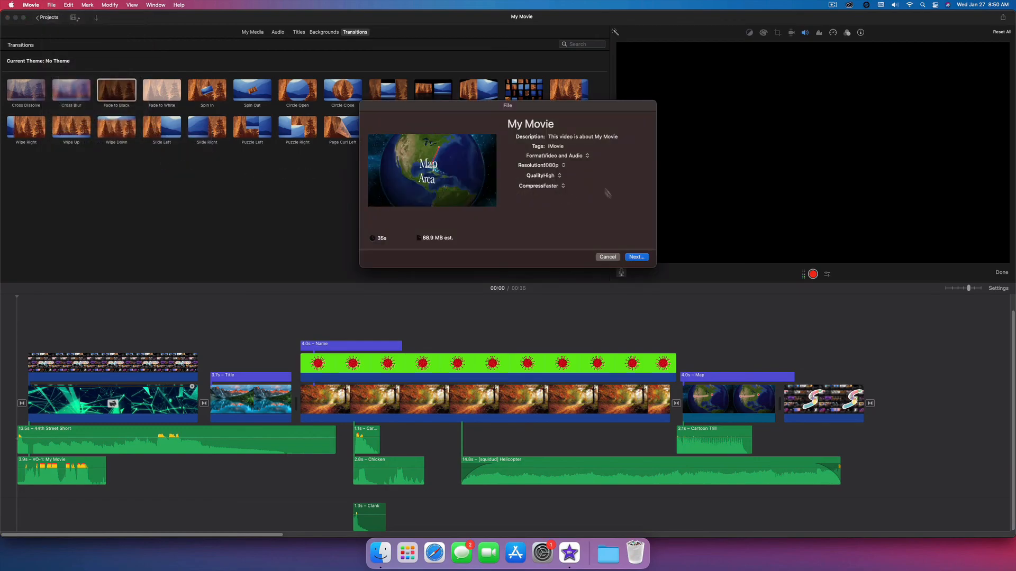
# Step: Title the export "Example video" and set its description to "this is an example"
pyautogui.click(566, 126)
pyautogui.moveTo(566, 126); pyautogui.dragTo(503, 126)
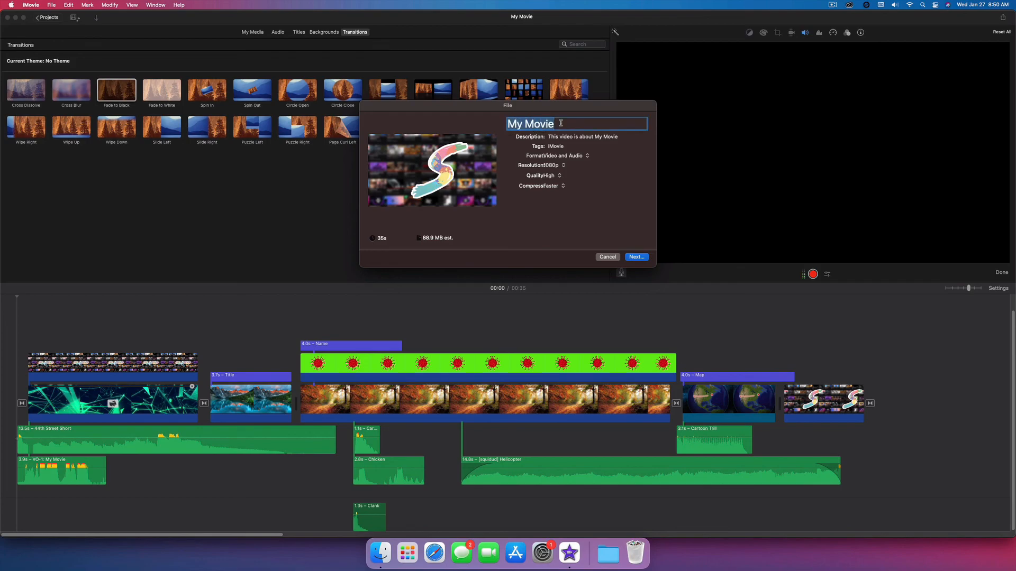
pyautogui.write('Example')
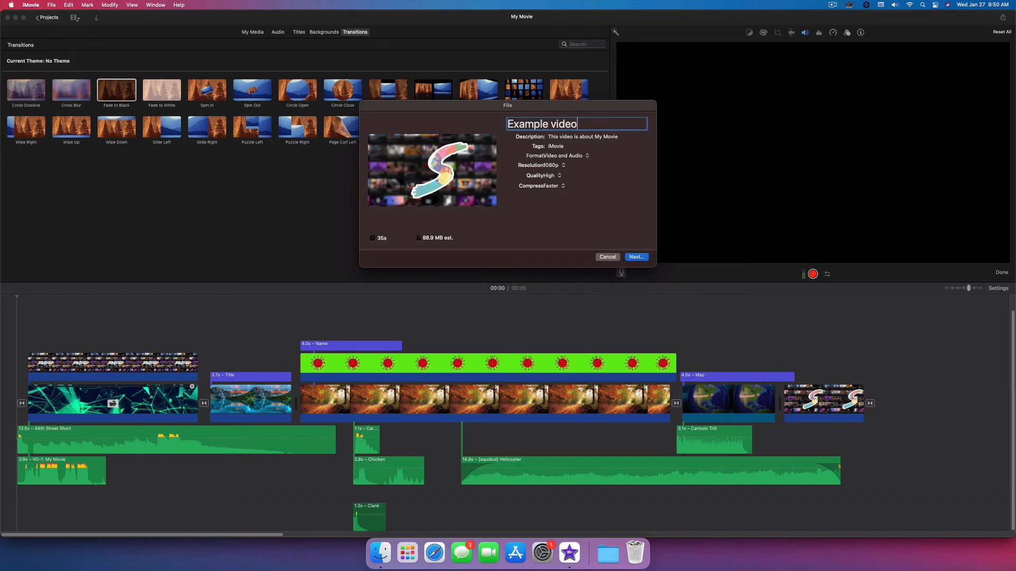
pyautogui.press('Tab')
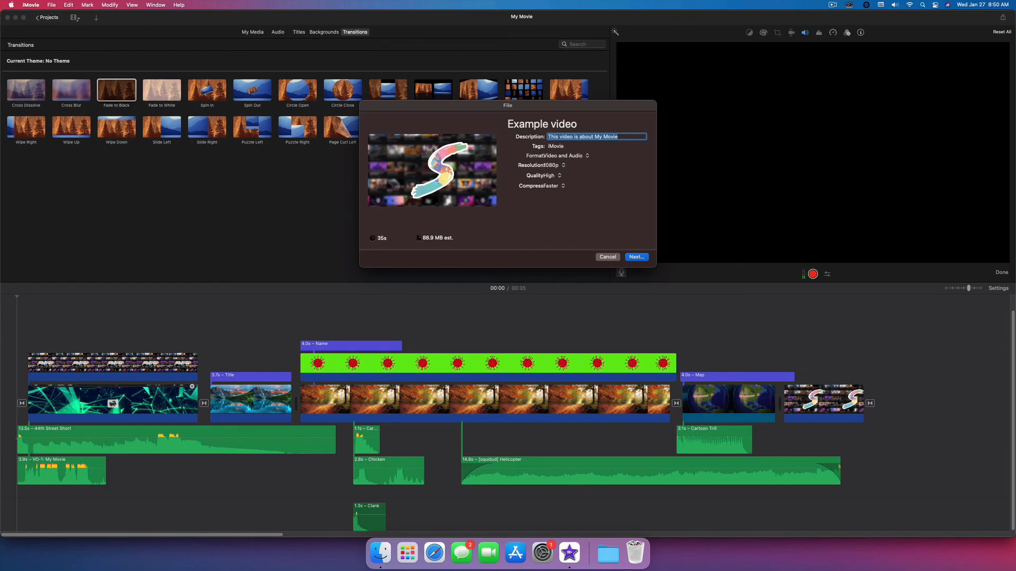
pyautogui.write('this is an example')
pyautogui.press('Tab')
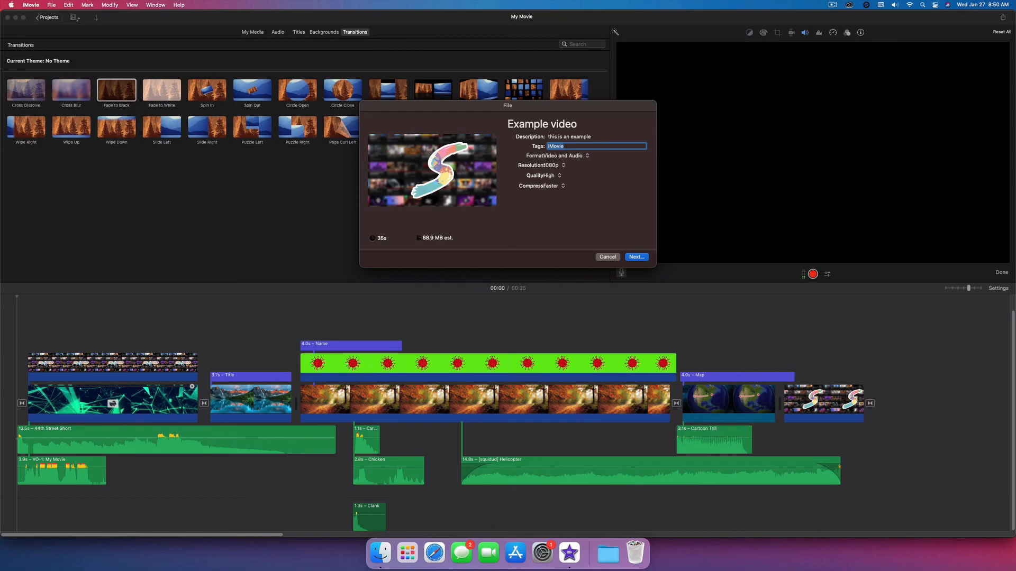
# Step: Keep the export format at Video and Audio and the resolution at 1080p after reviewing their options
pyautogui.click(553, 158)
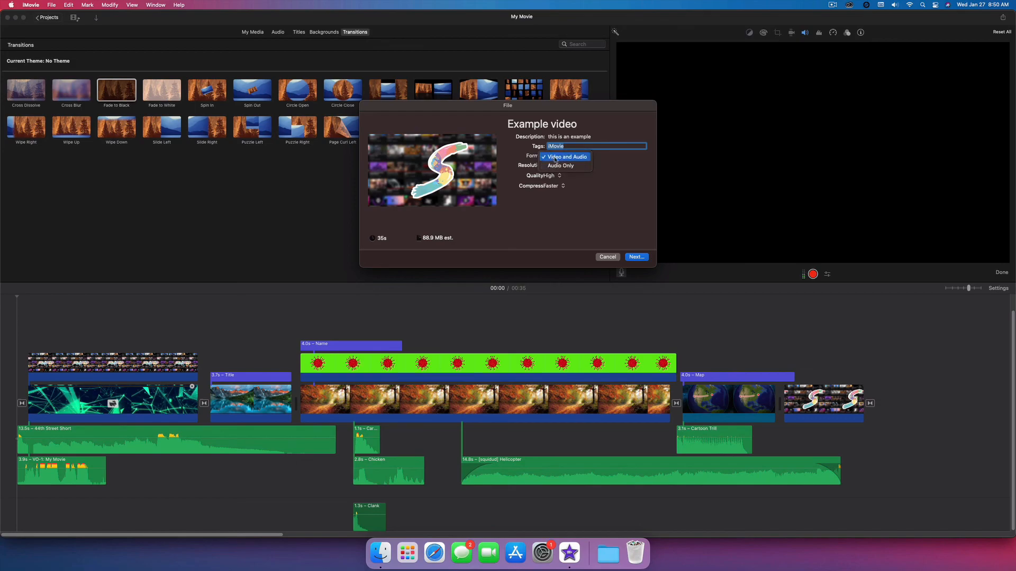
pyautogui.click(554, 157)
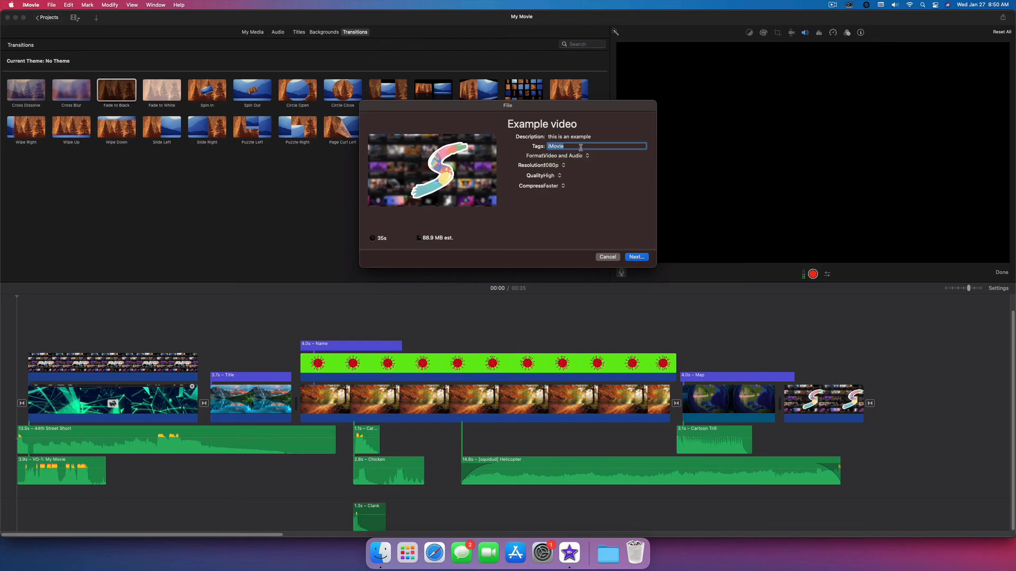
pyautogui.click(553, 167)
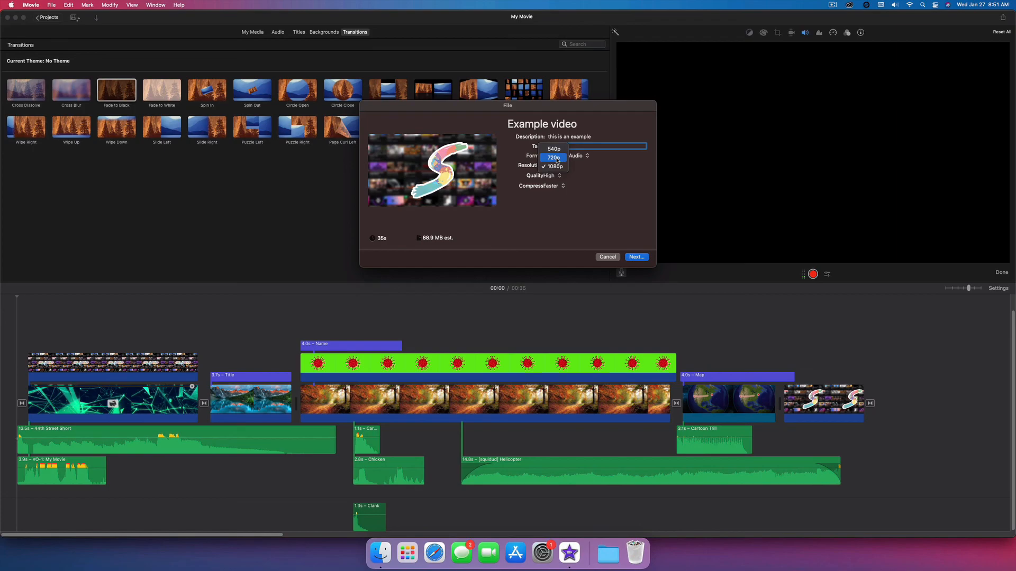
pyautogui.click(552, 217)
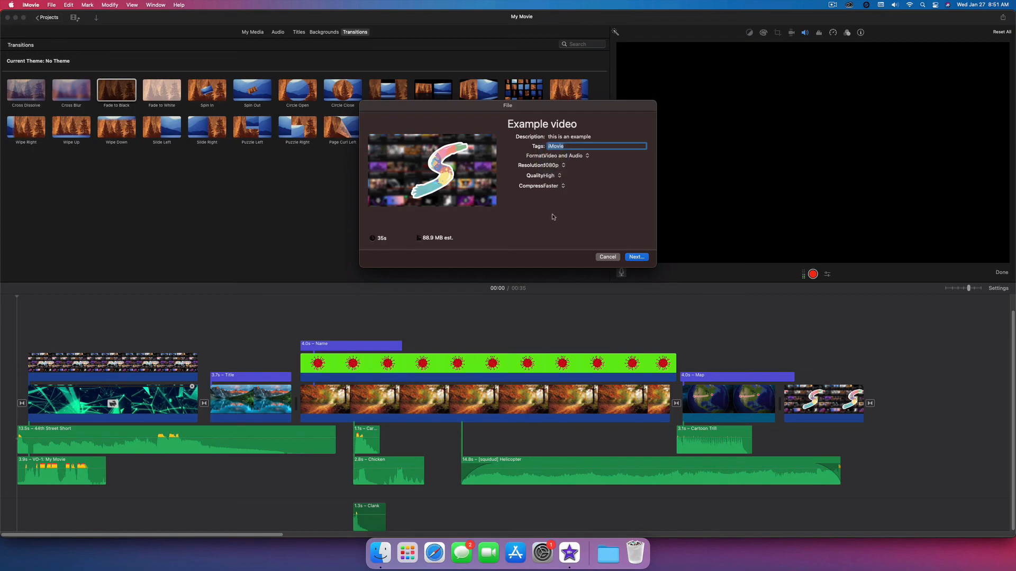
pyautogui.click(557, 167)
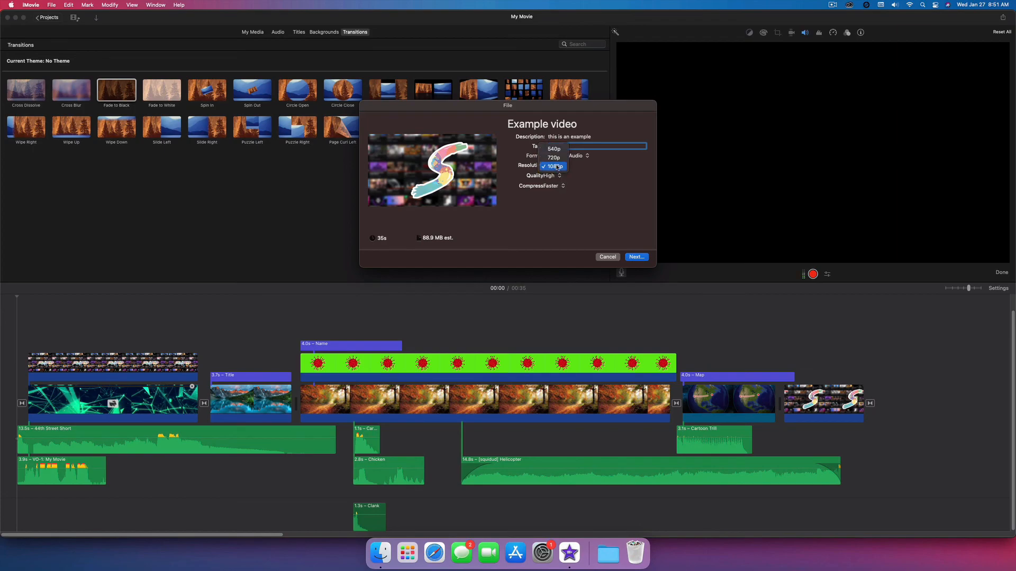
pyautogui.click(553, 172)
# Step: Keep the export quality at High and the compression at Faster after reviewing their options
pyautogui.click(556, 177)
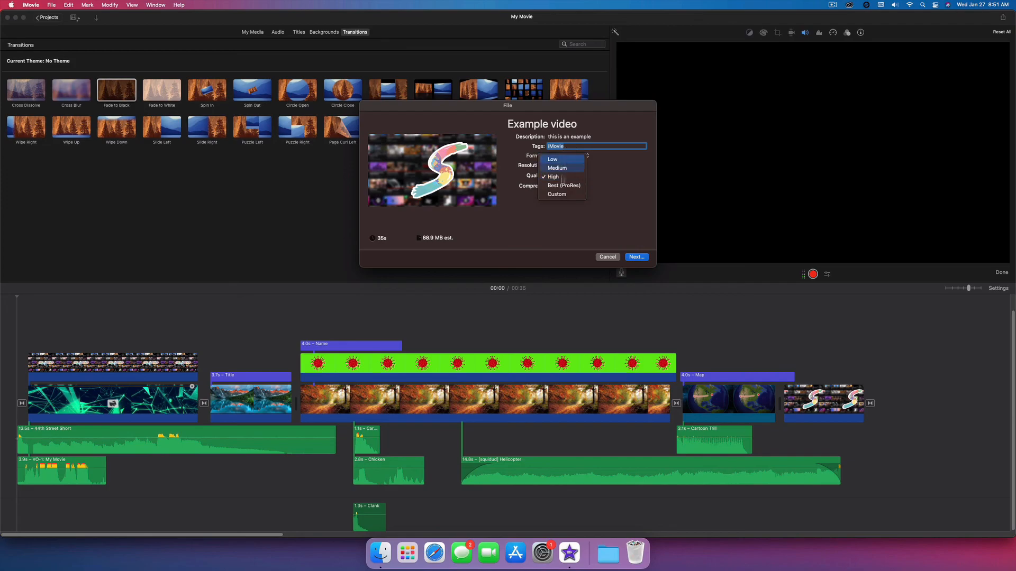
pyautogui.click(556, 177)
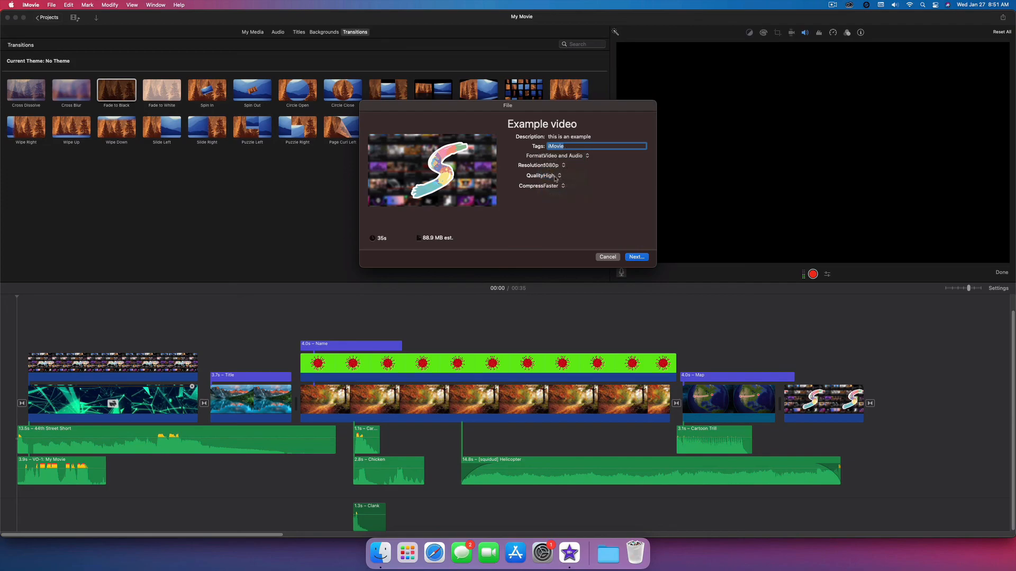
pyautogui.click(555, 188)
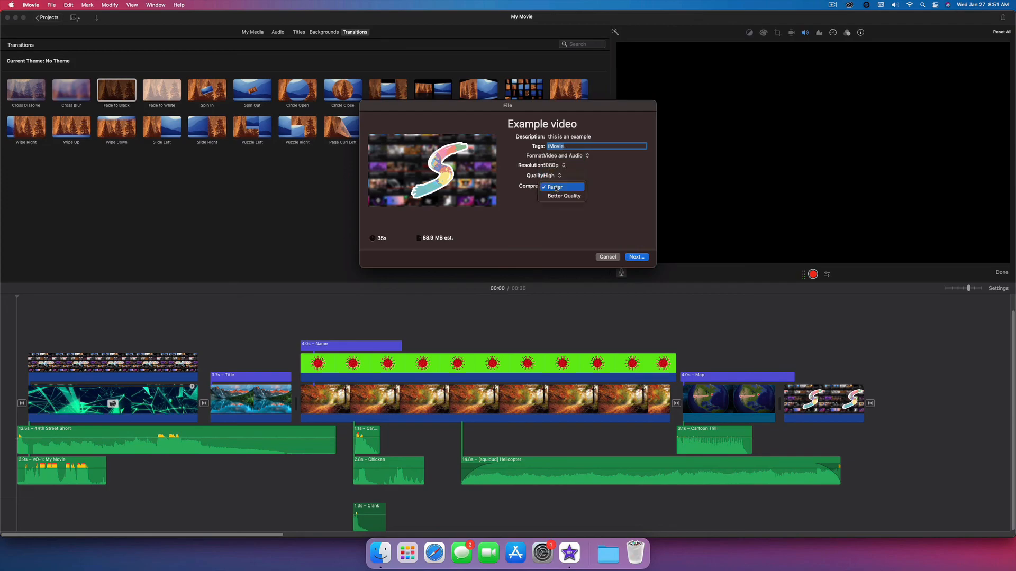
pyautogui.click(555, 188)
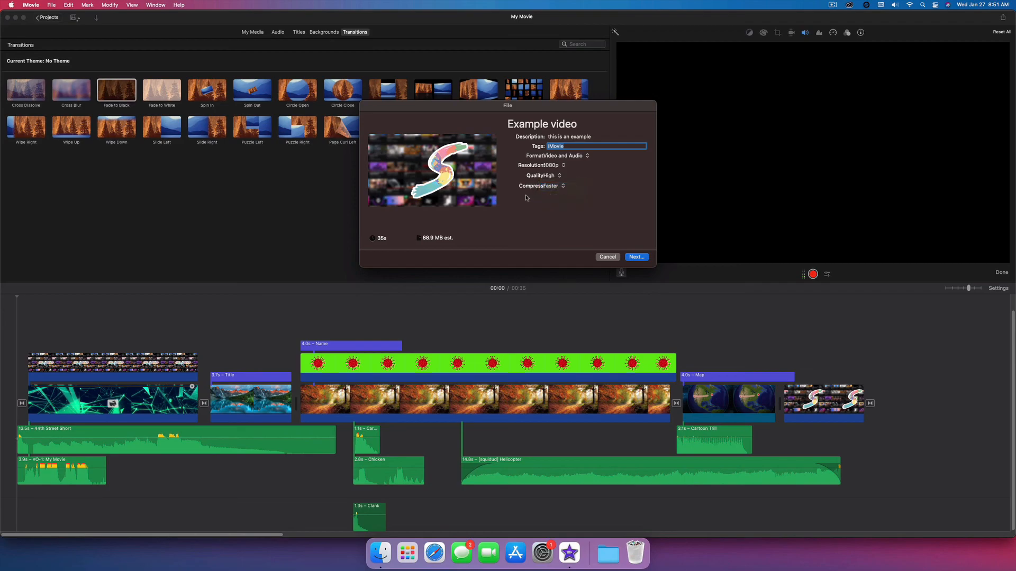
pyautogui.click(557, 187)
pyautogui.click(558, 188)
pyautogui.click(559, 188)
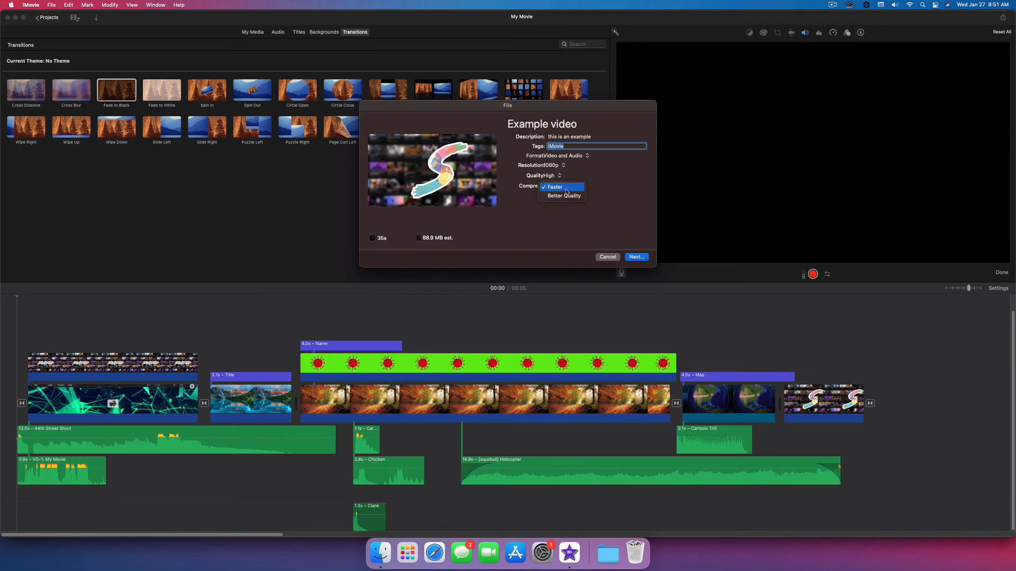
pyautogui.click(564, 190)
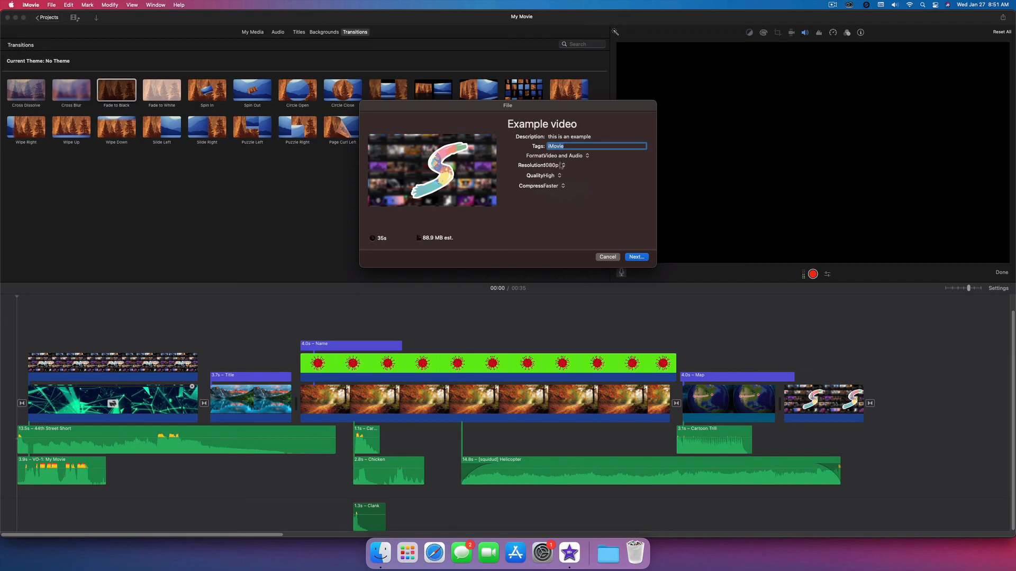
pyautogui.click(560, 146)
# Step: Save the export to the Desktop under the name Example video
pyautogui.click(635, 257)
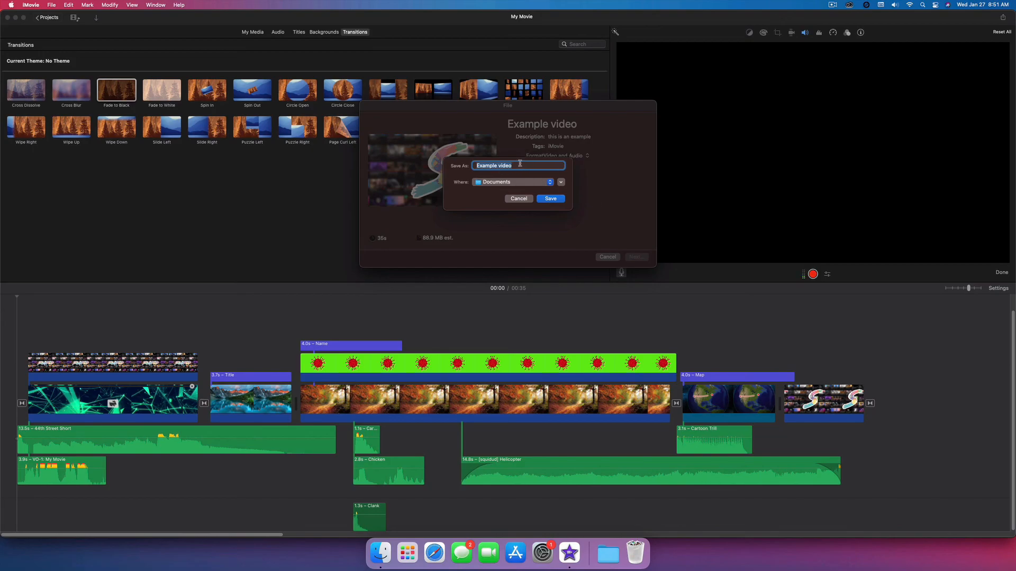
pyautogui.click(501, 183)
pyautogui.click(501, 182)
pyautogui.click(501, 183)
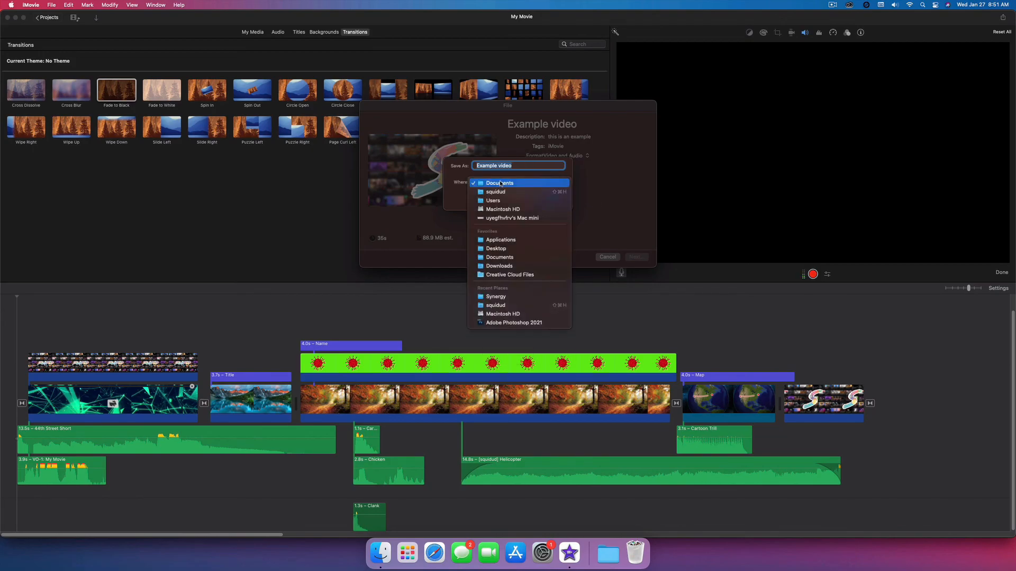
pyautogui.click(508, 249)
pyautogui.click(550, 199)
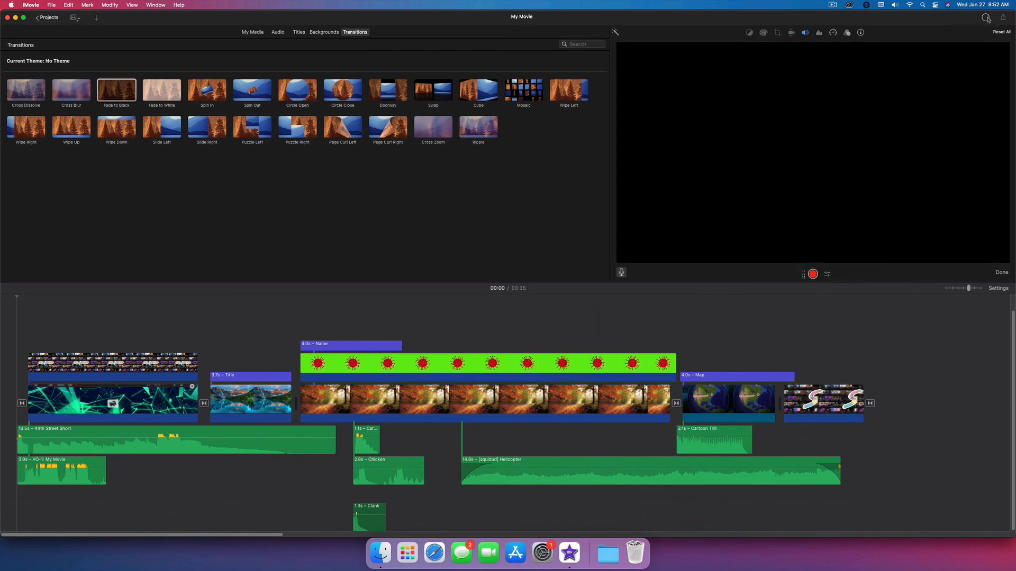
# Step: Check the export's progress and quit iMovie once the movie has been exported
pyautogui.click(987, 18)
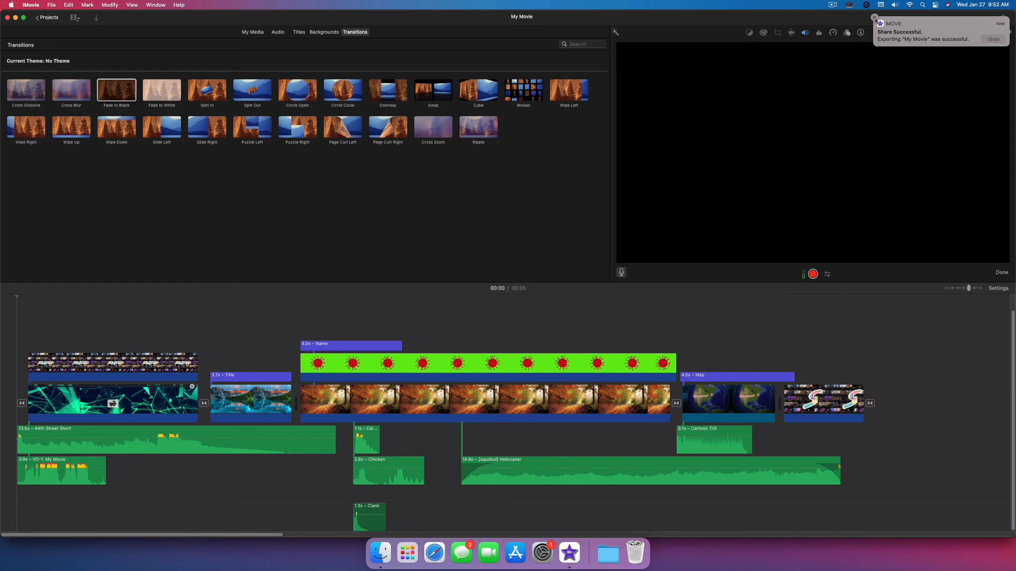
pyautogui.click(874, 22)
pyautogui.click(33, 9)
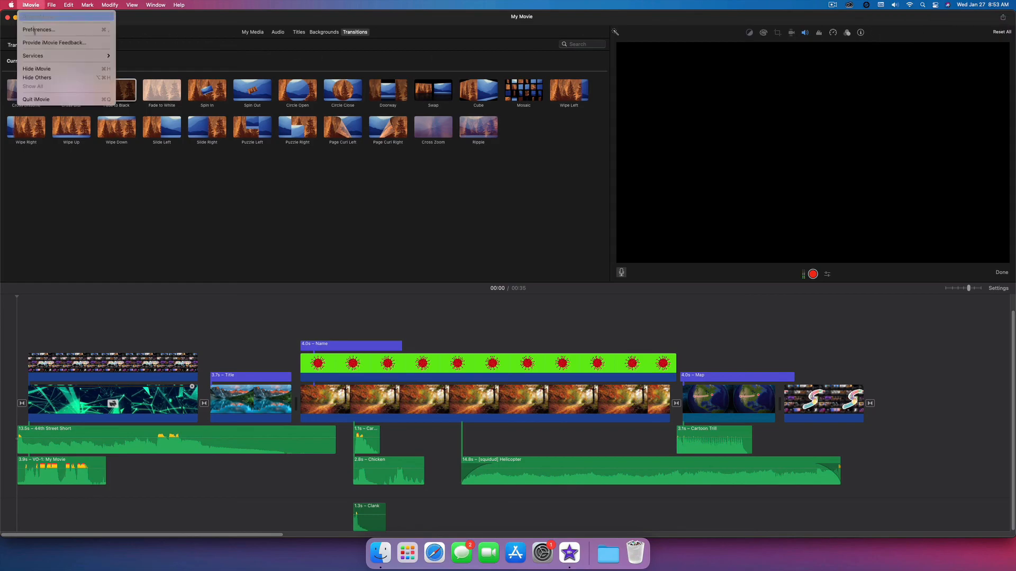
pyautogui.click(41, 100)
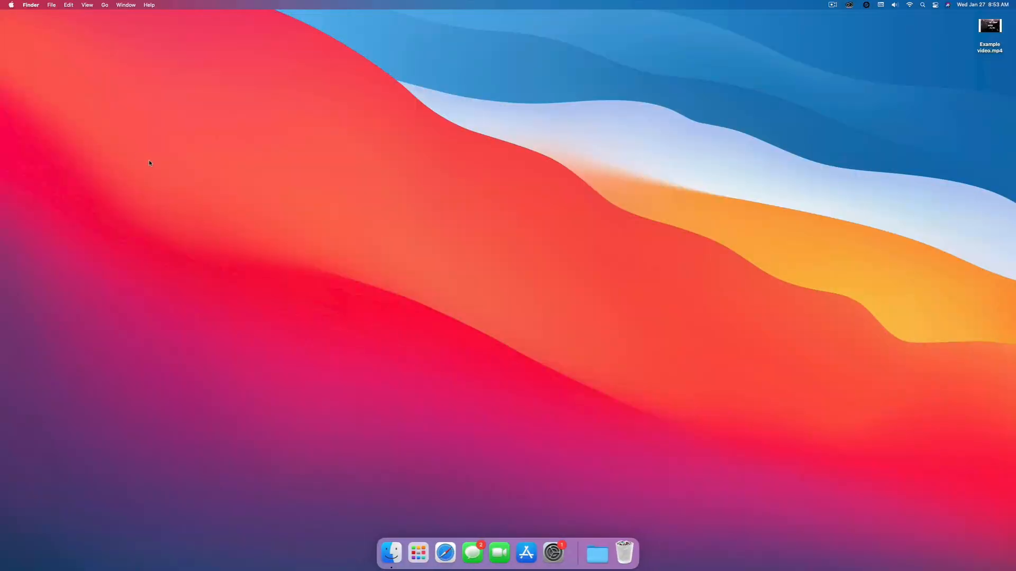
# Step: Move Example video.mp4 to the middle of the desktop and preview it in QuickTime Player, quitting the player when done
pyautogui.moveTo(987, 29); pyautogui.dragTo(489, 271)
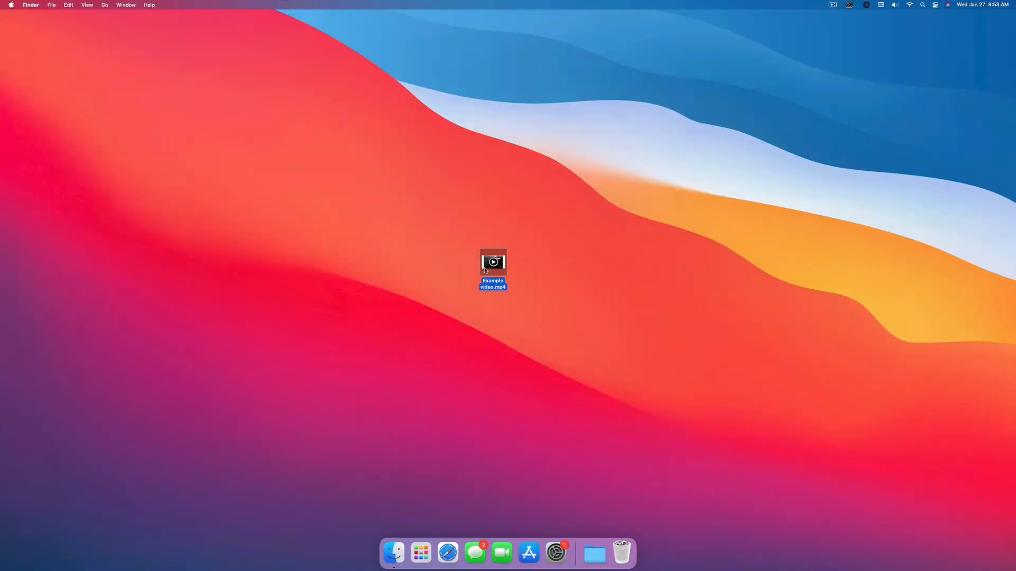
pyautogui.doubleClick(484, 271)
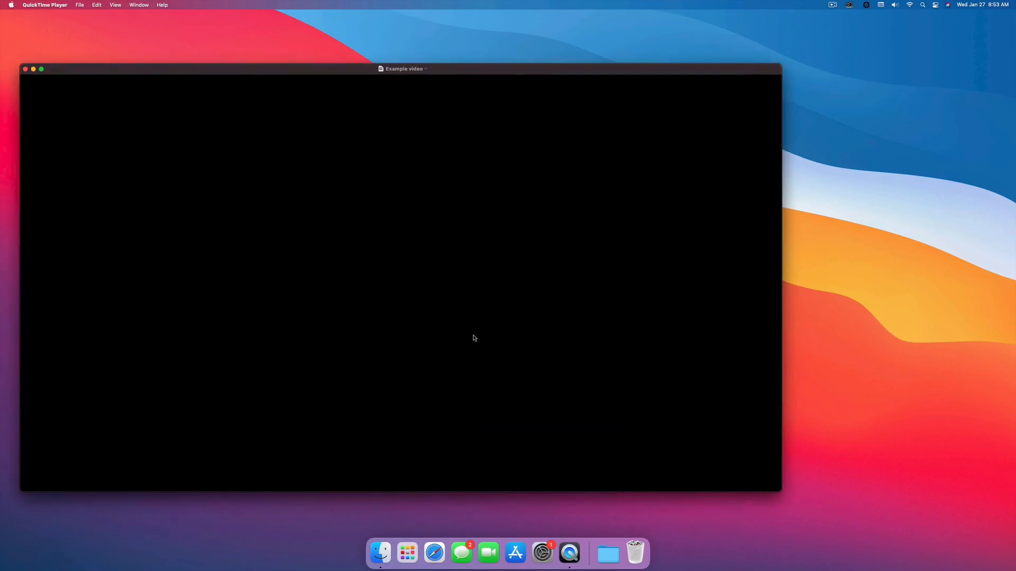
pyautogui.click(401, 405)
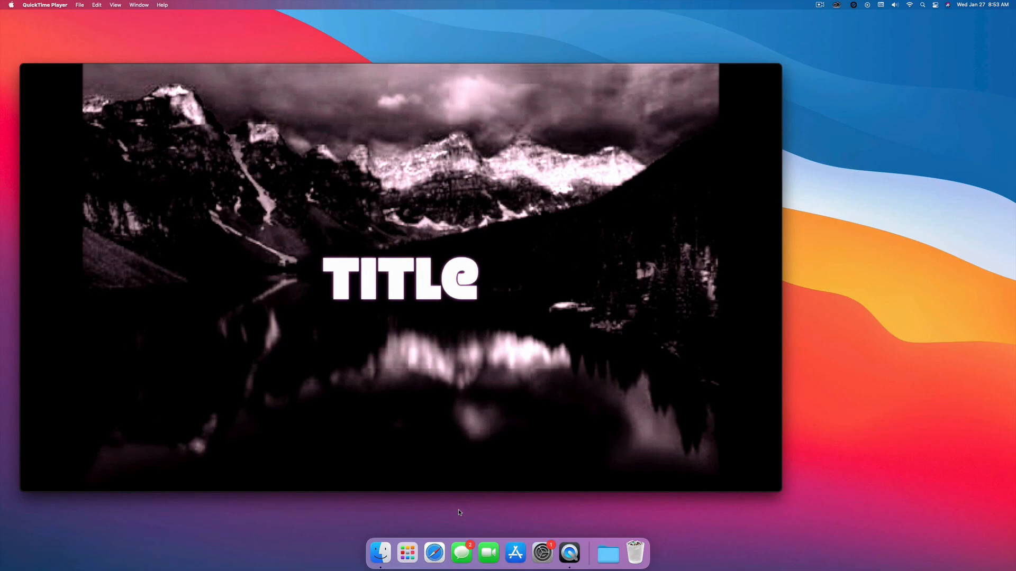
pyautogui.moveTo(478, 385)
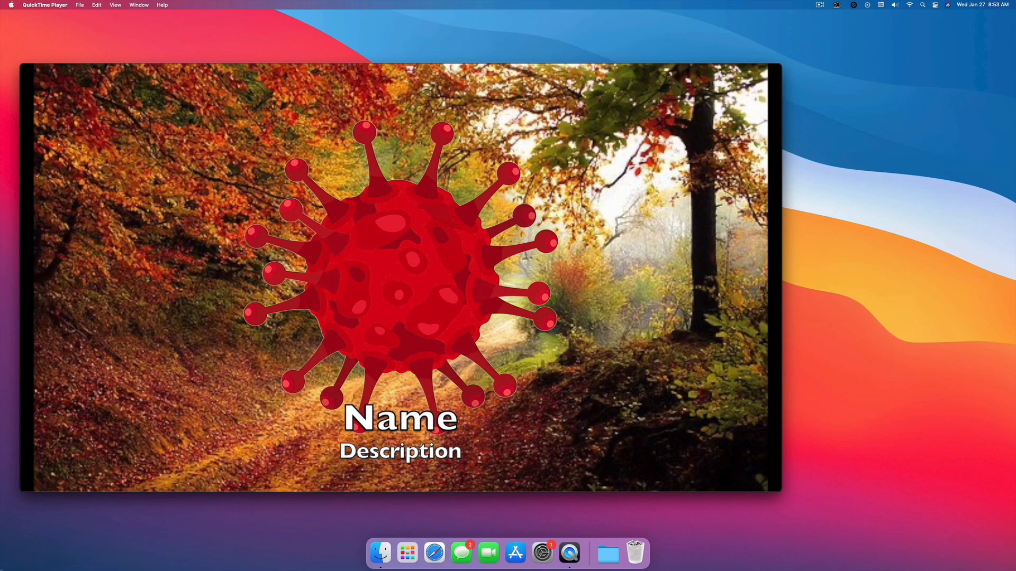
pyautogui.click(45, 4)
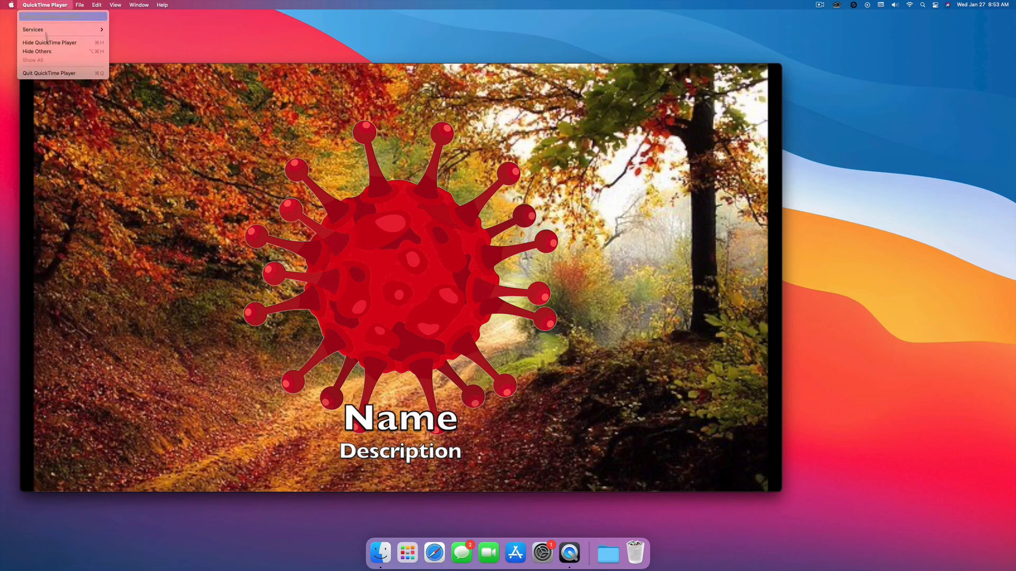
pyautogui.click(42, 74)
# Step: Move Example video.mp4 a little up and to the right of the desktop's middle and deselect it
pyautogui.moveTo(412, 220); pyautogui.dragTo(567, 318)
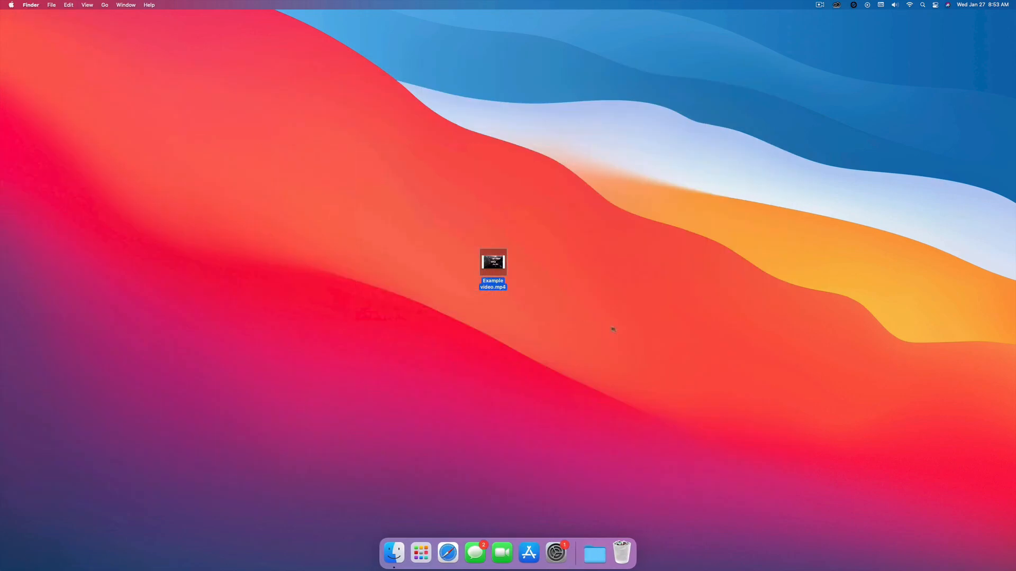
pyautogui.click(614, 330)
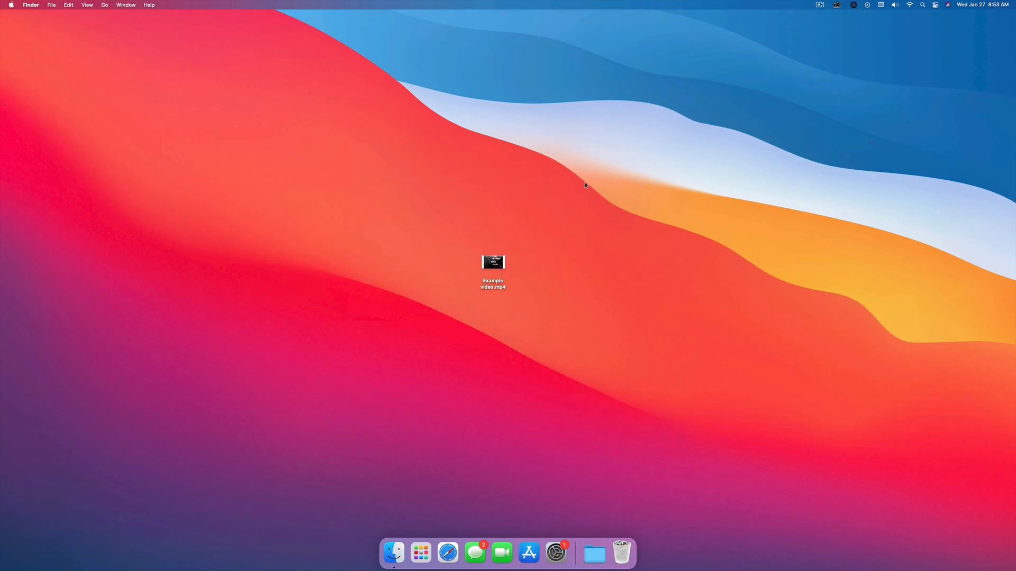
pyautogui.moveTo(436, 212); pyautogui.dragTo(550, 302)
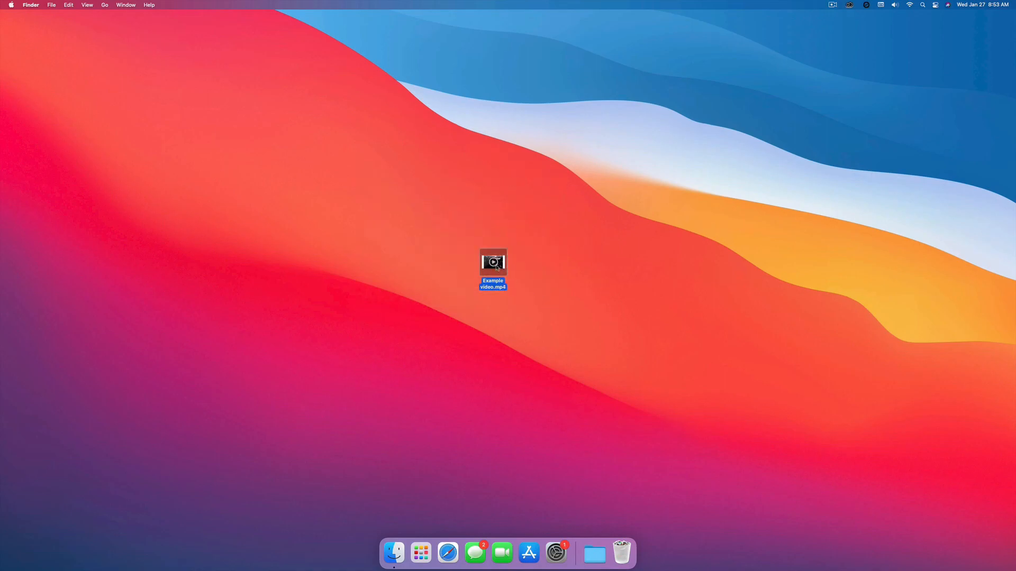
pyautogui.moveTo(493, 263); pyautogui.dragTo(621, 238)
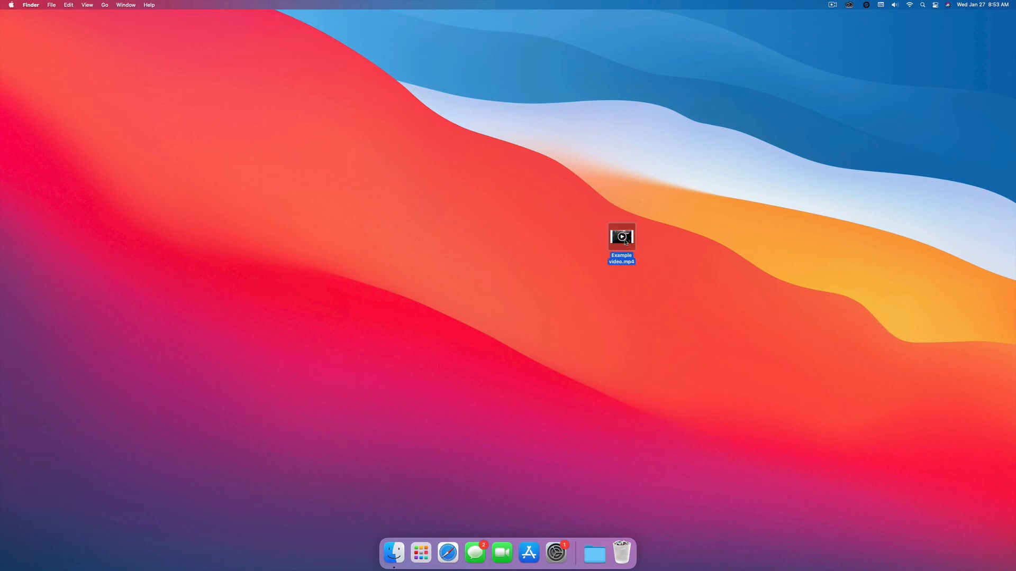
pyautogui.click(580, 235)
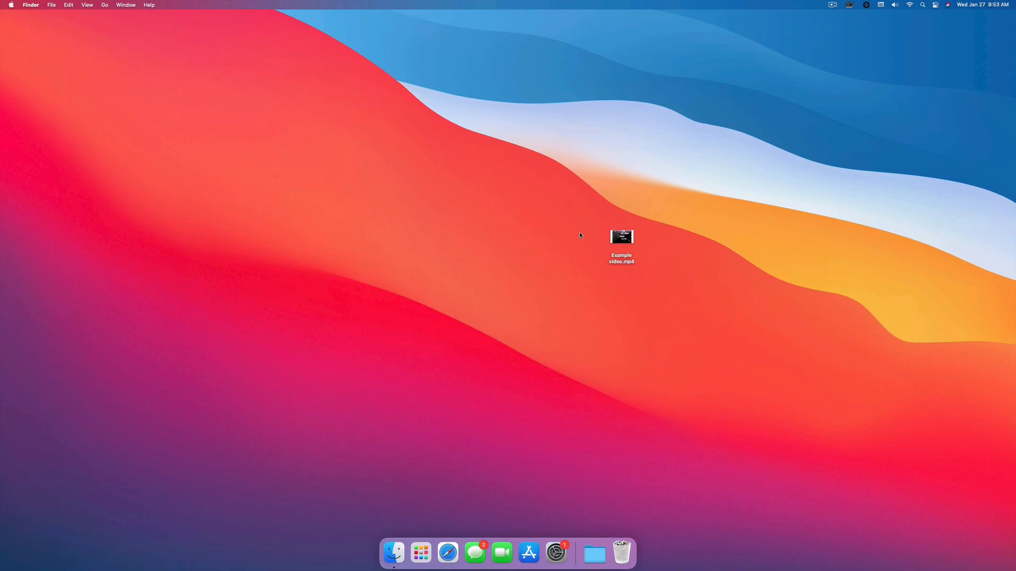